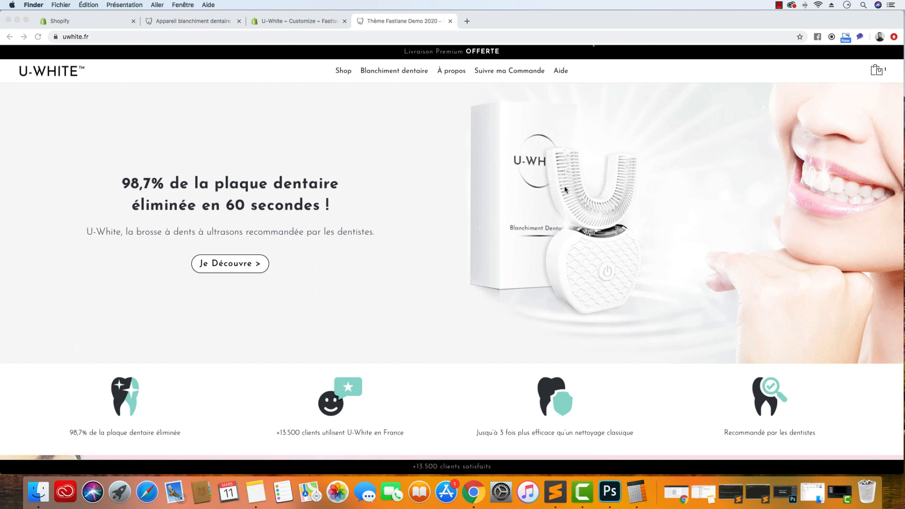
Review the featured product block on the uwhite.fr homepage and open the white toothbrush's product page from the shop collection
scroll(542, 287, "down", 20)
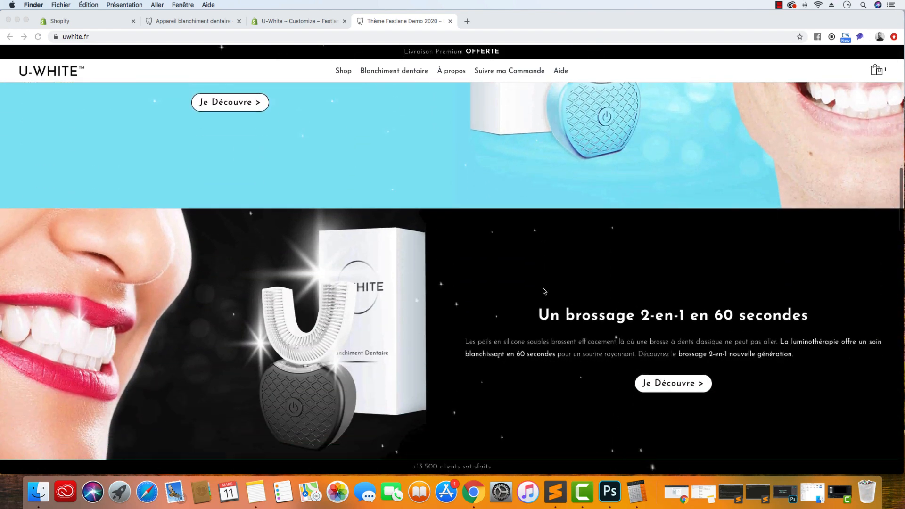
scroll(544, 288, "down", 5)
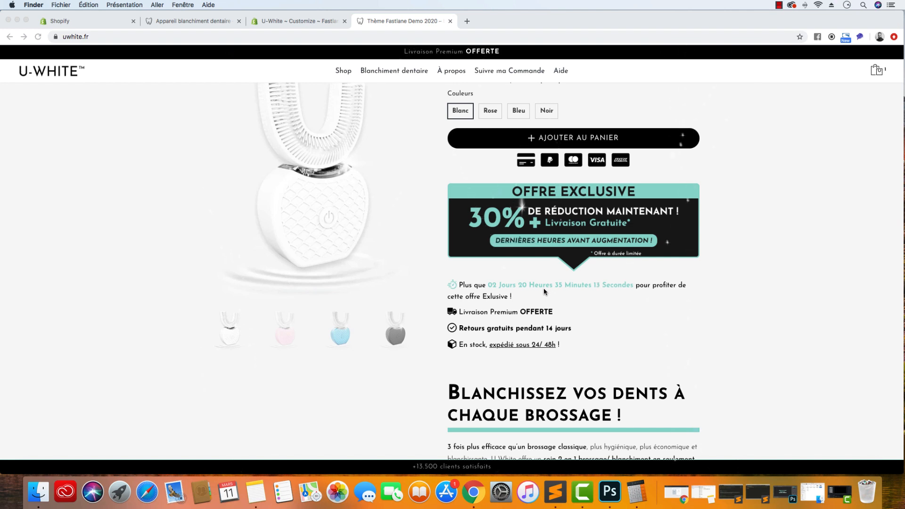
left_click(340, 71)
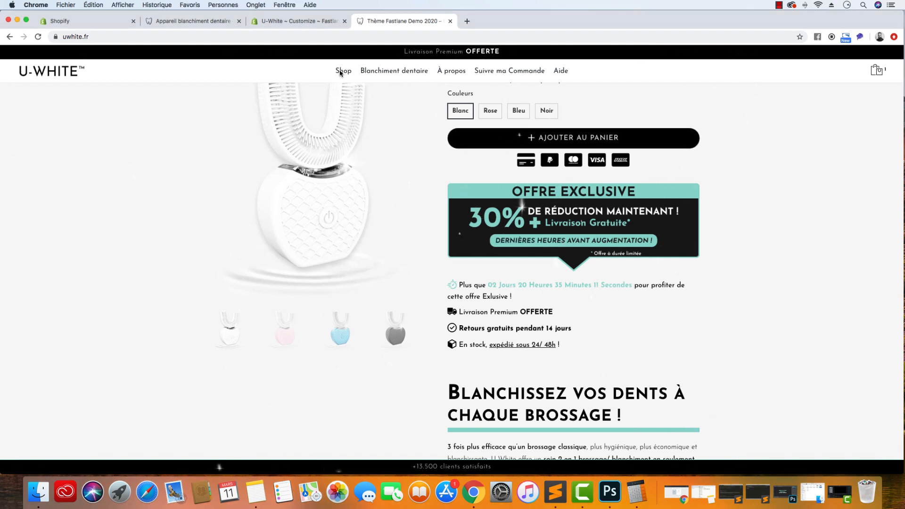
left_click(343, 70)
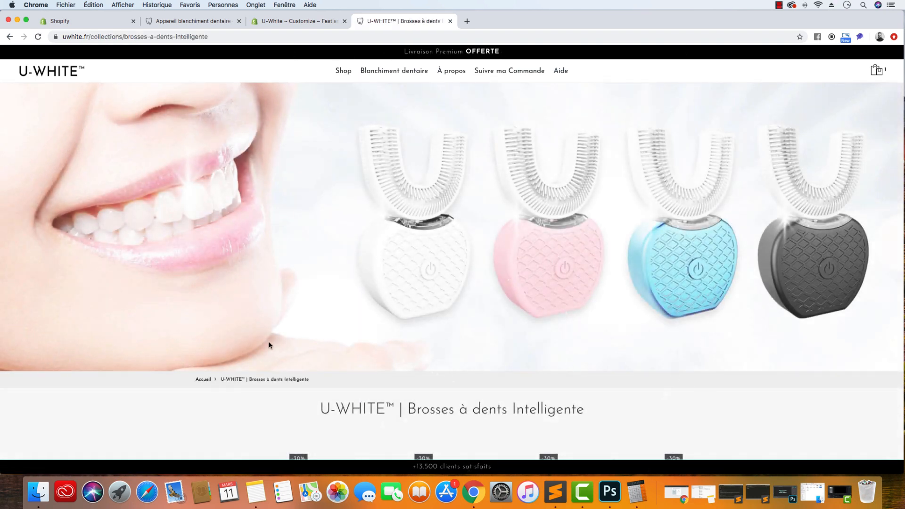
scroll(289, 303, "down", 5)
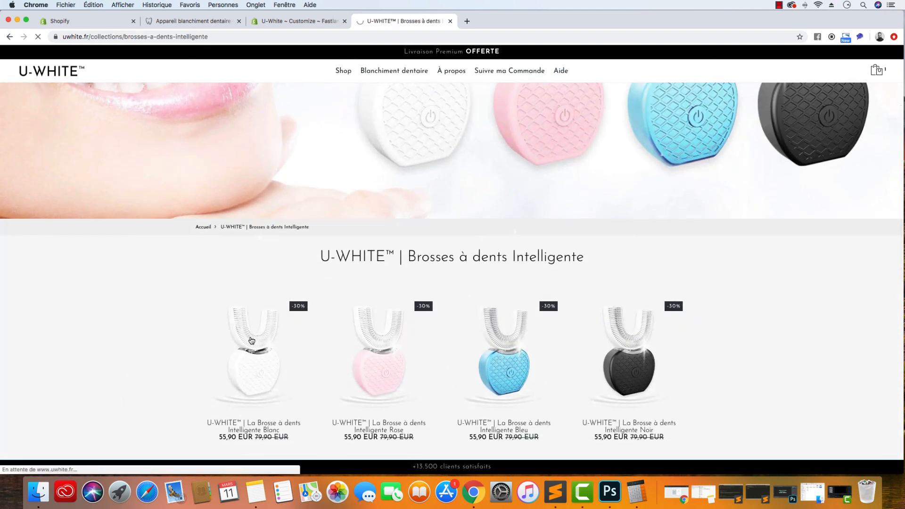
left_click(251, 340)
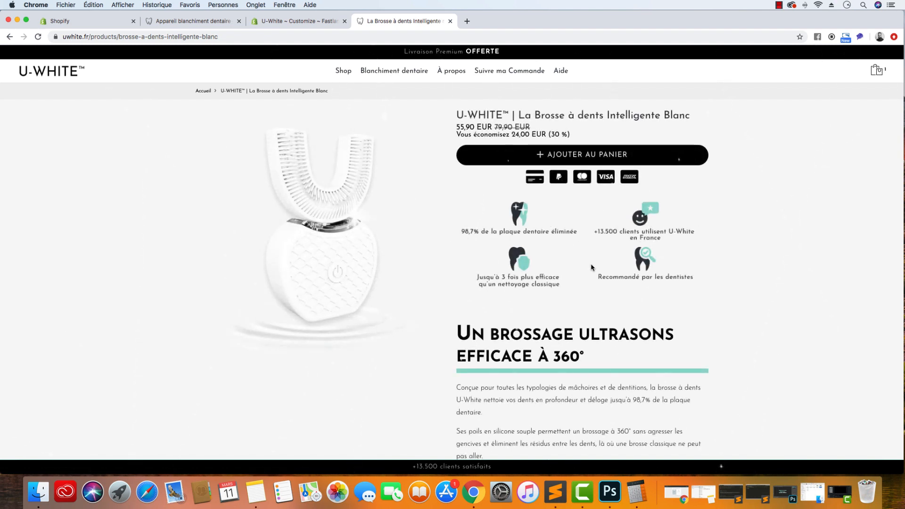
Return to the uwhite.fr homepage and examine the exclusive offer banner and the "Livraison Premium OFFERTE" line in the product block
left_click(66, 73)
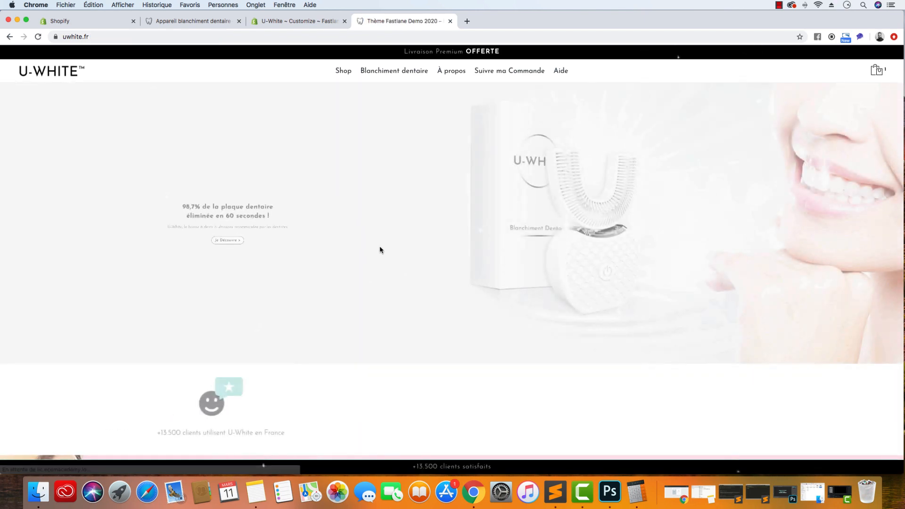
scroll(380, 246, "down", 15)
scroll(380, 246, "down", 5)
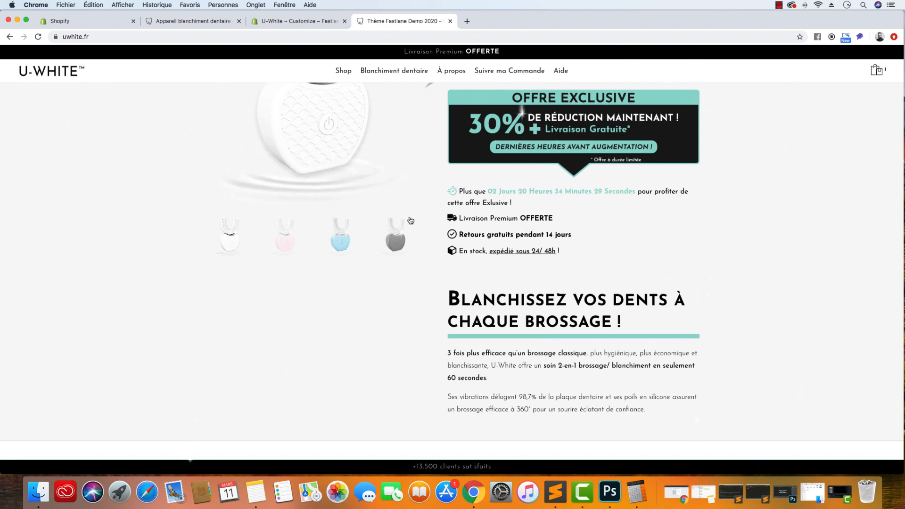
left_click_drag(564, 220, 456, 220)
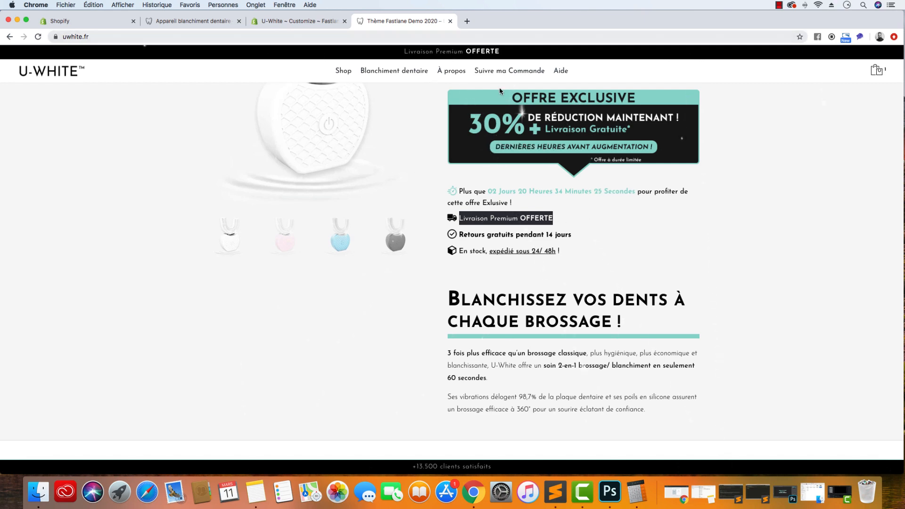
Check the white toothbrush's product page in the shop collection, then look over the homepage sections again
left_click(343, 70)
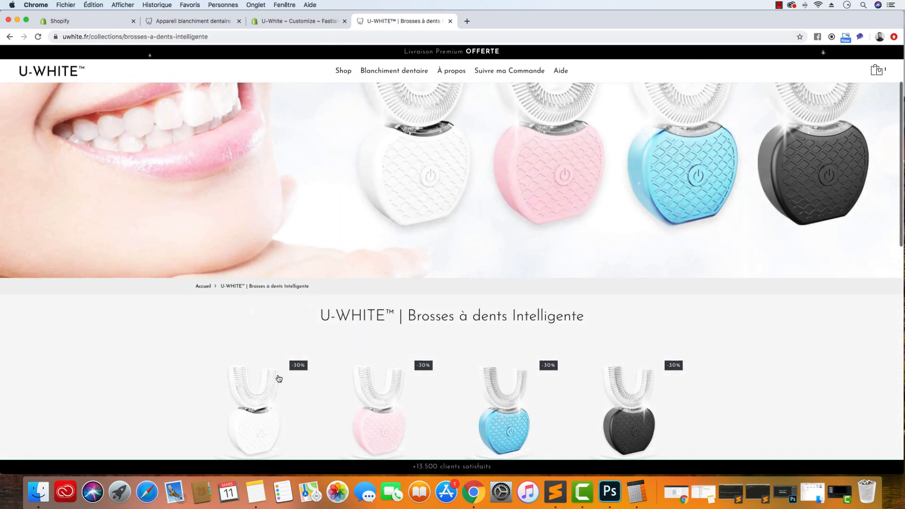
left_click(276, 377)
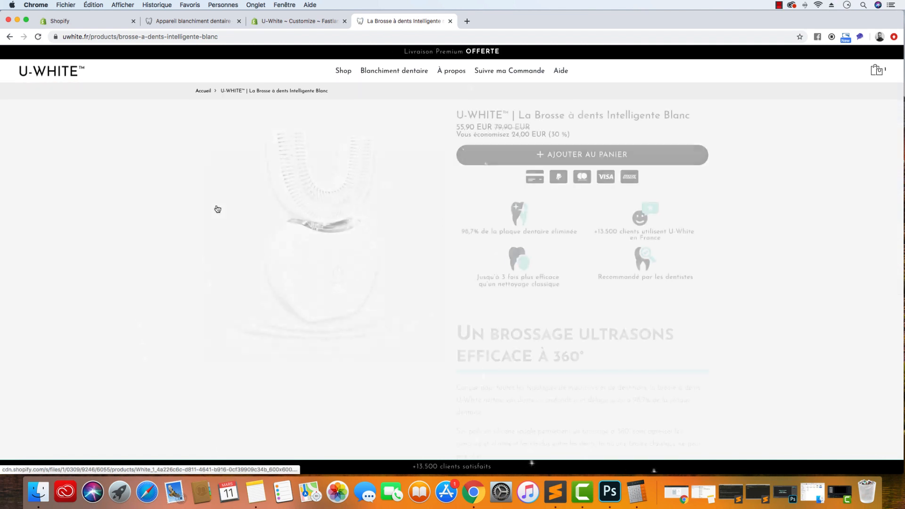
left_click(42, 73)
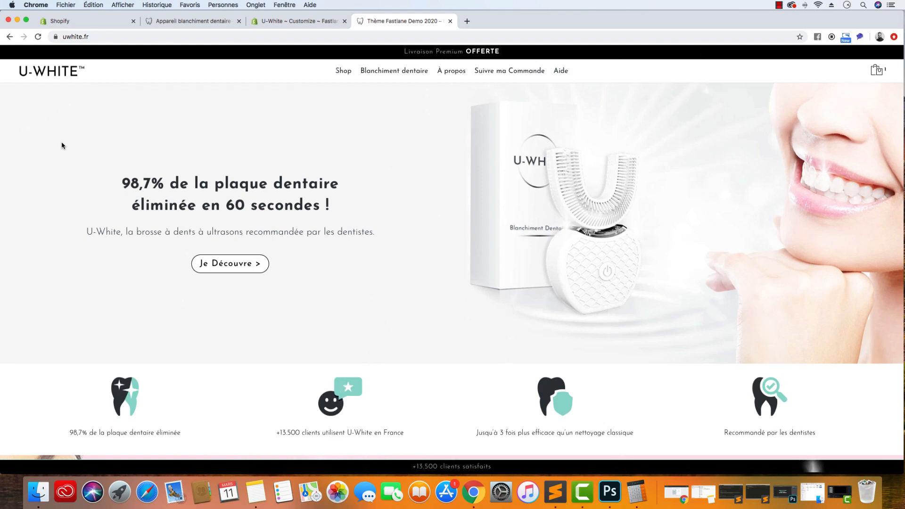
scroll(333, 167, "down", 20)
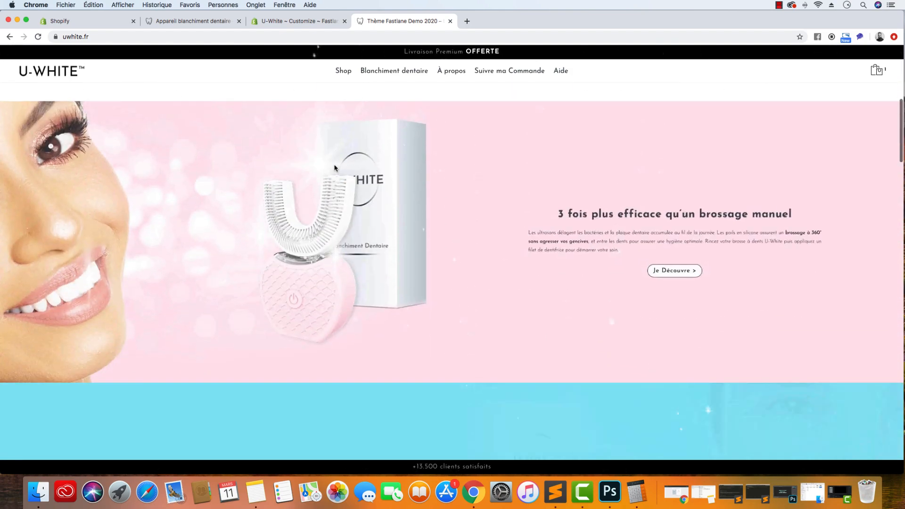
scroll(334, 168, "up", 20)
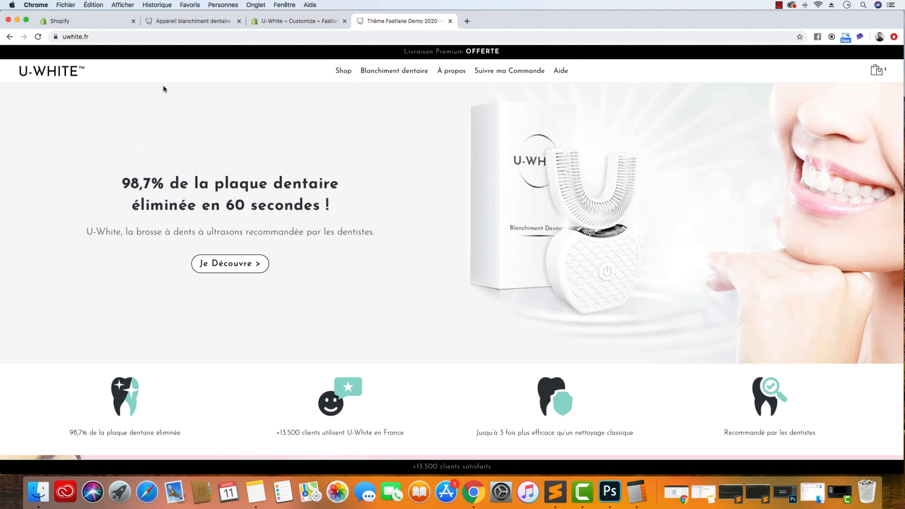
Open the Sales Sniper app in the Shopify admin and the store's Files settings in a separate tab
left_click(88, 21)
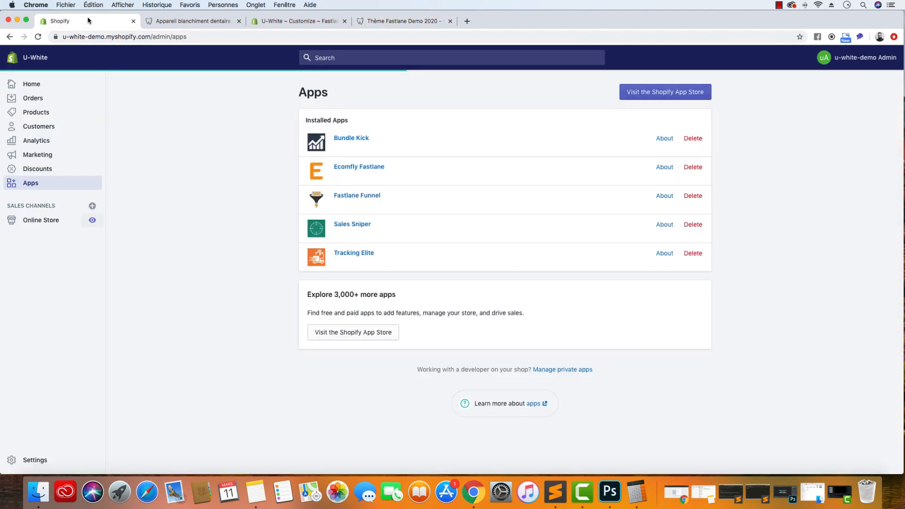
left_click(355, 225)
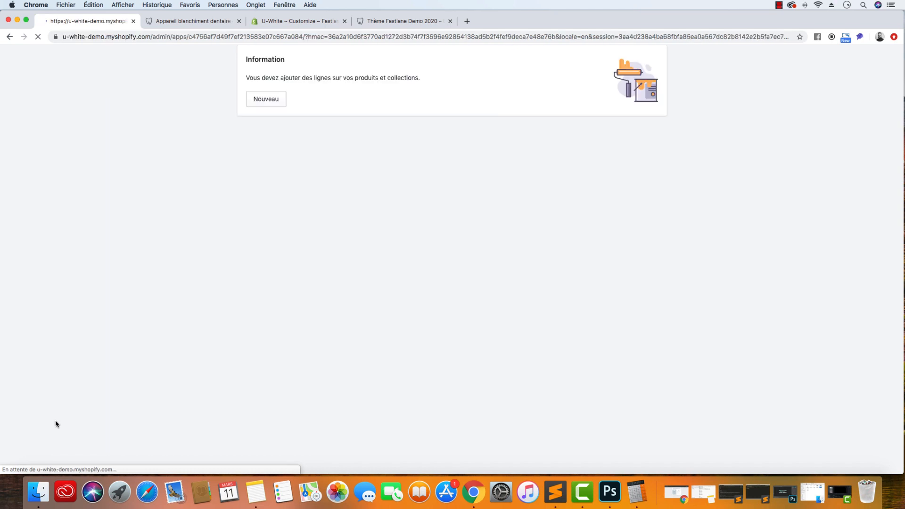
left_click(196, 24)
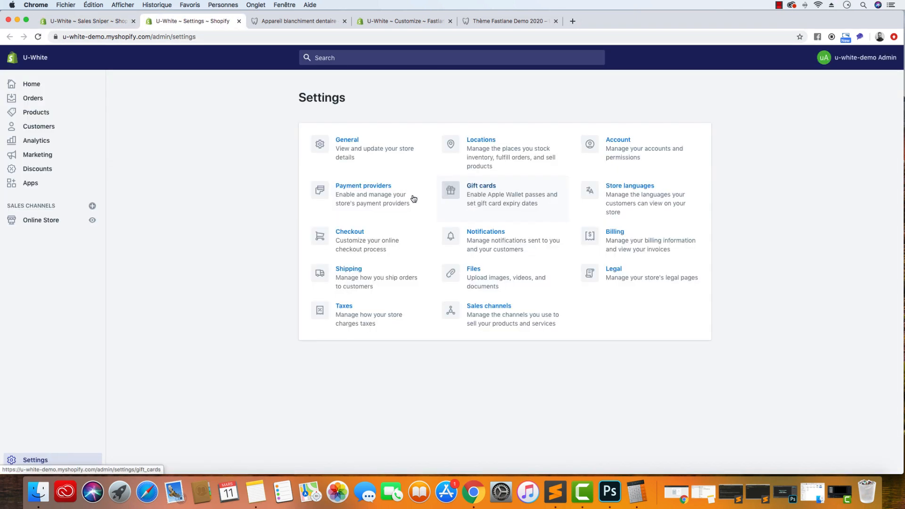
left_click(477, 277)
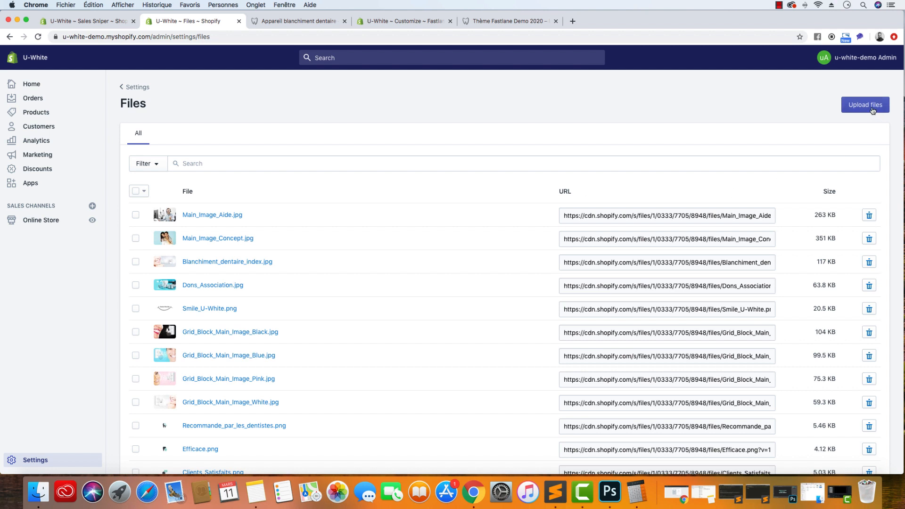
Upload Sales_Sniper_U-White.gif from the Sales_Sniper folder inside U-White to the store's files
left_click(872, 110)
left_click(871, 110)
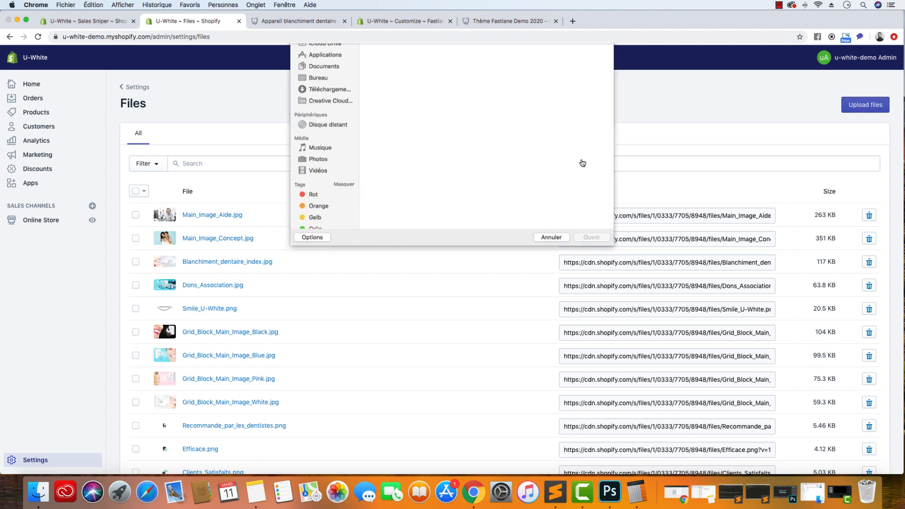
left_click(457, 54)
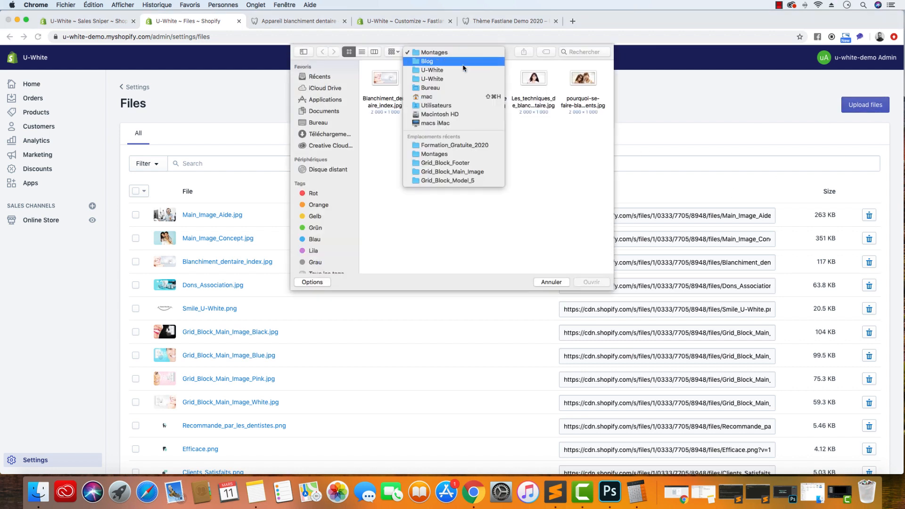
left_click(459, 62)
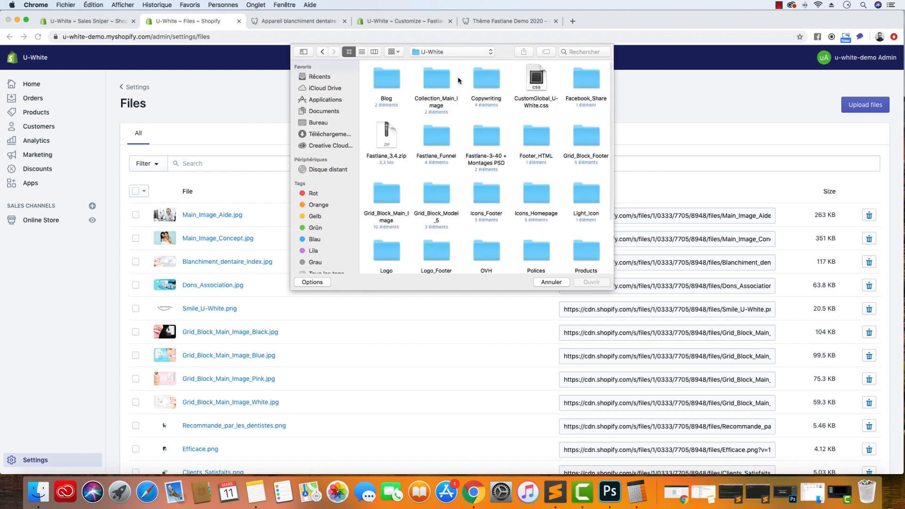
left_click(536, 246)
key("s")
double_click(378, 242)
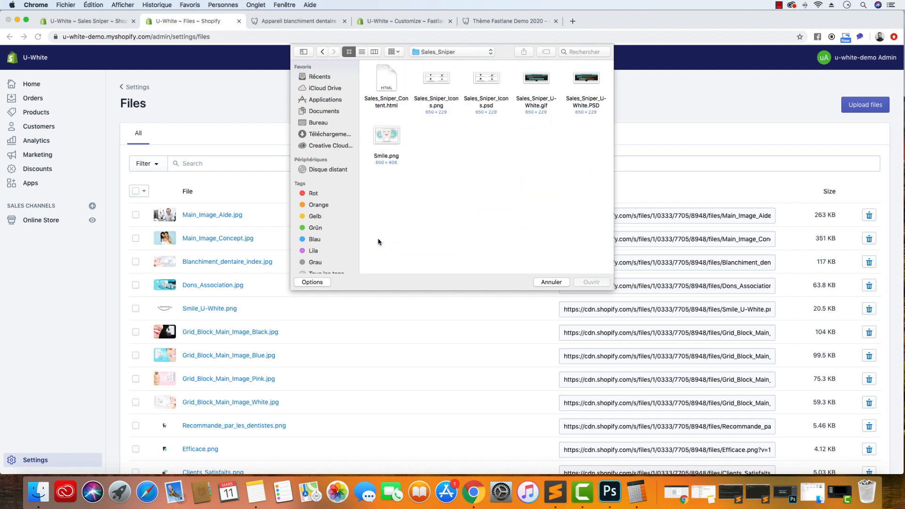
left_click(533, 82)
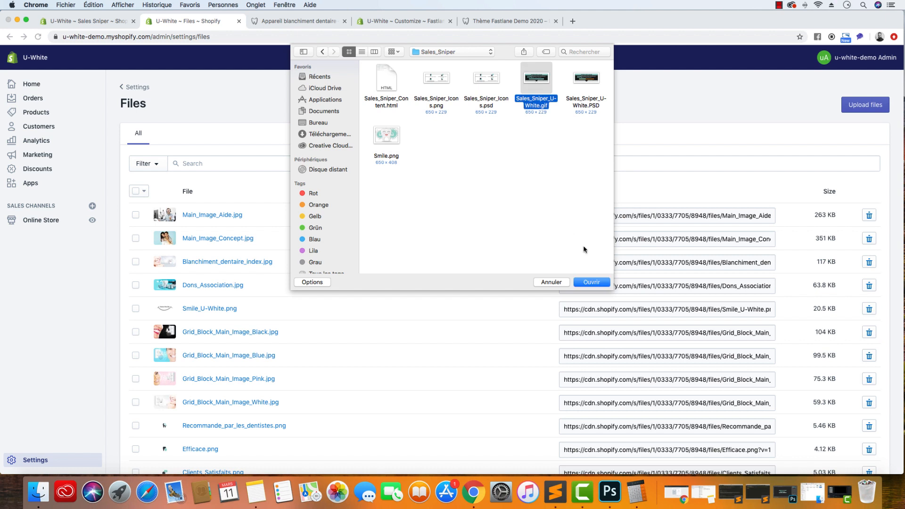
left_click(602, 281)
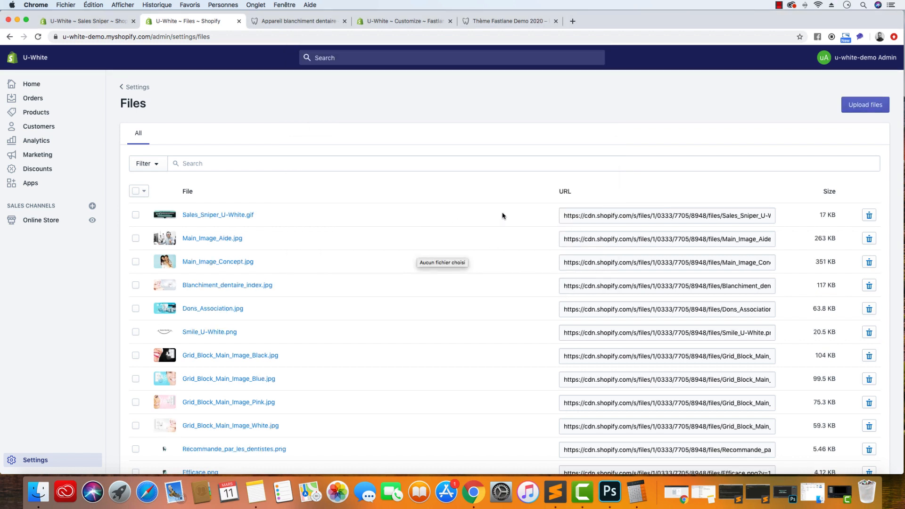
Reload the u-white-demo storefront and inspect the area below the add-to-cart button in its featured product block
right_click(632, 217)
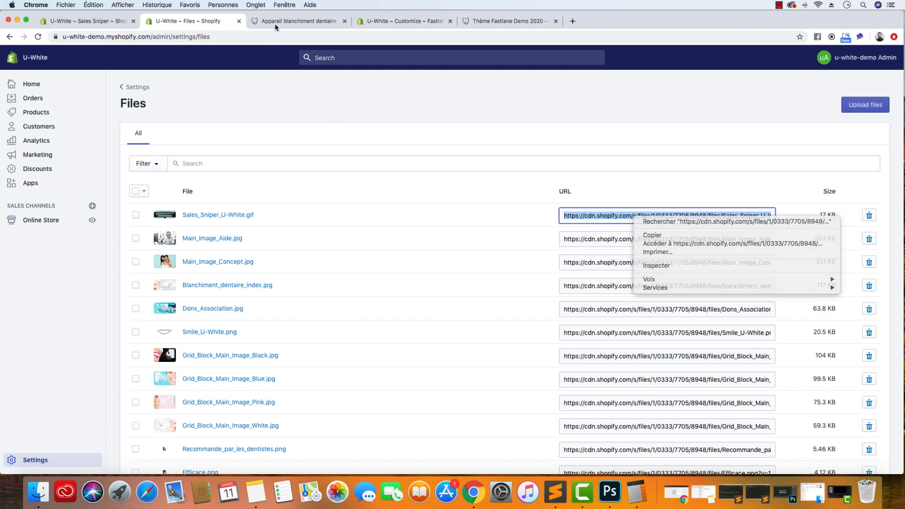
left_click(328, 79)
left_click(299, 21)
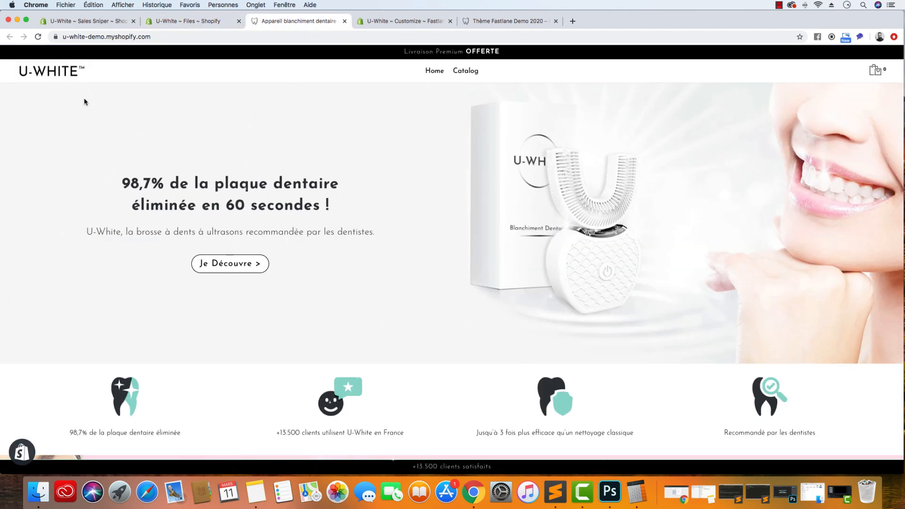
left_click(38, 37)
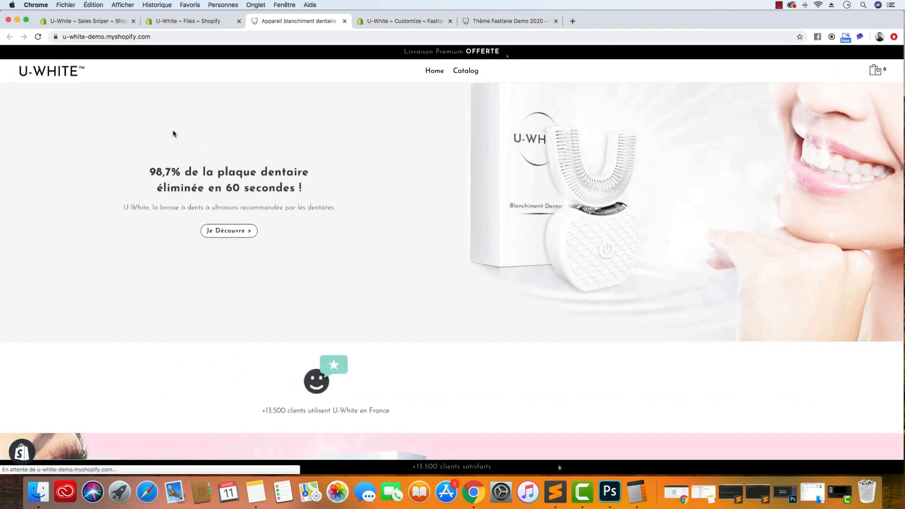
scroll(173, 133, "down", 5)
scroll(173, 134, "down", 10)
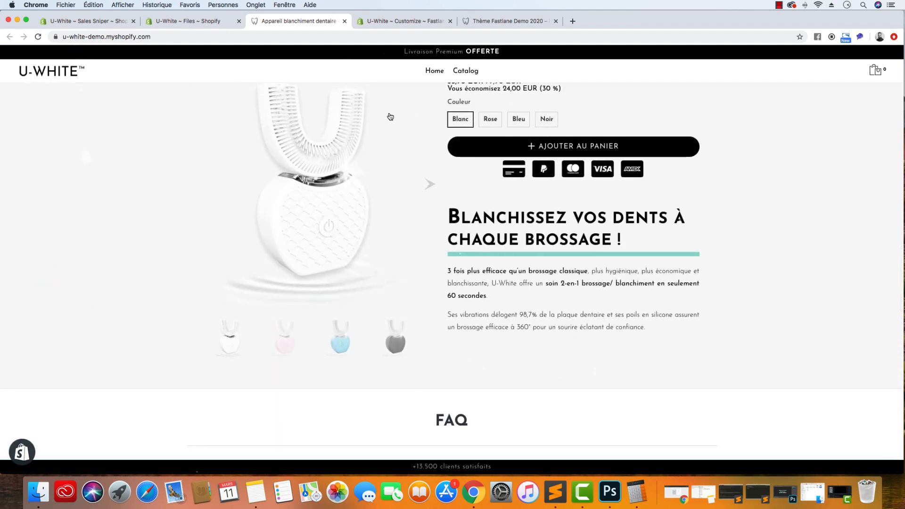
Examine the offer banner, countdown, delivery, returns and stock lines in the product block of the uwhite.fr reference store
left_click(495, 21)
scroll(395, 203, "down", 10)
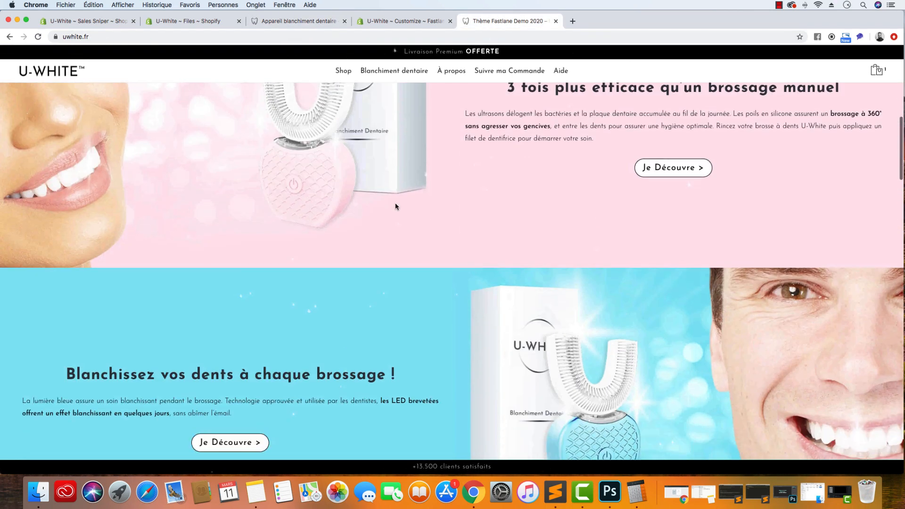
scroll(395, 206, "down", 10)
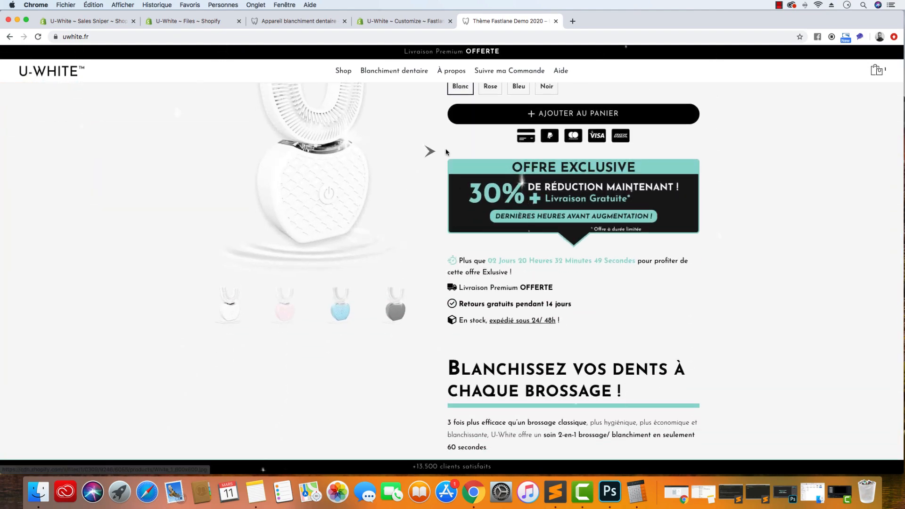
left_click_drag(512, 220, 557, 321)
left_click(105, 97)
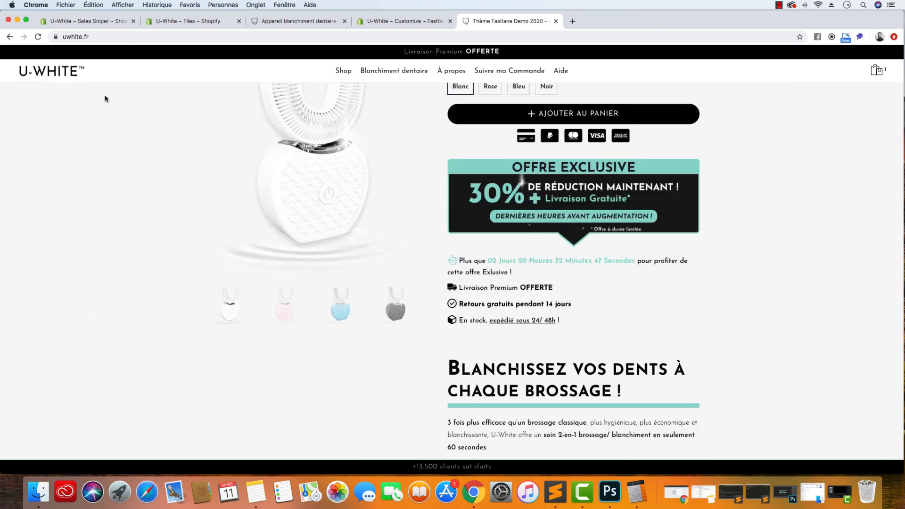
Copy the URL of Sales_Sniper_U-White.gif from the store's files list
left_click(182, 25)
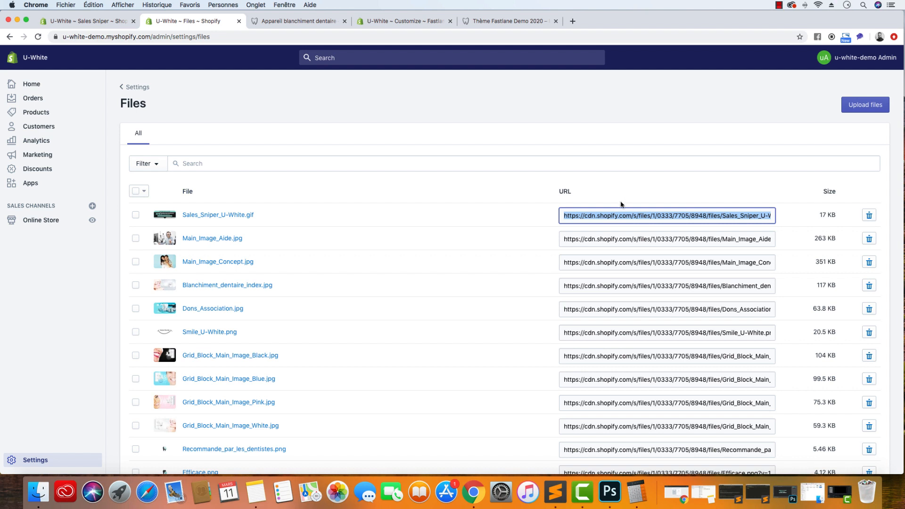
left_click(608, 215)
triple_click(608, 215)
right_click(607, 215)
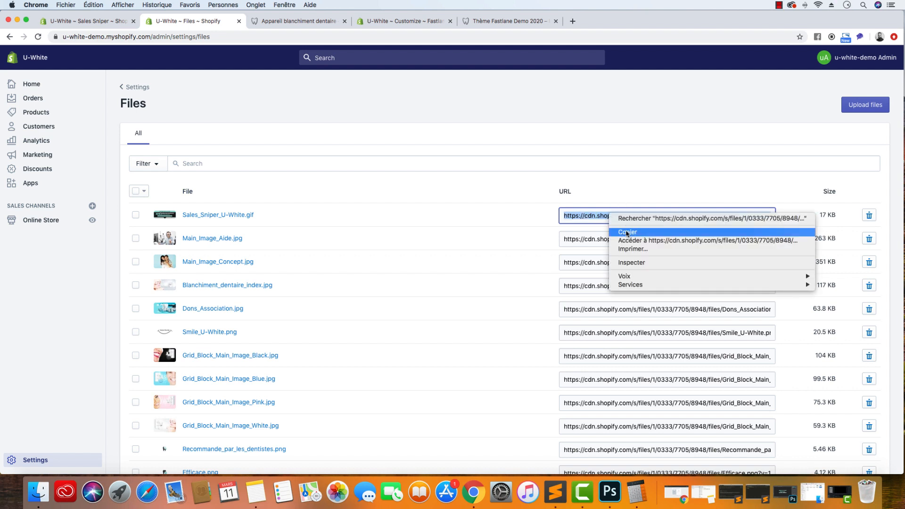
left_click(610, 231)
Create a new Sales Sniper line named Offer and set its line type to Sans Compteur
left_click(76, 21)
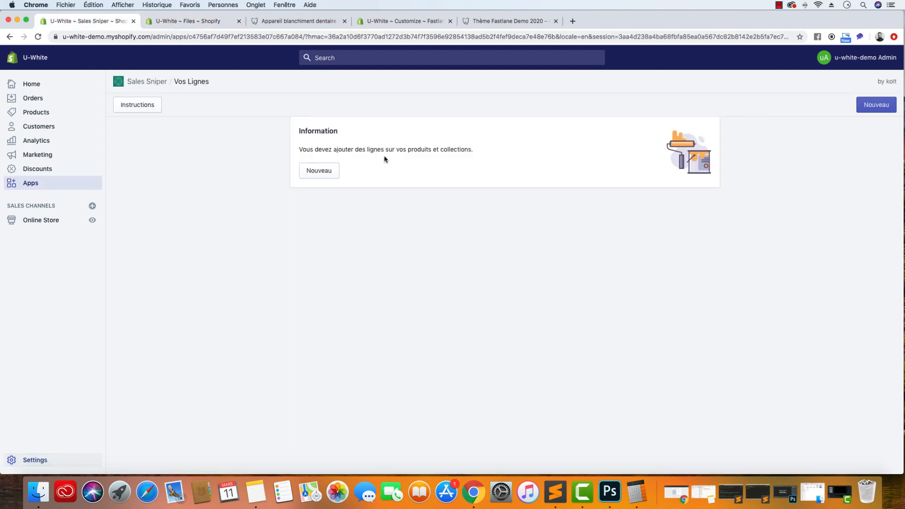
left_click(319, 171)
left_click(463, 137)
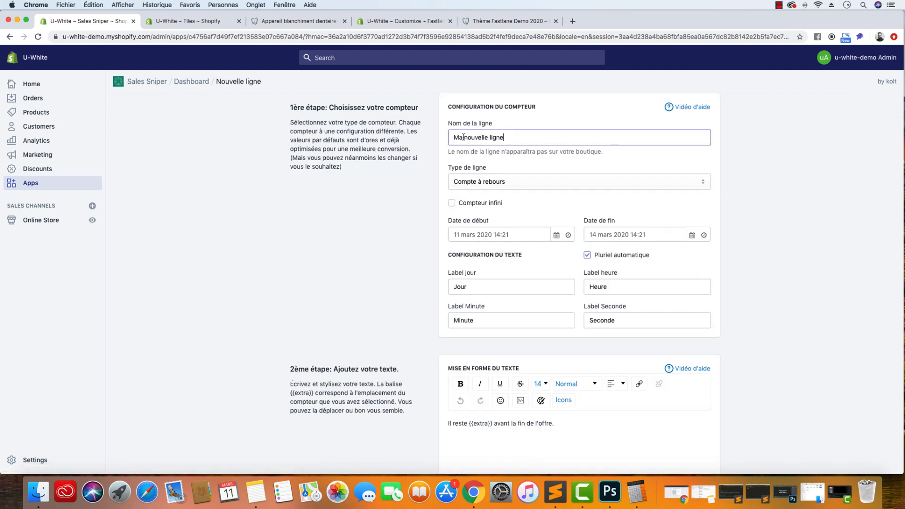
triple_click(463, 138)
type("Offer")
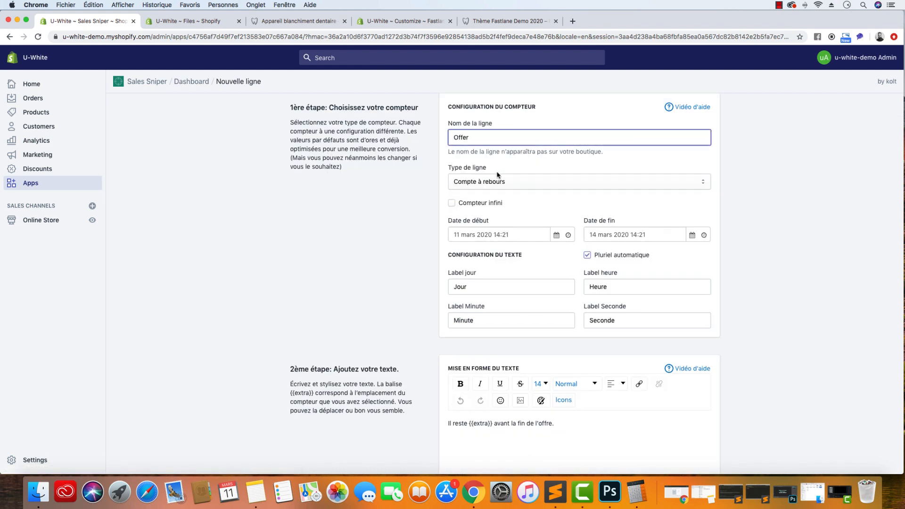
left_click(497, 180)
left_click(490, 152)
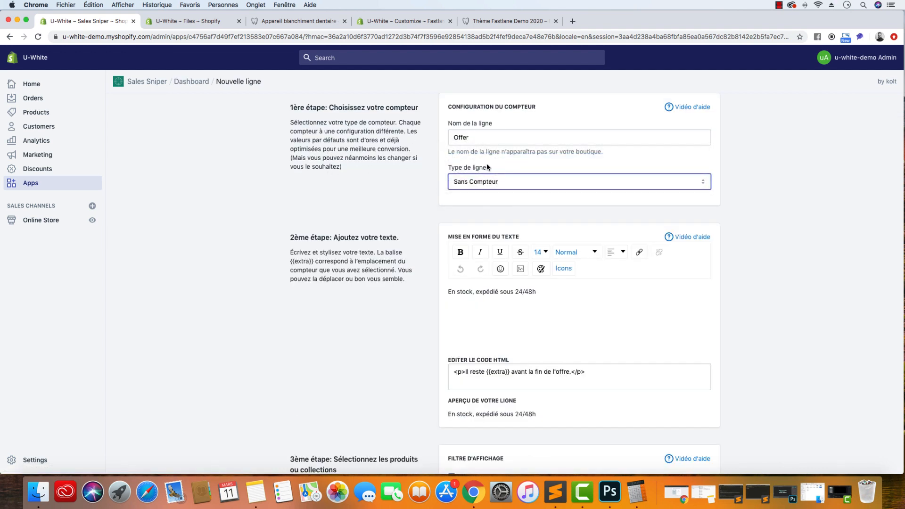
Replace the line's default text with the Sales_Sniper_U-White.gif image from the copied URL, keeping automatic dimensions
left_click_drag(560, 302, 335, 291)
key("BackSpace")
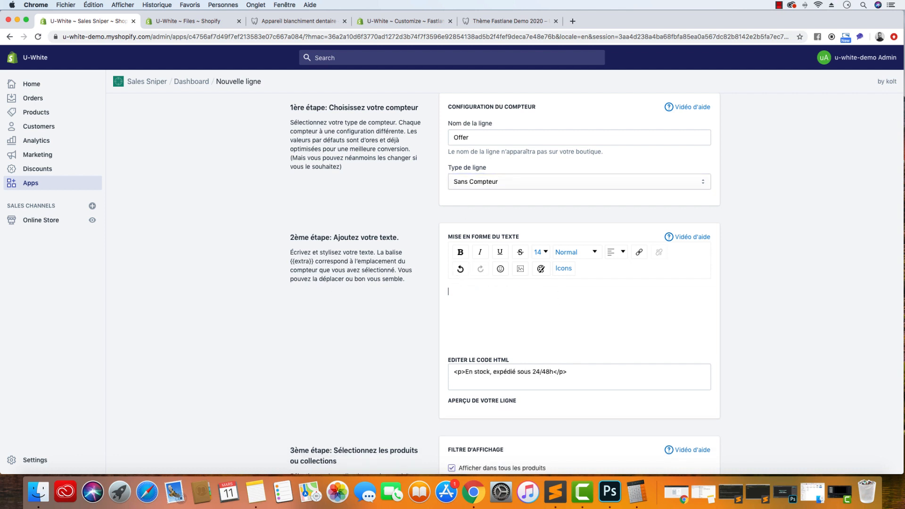
left_click(521, 269)
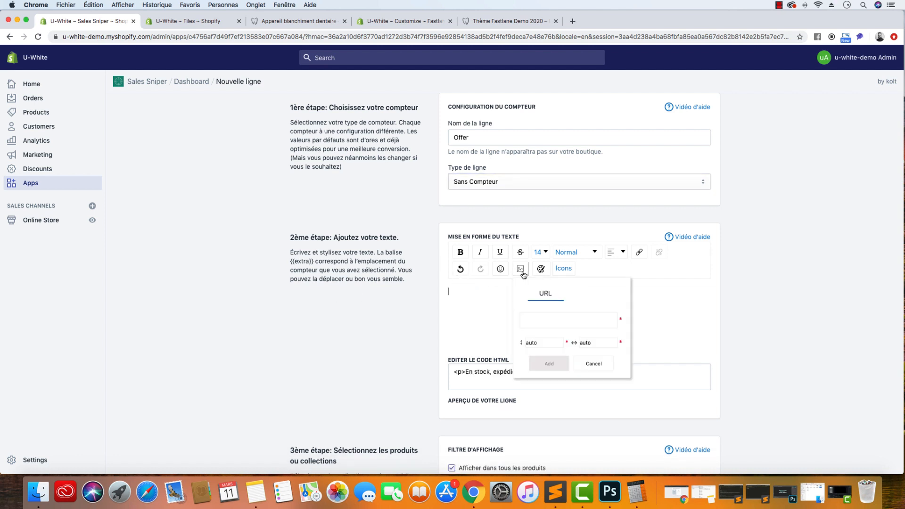
left_click(527, 316)
key("super+v")
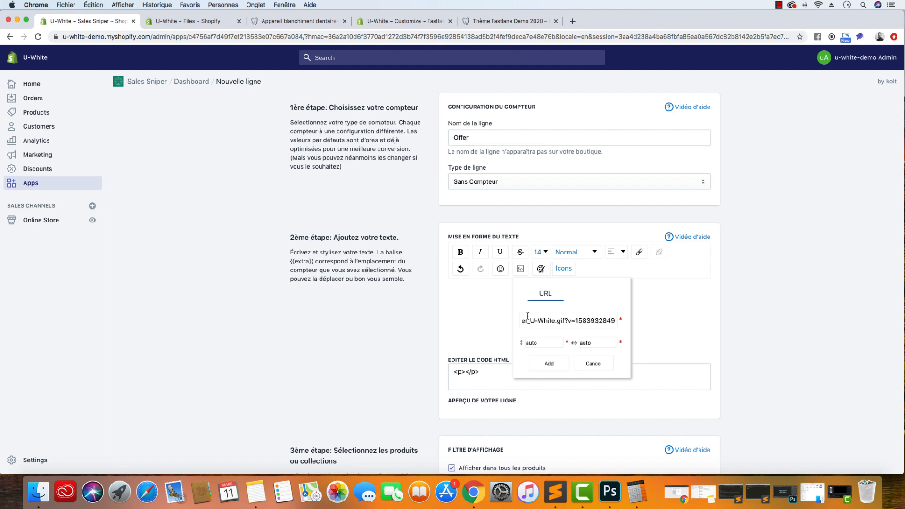
left_click(189, 21)
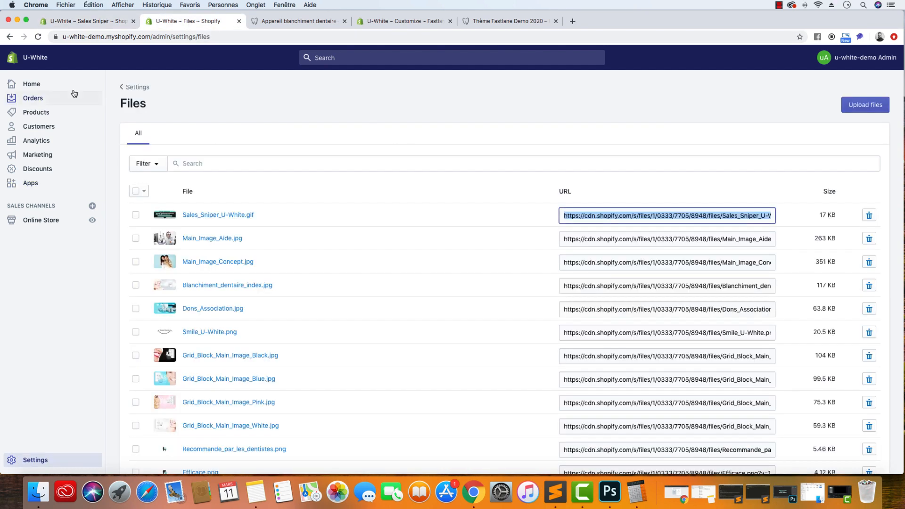
left_click(84, 21)
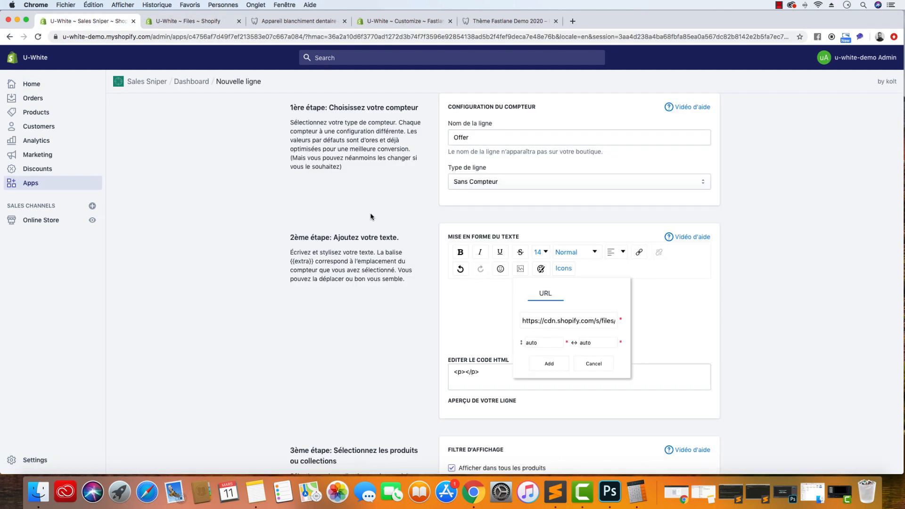
left_click(548, 363)
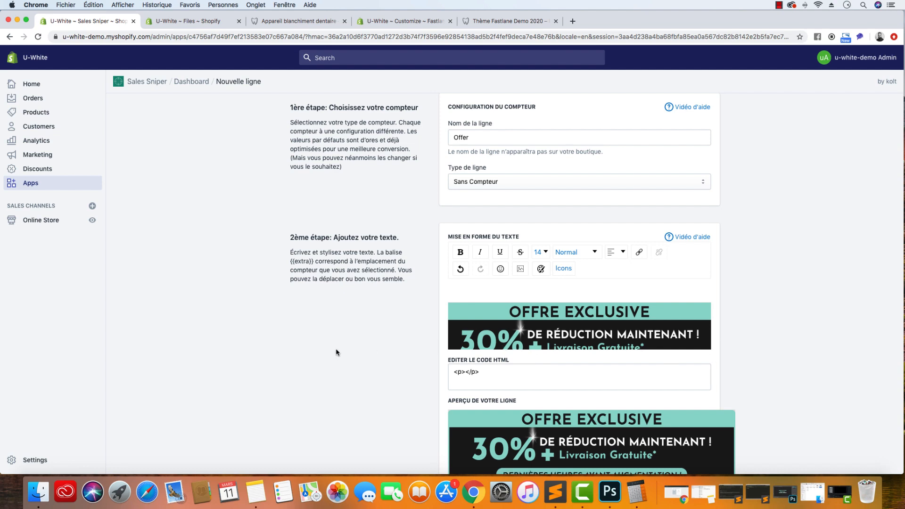
Restrict the Offer line to the product U-WHITE™ | La Brosse à dents Intelligente and save the line
scroll(336, 352, "down", 5)
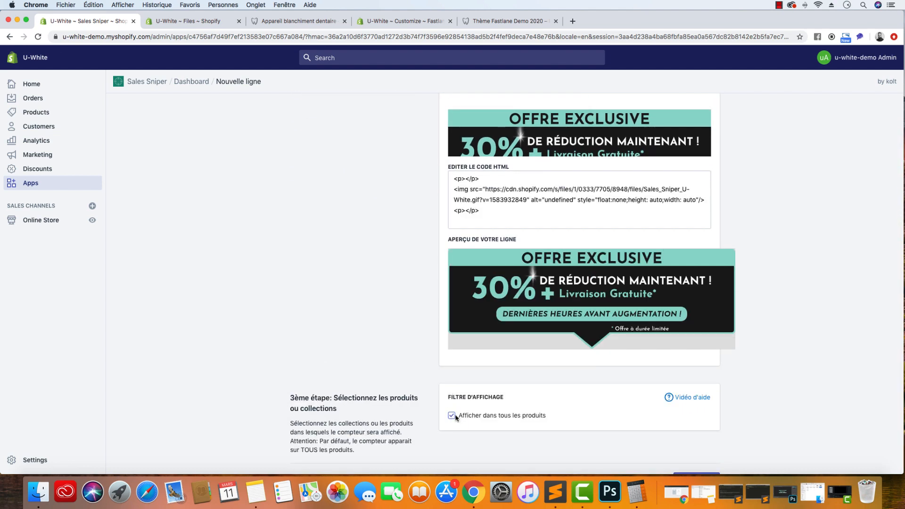
left_click(455, 416)
scroll(422, 400, "down", 2)
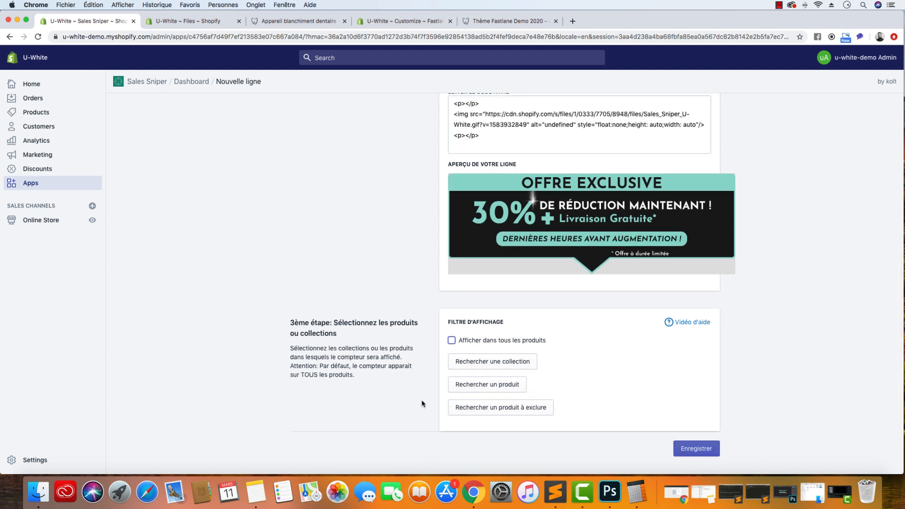
left_click(503, 384)
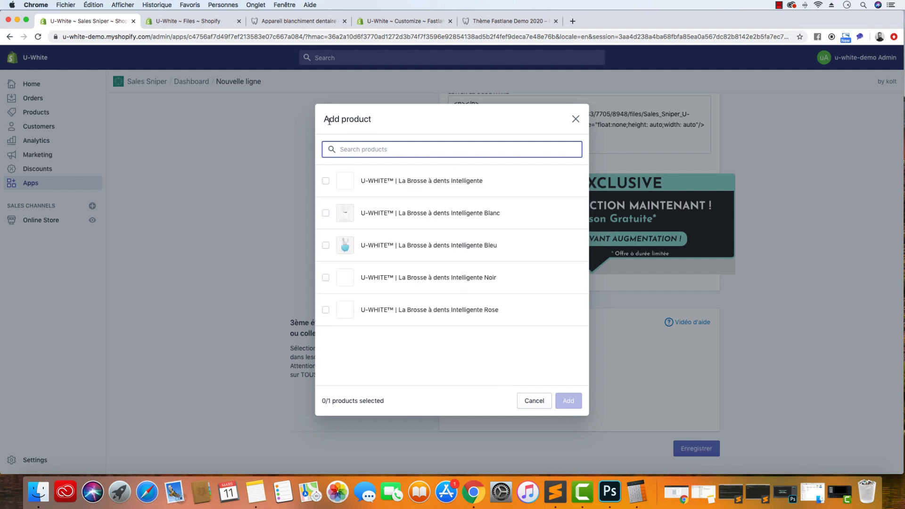
left_click(388, 186)
left_click(570, 400)
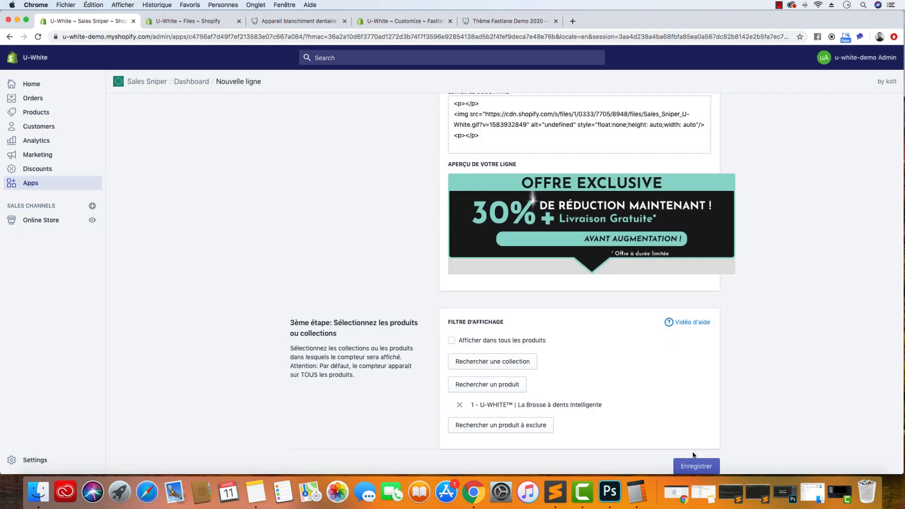
left_click(693, 467)
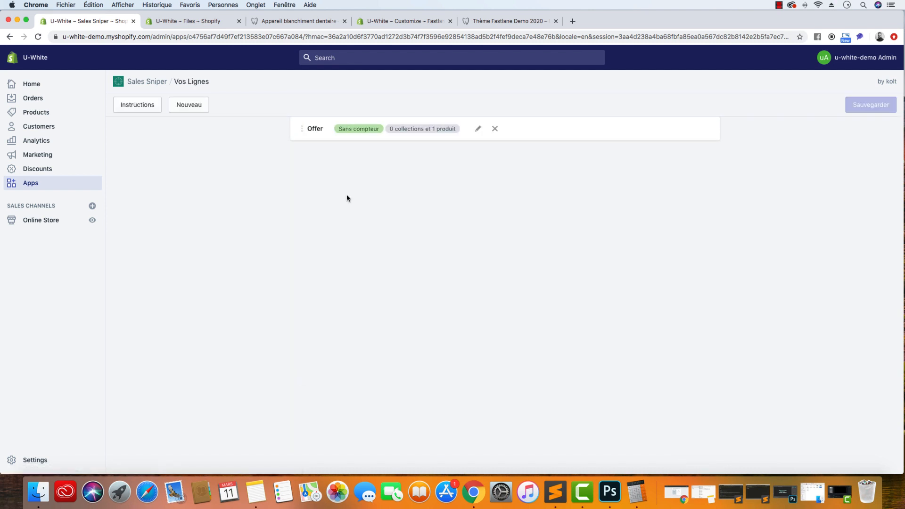
Compare the banner on the demo storefront and uwhite.fr, and switch to Photoshop to check the animation frames of Sales_Sniper_U-White.PSD
left_click(302, 21)
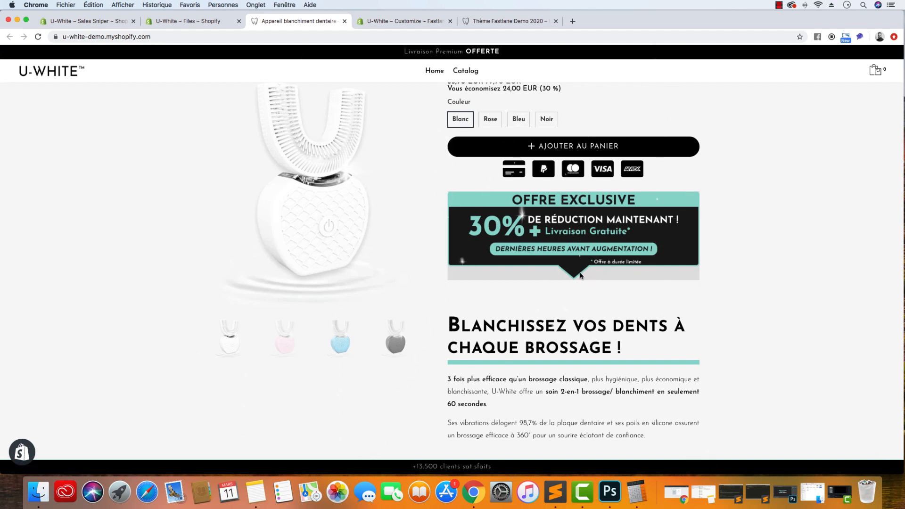
left_click(496, 22)
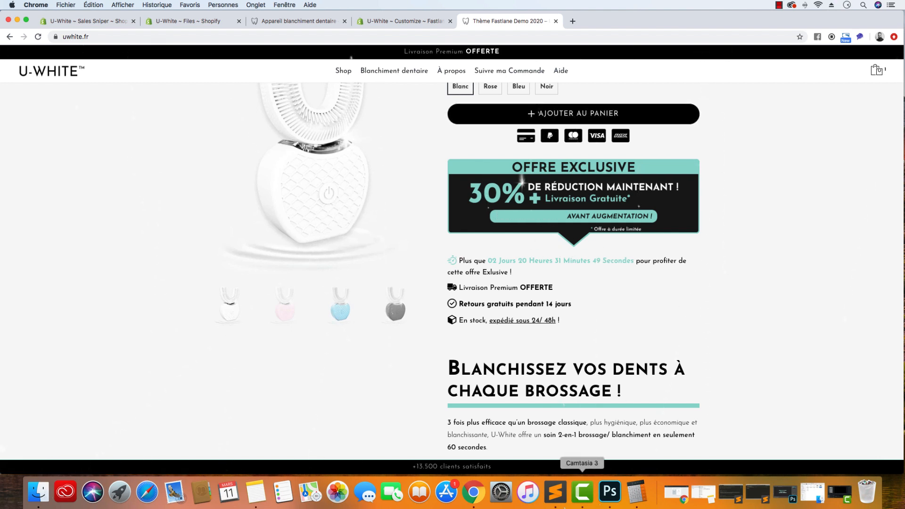
left_click(619, 487)
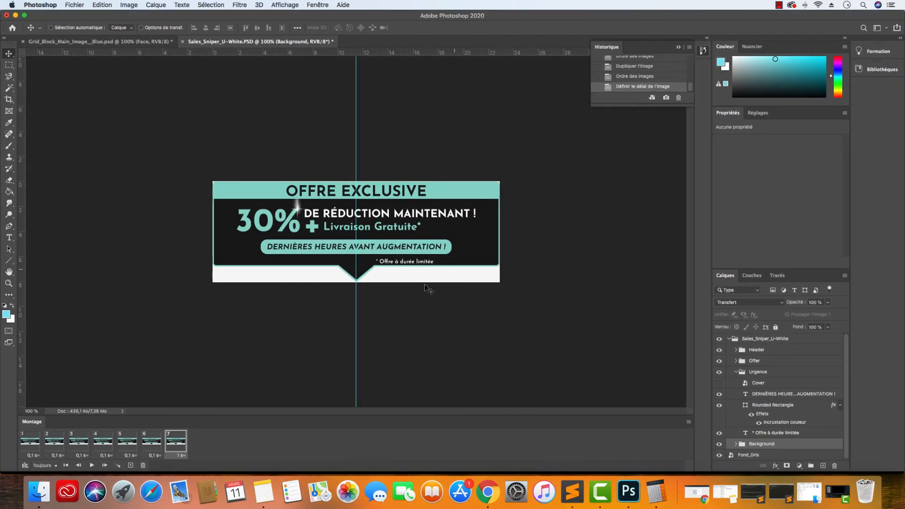
left_click(61, 440)
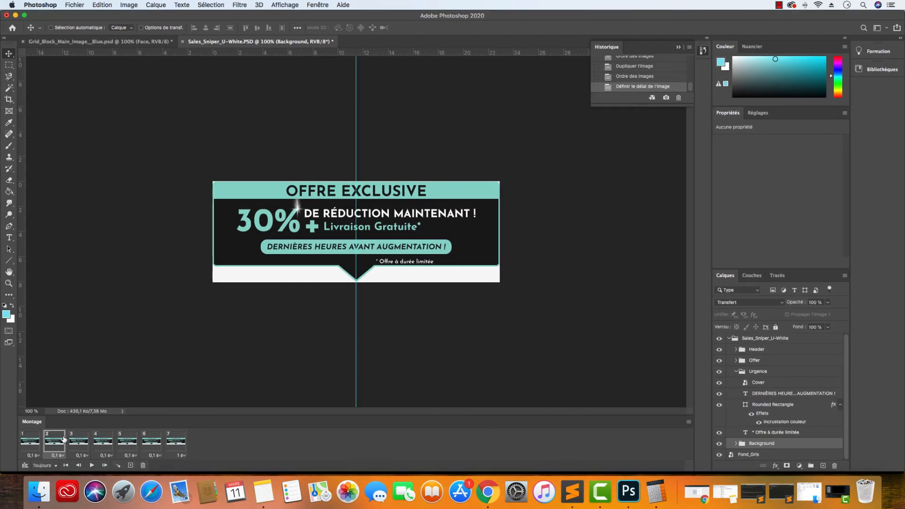
left_click(84, 443)
left_click(120, 444)
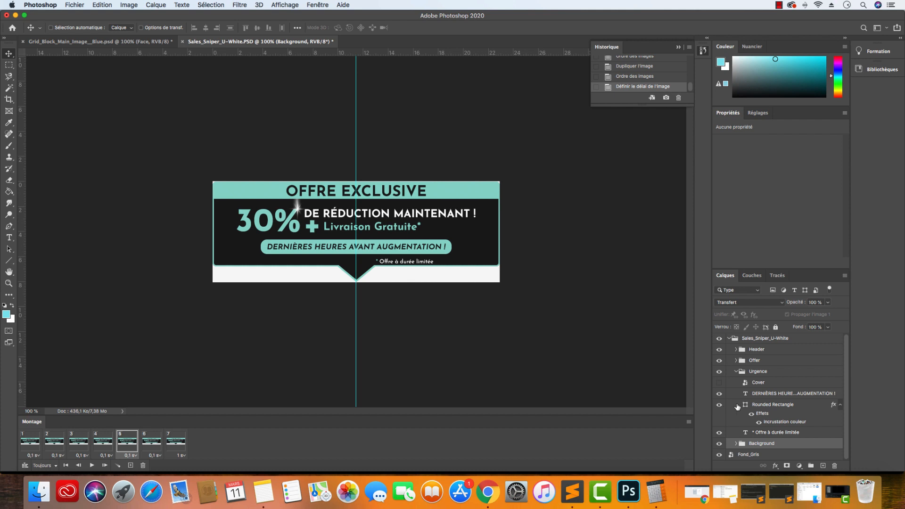
Apply a colour overlay of F7F7F7 to the Fond_Gris layer and check the last two animation frames
double_click(795, 455)
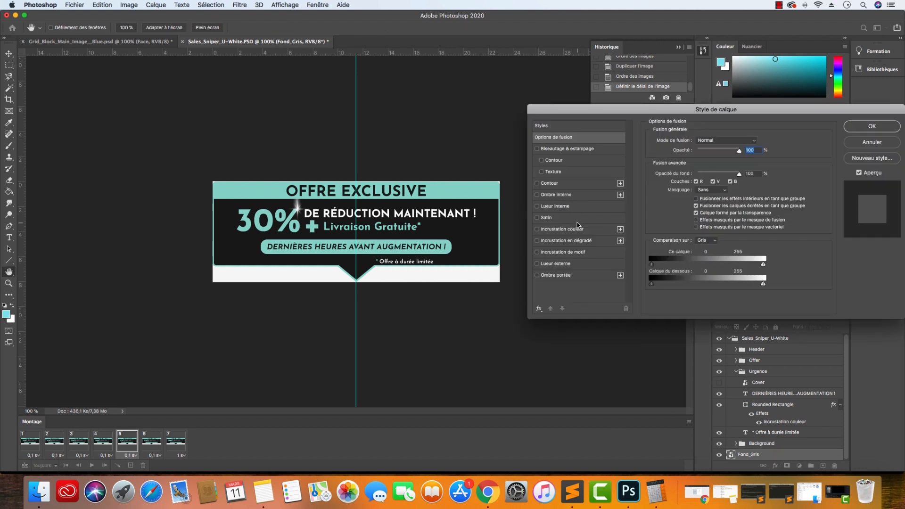
left_click(569, 229)
left_click(759, 142)
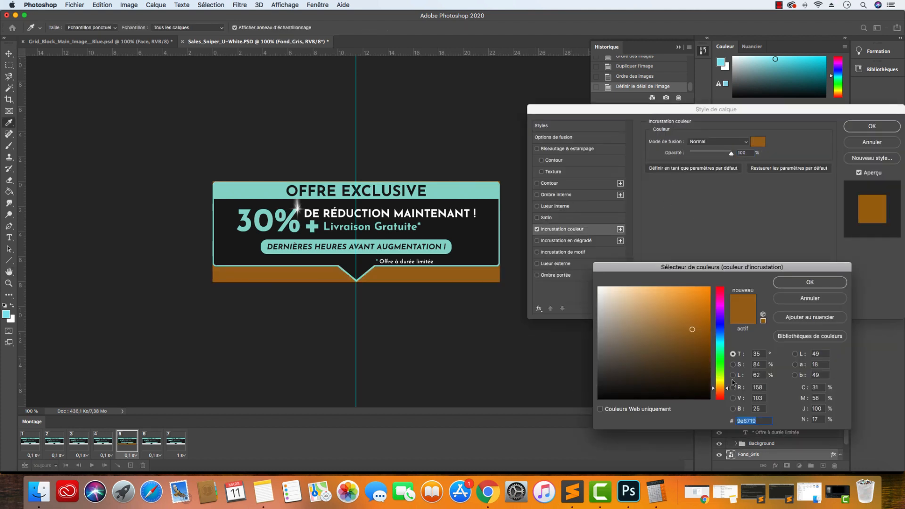
type("F7F7F7")
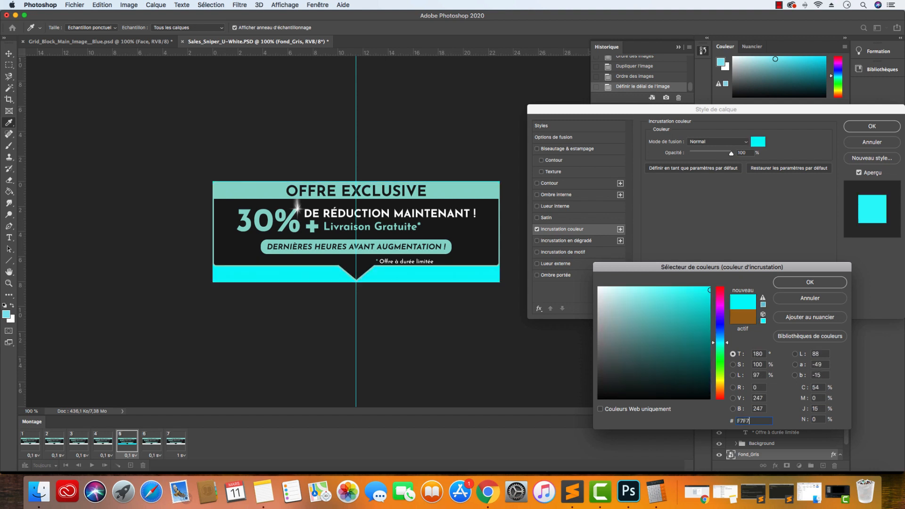
left_click(843, 284)
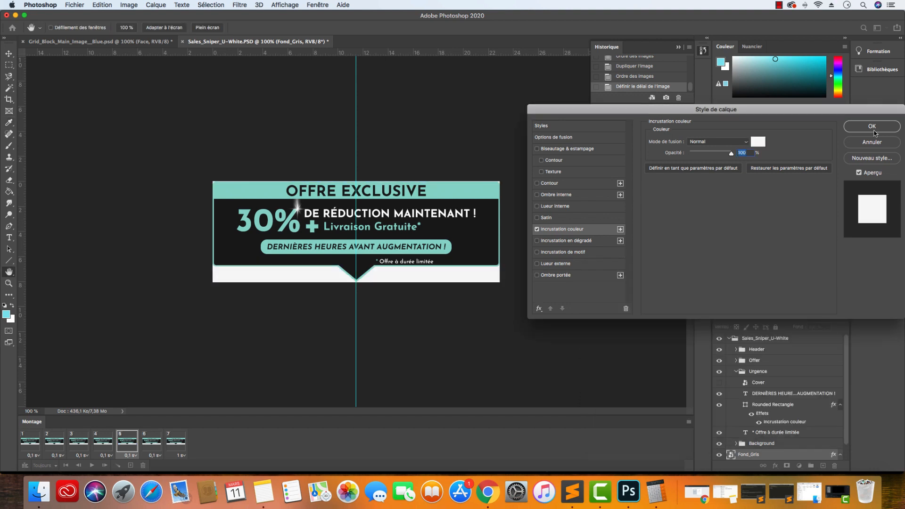
left_click(872, 127)
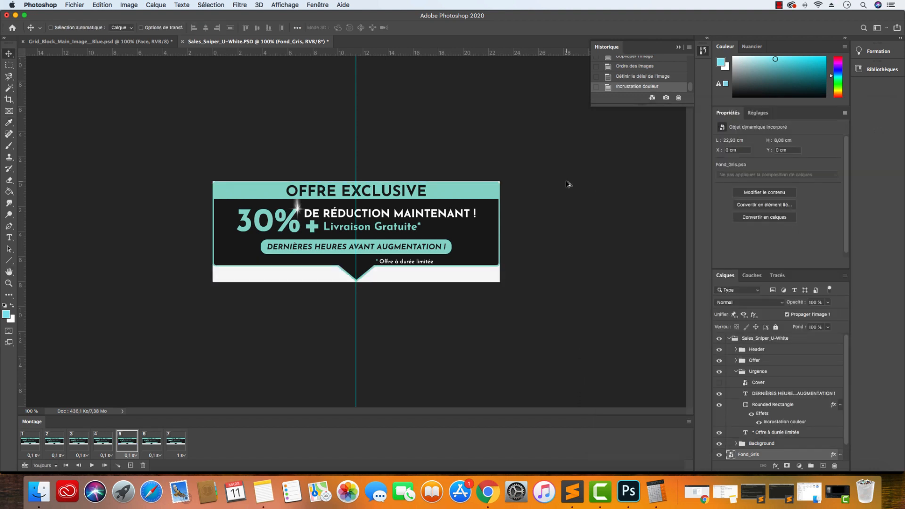
left_click(148, 439)
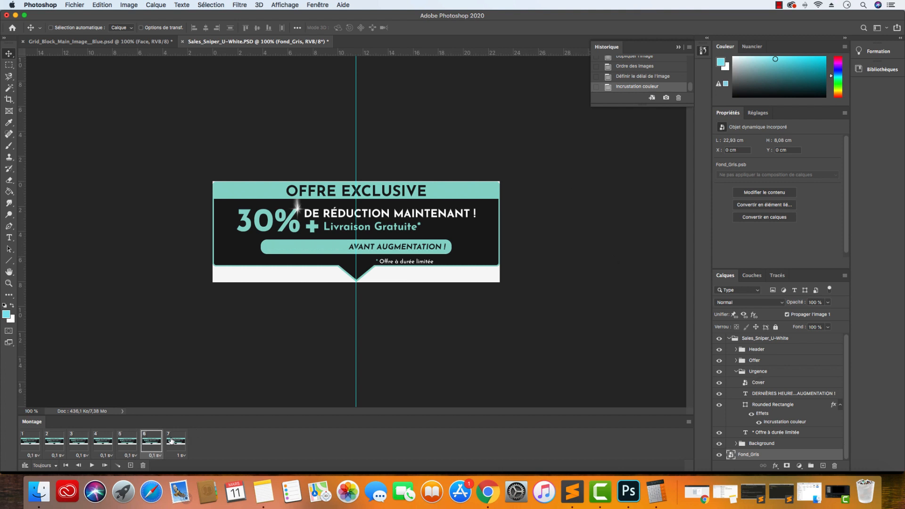
left_click(175, 441)
key("super+alt+shift+w")
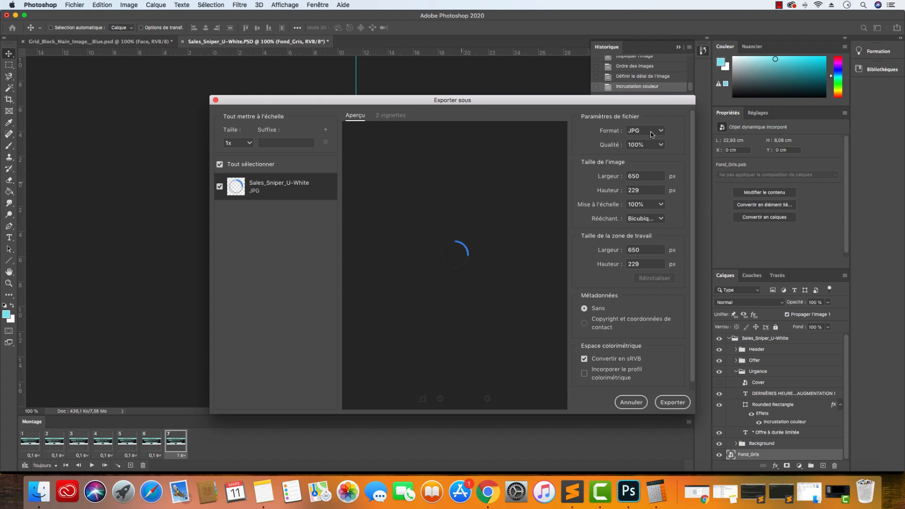
left_click(650, 132)
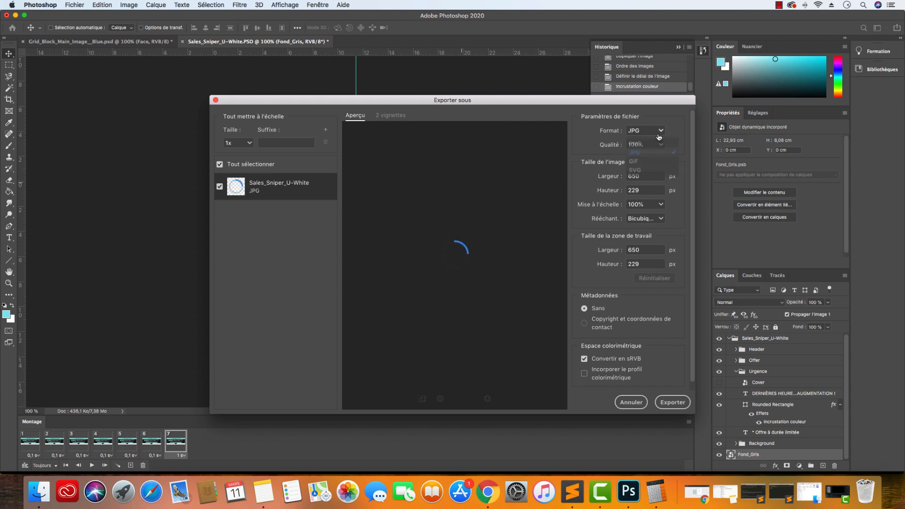
left_click(644, 159)
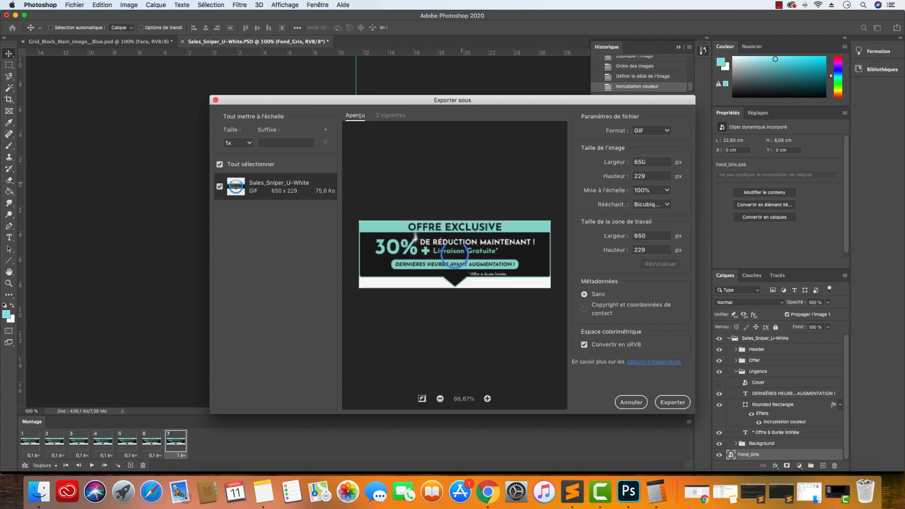
left_click(630, 401)
Export the animated banner for the web as Sales_Sniper_U-White_1.gif into the U-White project's Sales_Sniper folder
left_click(79, 5)
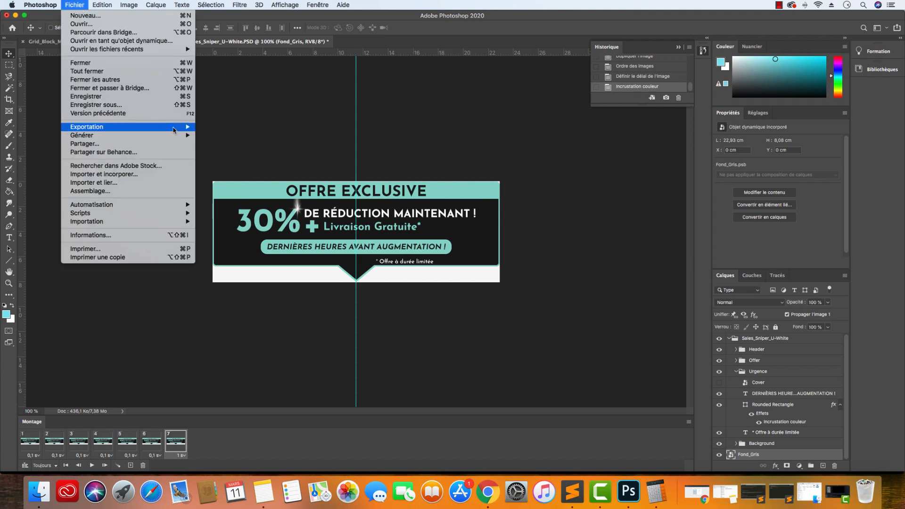
mouse_move(179, 127)
left_click(270, 162)
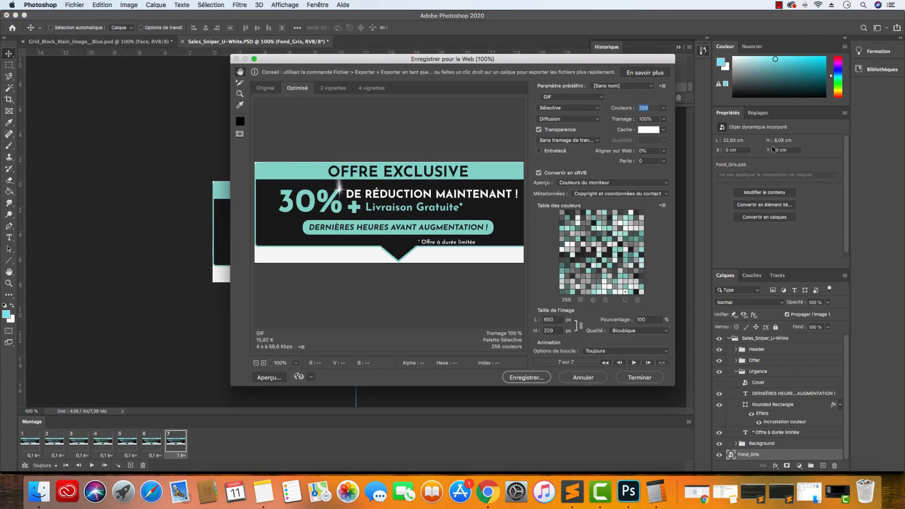
left_click(534, 378)
left_click(477, 100)
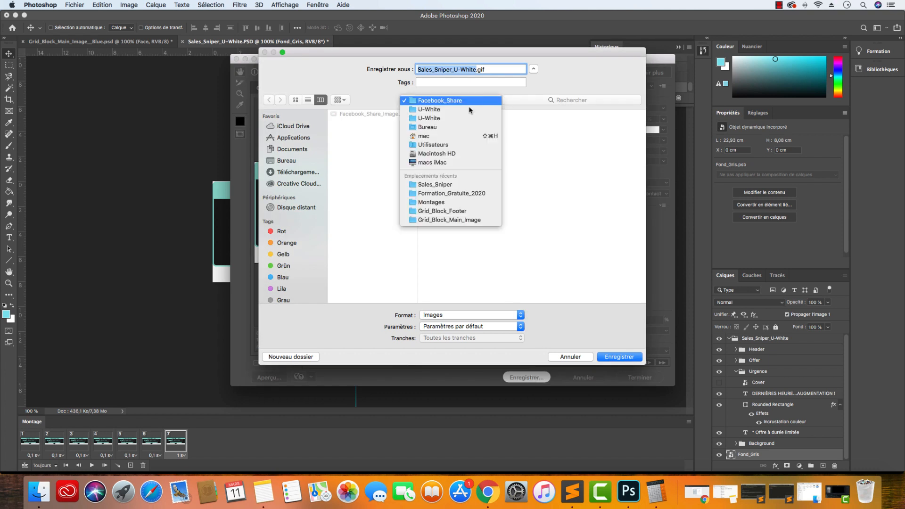
left_click(476, 108)
left_click(545, 170)
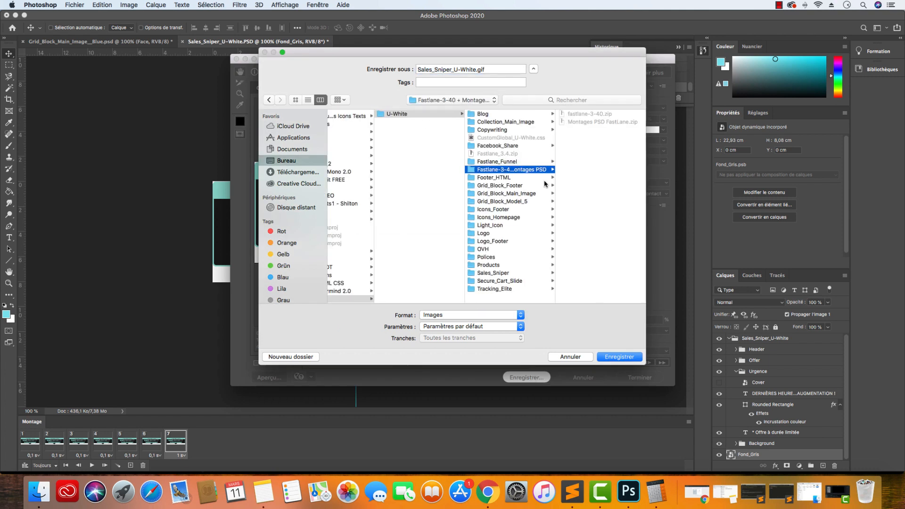
left_click(500, 274)
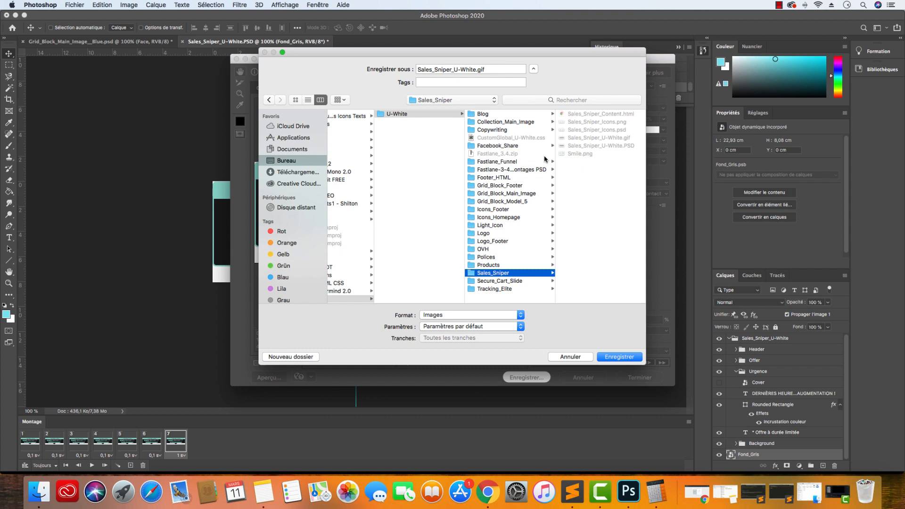
left_click(618, 140)
left_click(476, 69)
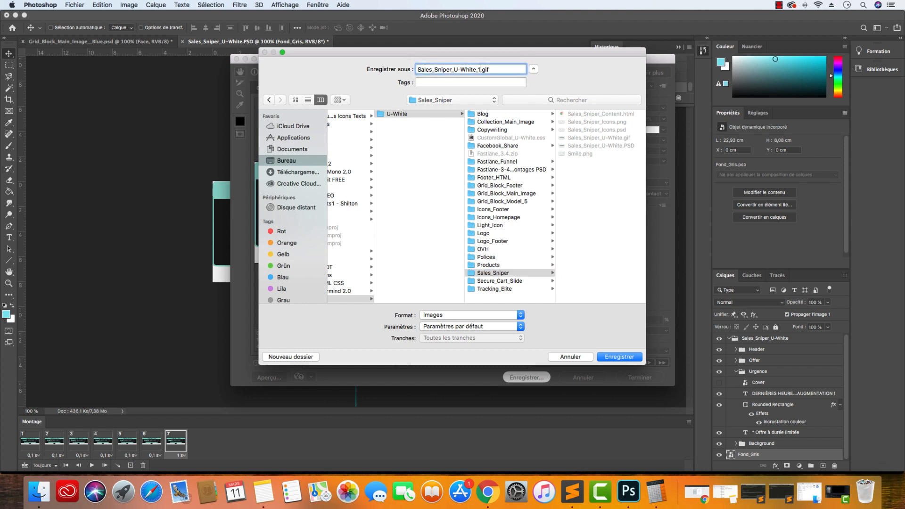
left_click(619, 357)
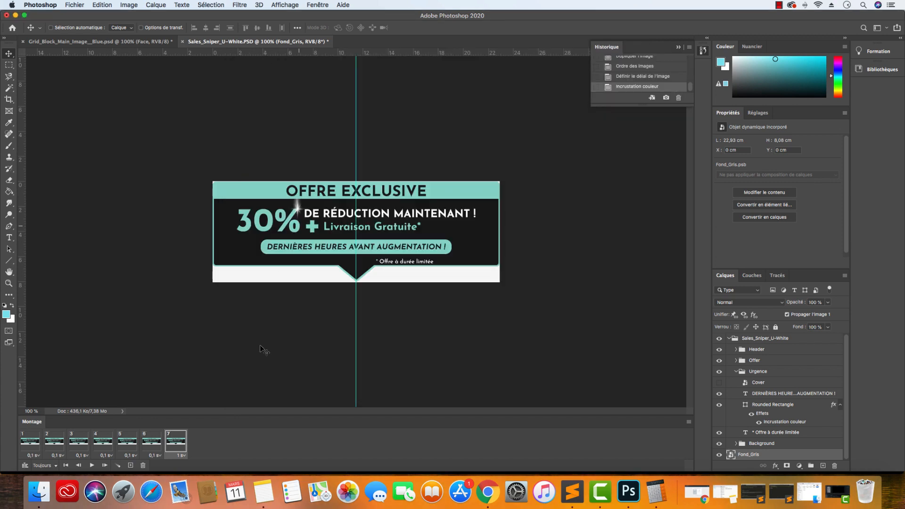
Switch to Chrome and upload Sales_Sniper_U-White_1.gif from the Sales_Sniper folder to the store's Shopify files
left_click(491, 494)
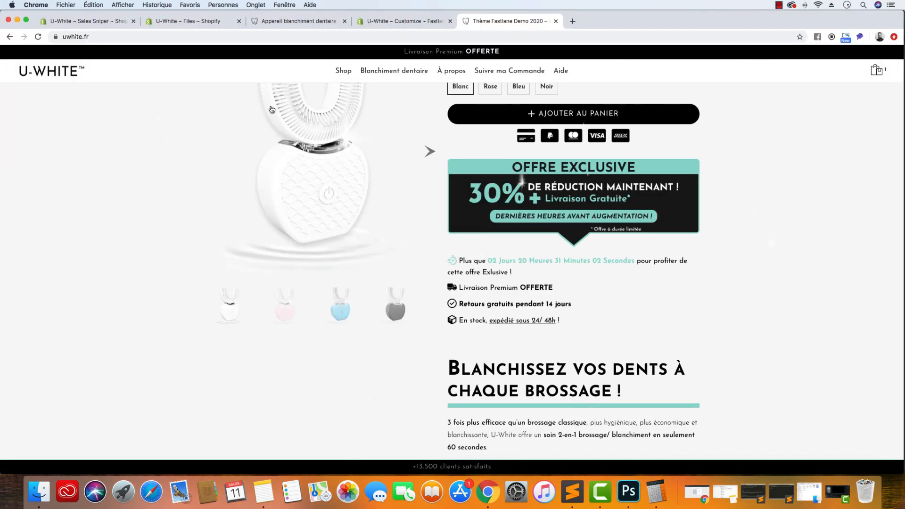
left_click(188, 21)
left_click(846, 104)
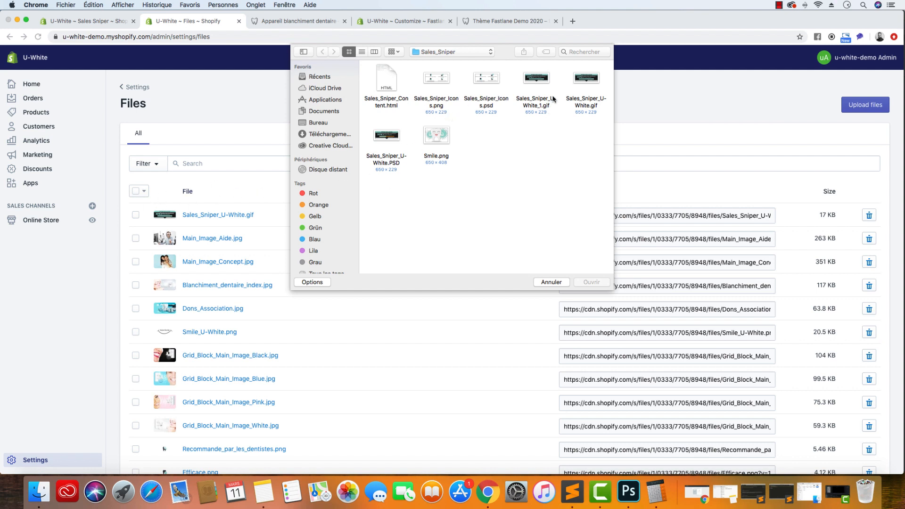
left_click(541, 80)
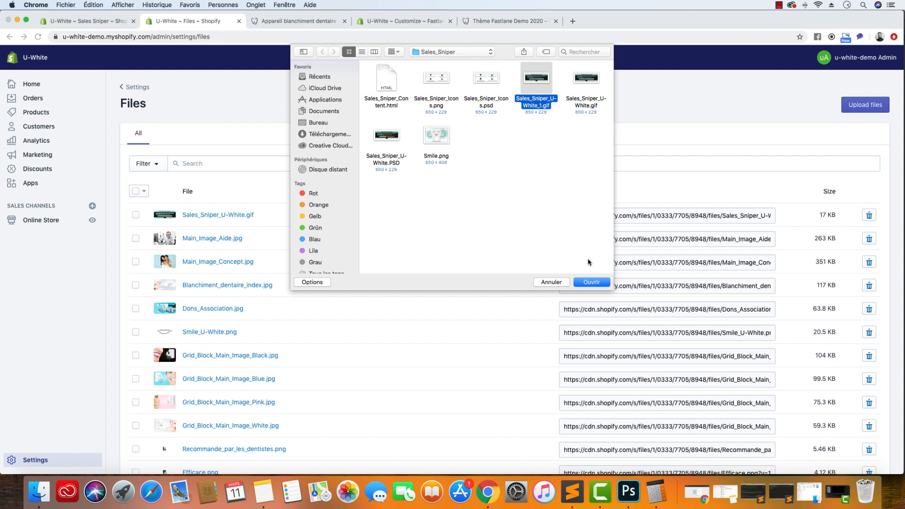
left_click(592, 283)
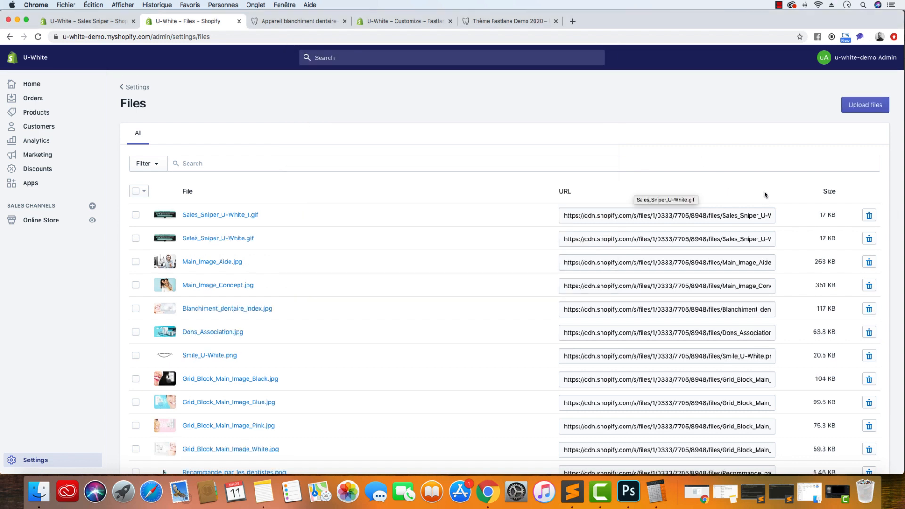
Copy the URL of the uploaded Sales_Sniper_U-White_1.gif file
left_click_drag(839, 215, 815, 216)
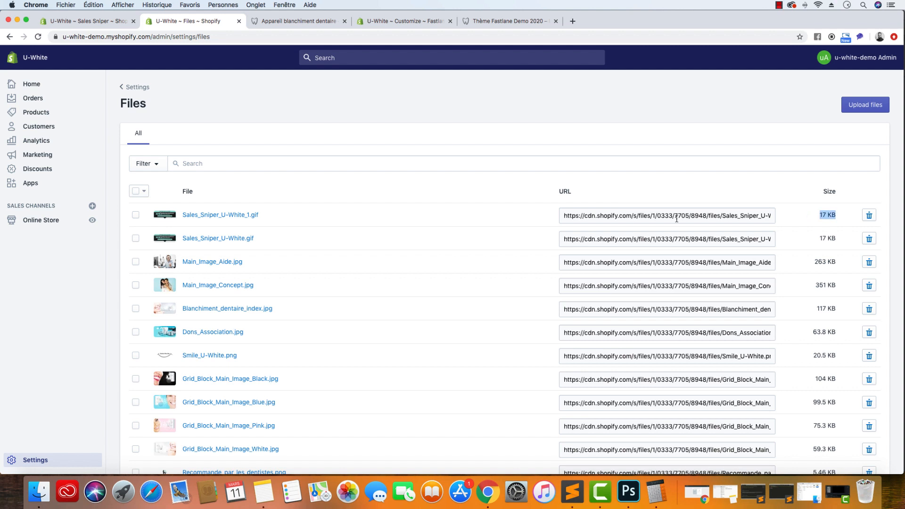
left_click(625, 218)
right_click(626, 218)
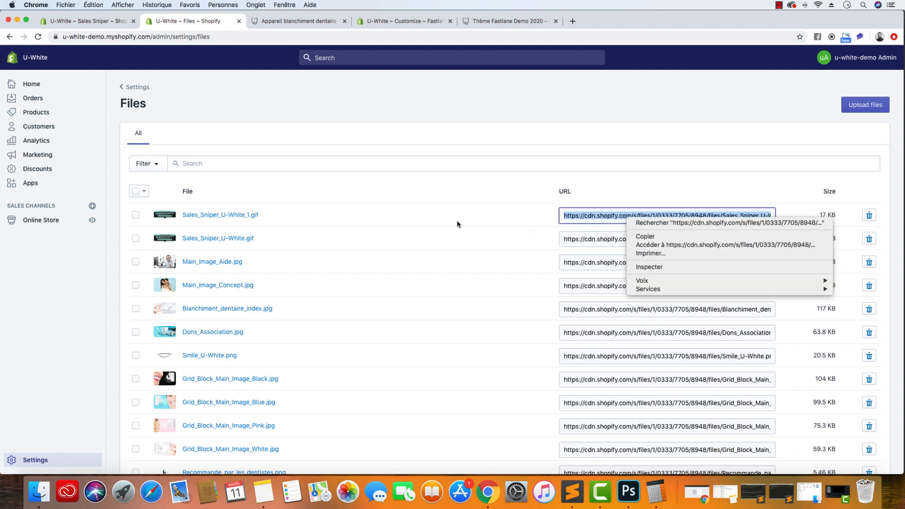
left_click(661, 236)
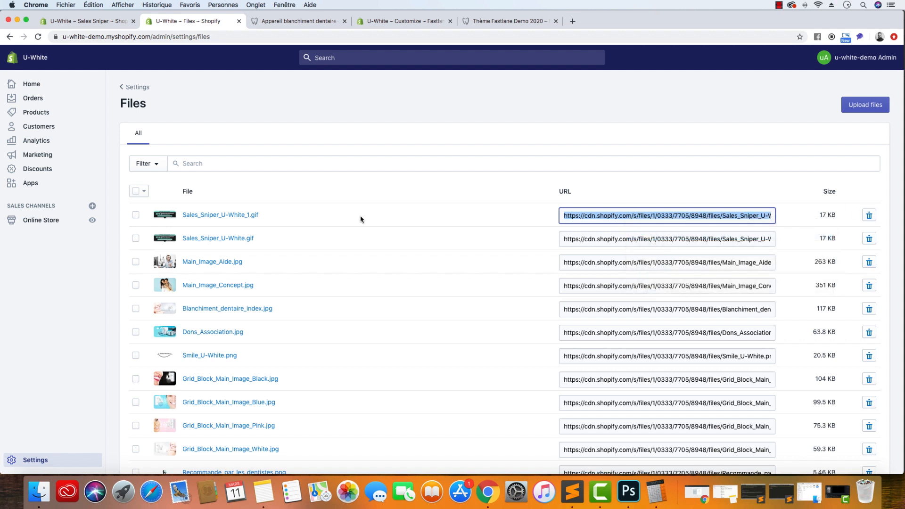
right_click(649, 218)
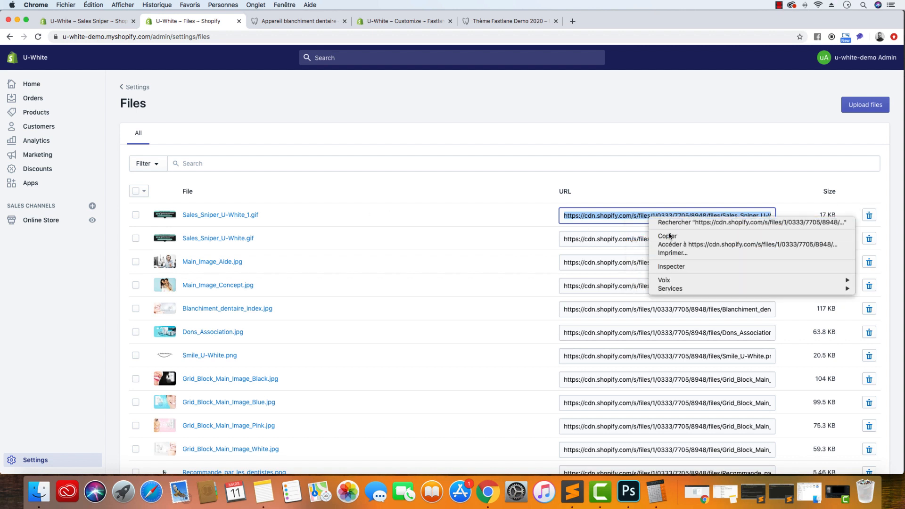
left_click(669, 235)
Open the Offer line for editing in Sales Sniper and clear its HTML code
left_click(72, 19)
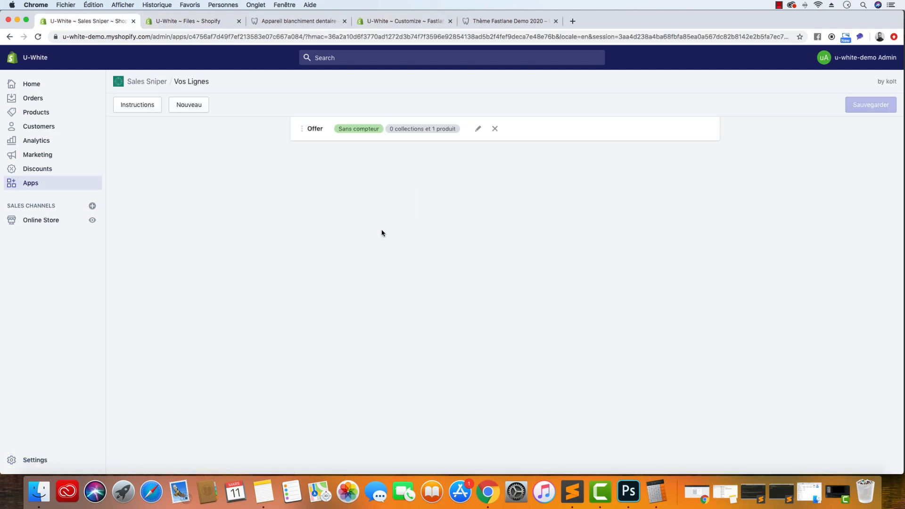
left_click(479, 130)
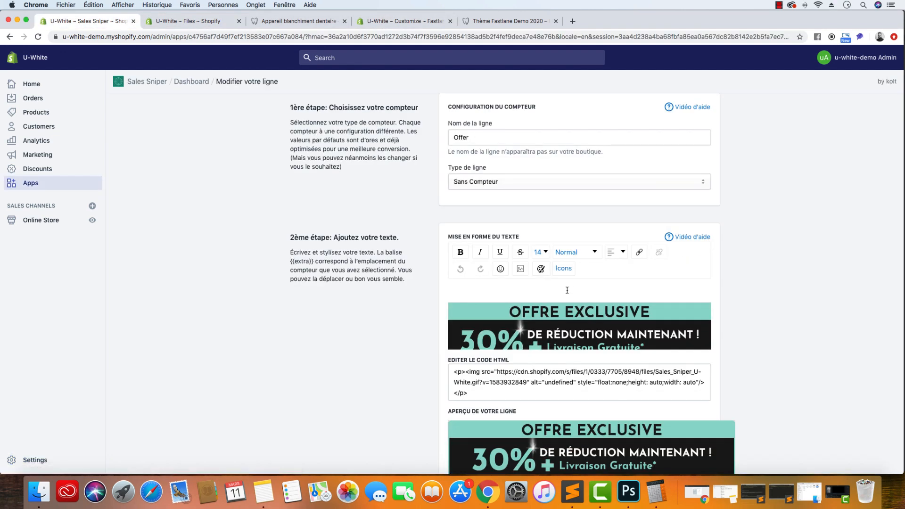
triple_click(534, 385)
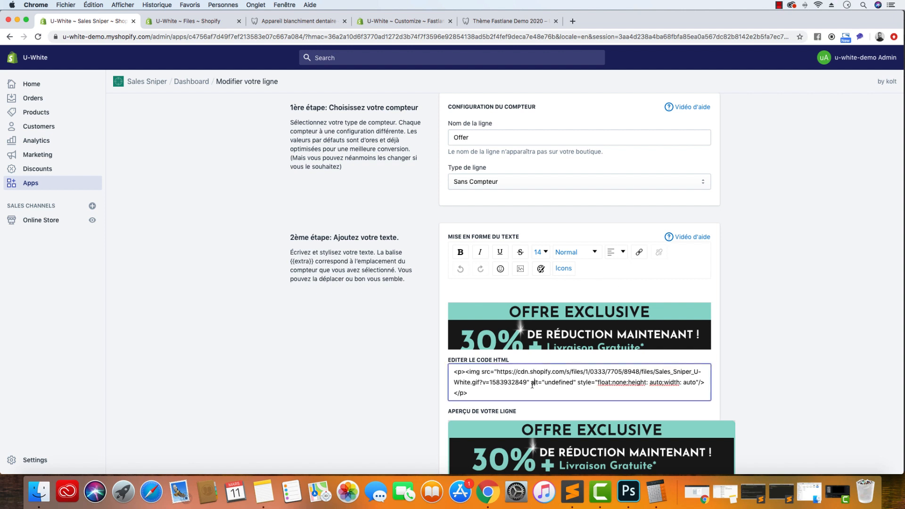
key("BackSpace")
Insert the Sales_Sniper_U-White_1.gif image from the copied URL with automatic dimensions and save the Offer line
left_click(520, 269)
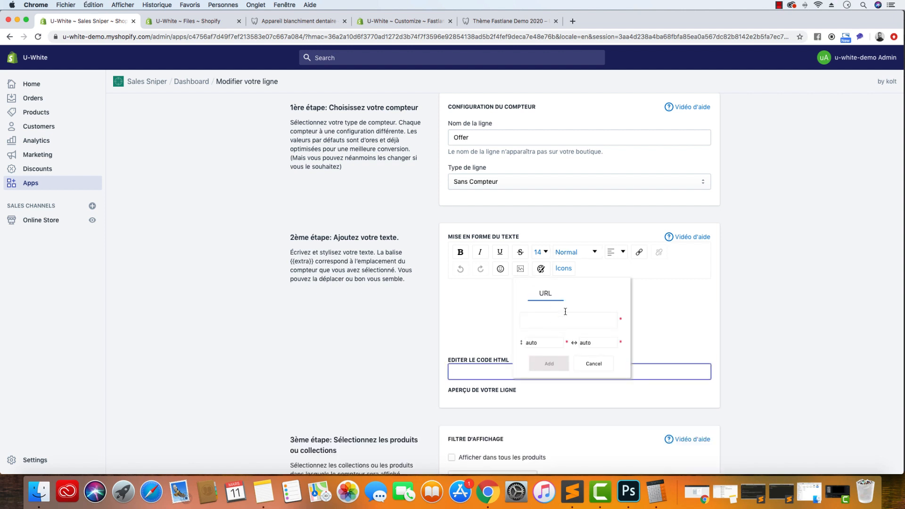
left_click(567, 320)
key("super+v")
left_click(549, 364)
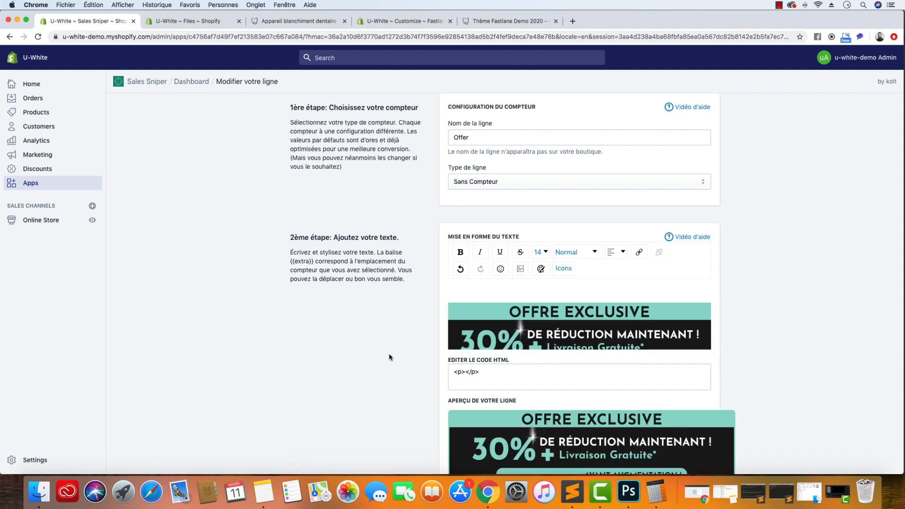
scroll(390, 357, "down", 6)
left_click(683, 447)
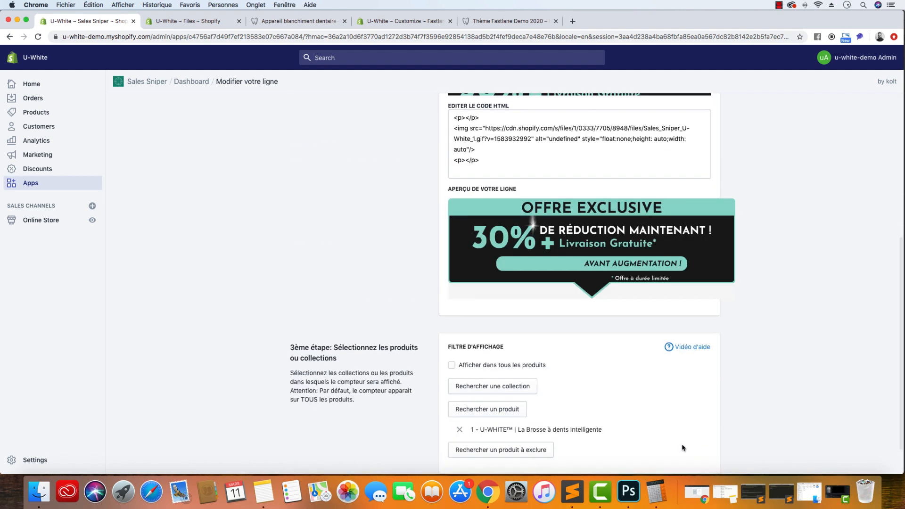
scroll(613, 263, "down", 2)
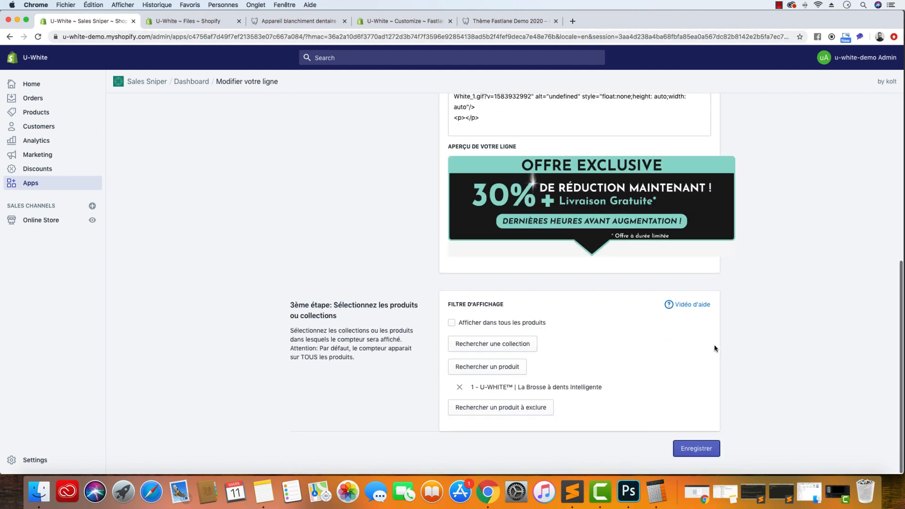
left_click(709, 452)
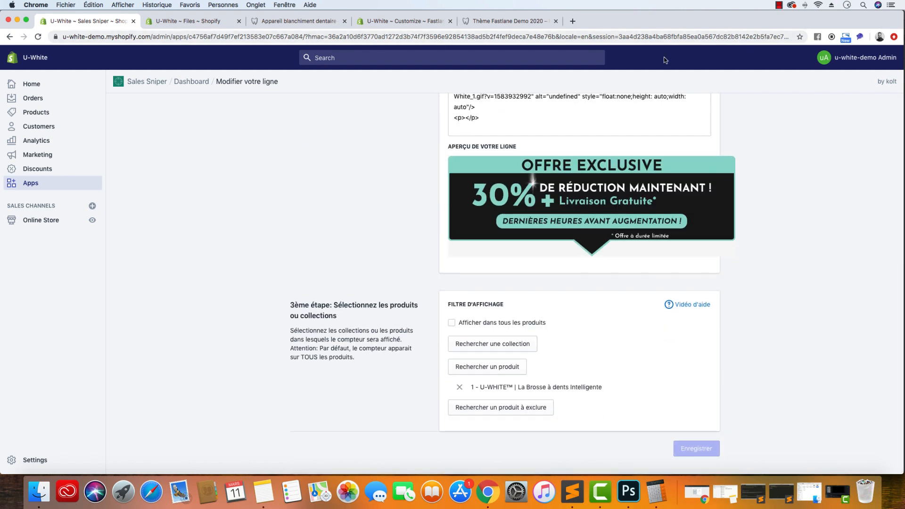
Clear Chrome's cached images and files for the last 24 hours and close the settings page
left_click(894, 37)
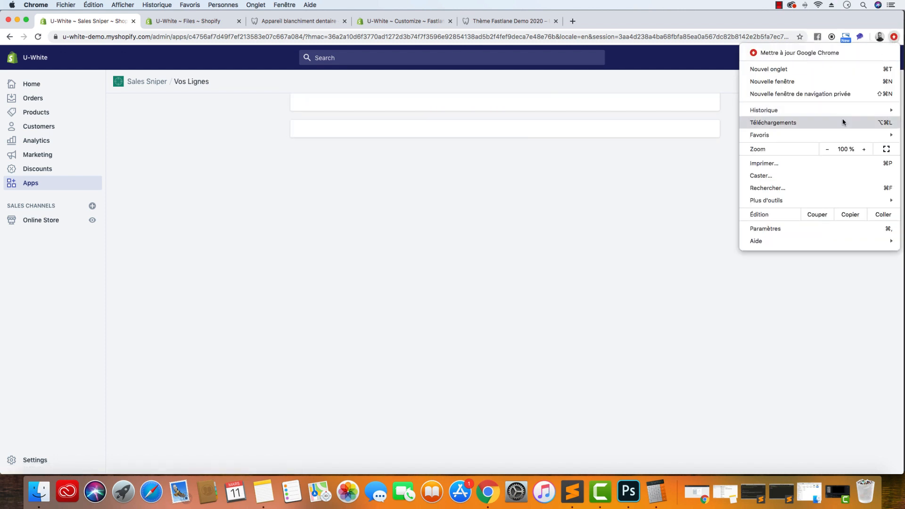
mouse_move(778, 203)
left_click(683, 230)
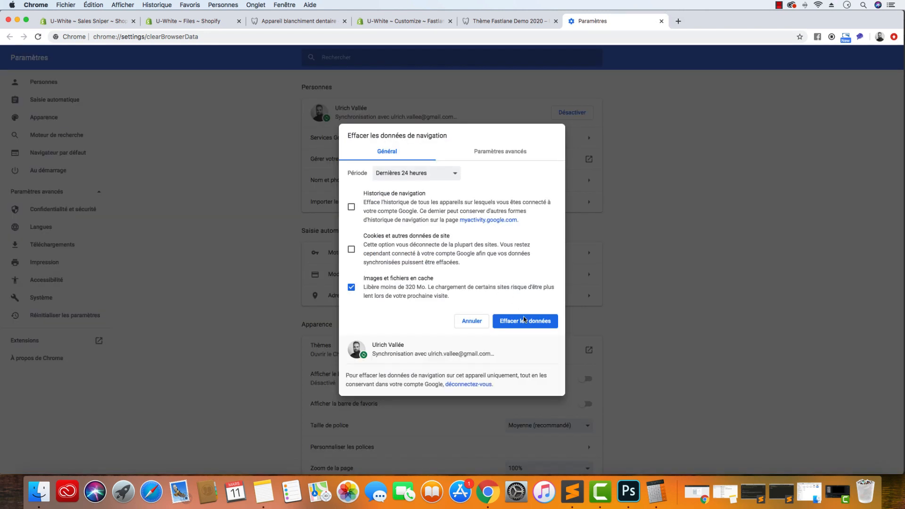
left_click(524, 320)
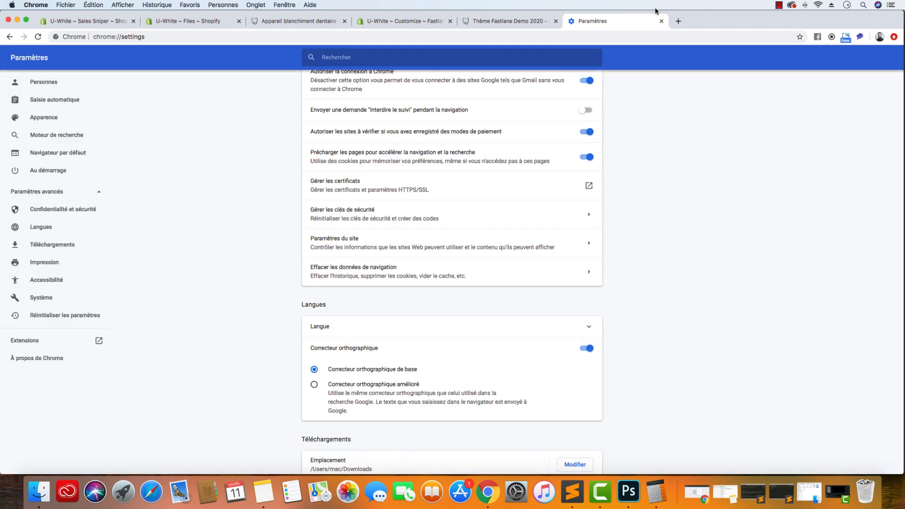
left_click(660, 21)
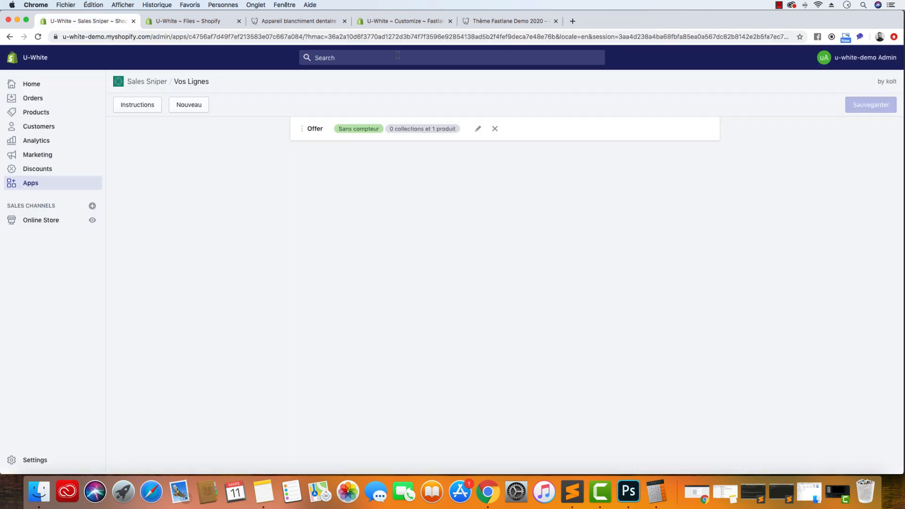
Reload the demo storefront to check the banner's background, and compare the area below the banner with uwhite.fr
left_click(487, 27)
left_click(313, 25)
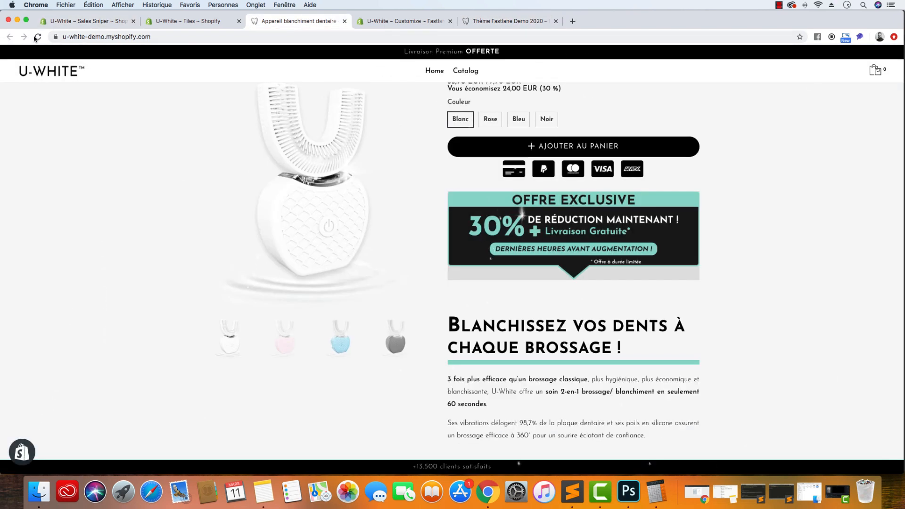
left_click(37, 37)
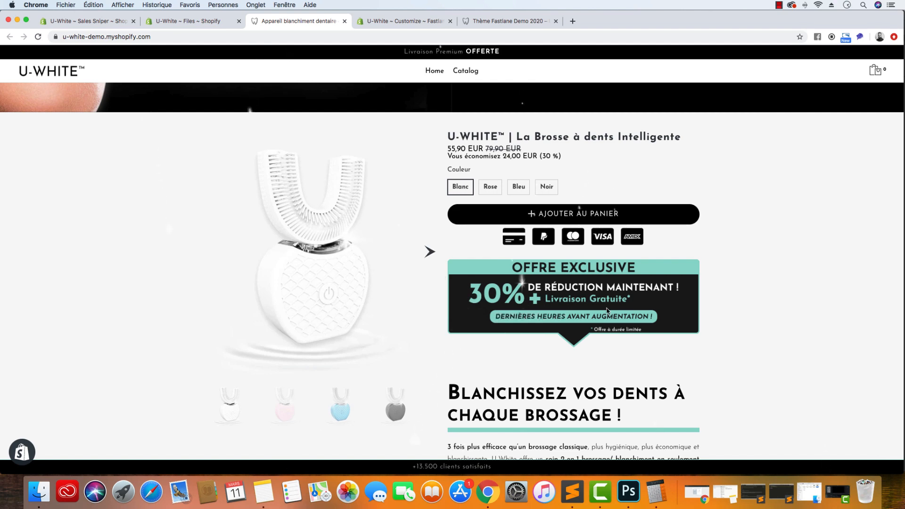
scroll(361, 240, "down", 3)
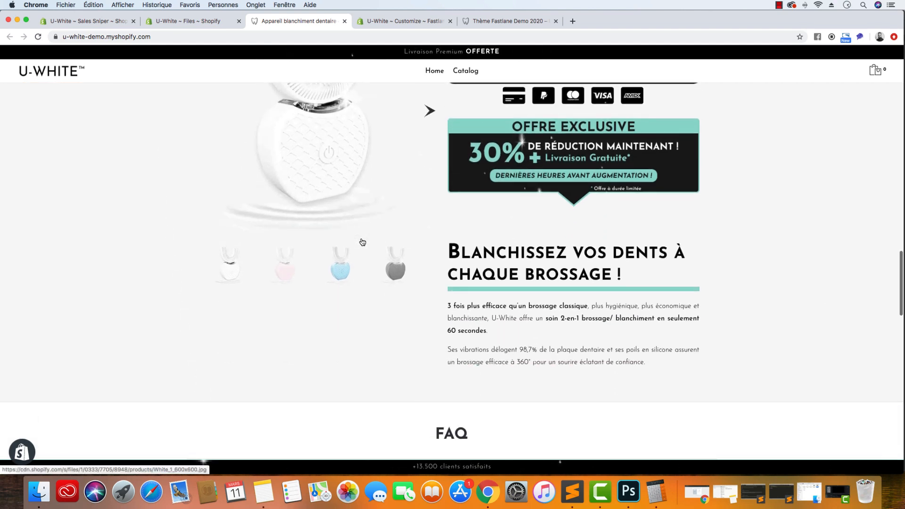
left_click(94, 21)
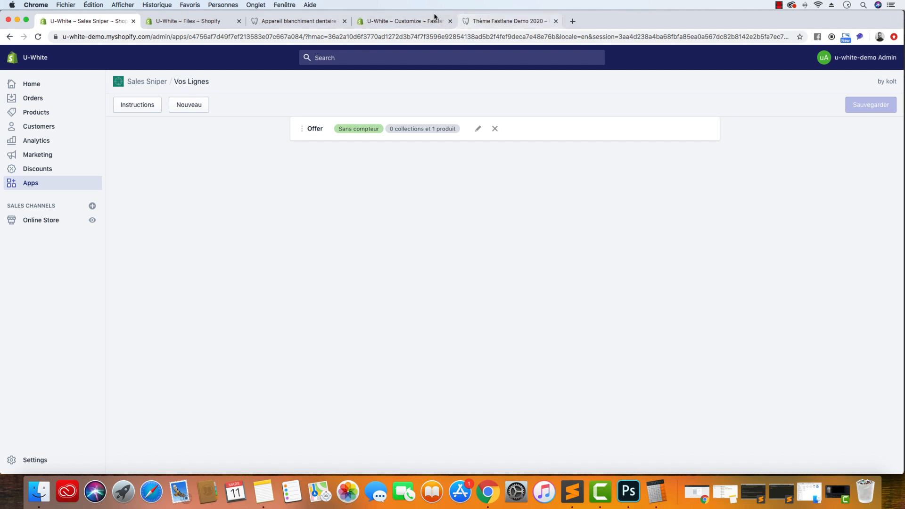
left_click(300, 21)
scroll(317, 166, "up", 1)
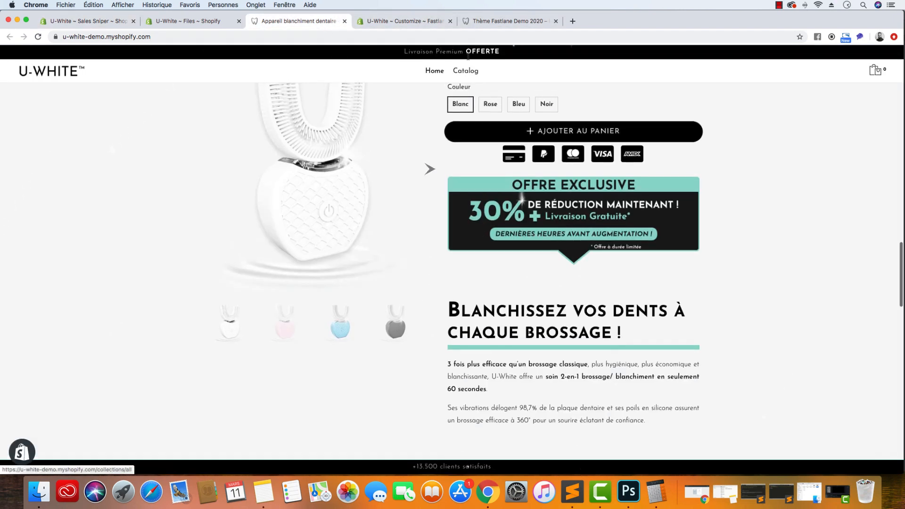
left_click(487, 21)
scroll(395, 236, "down", 2)
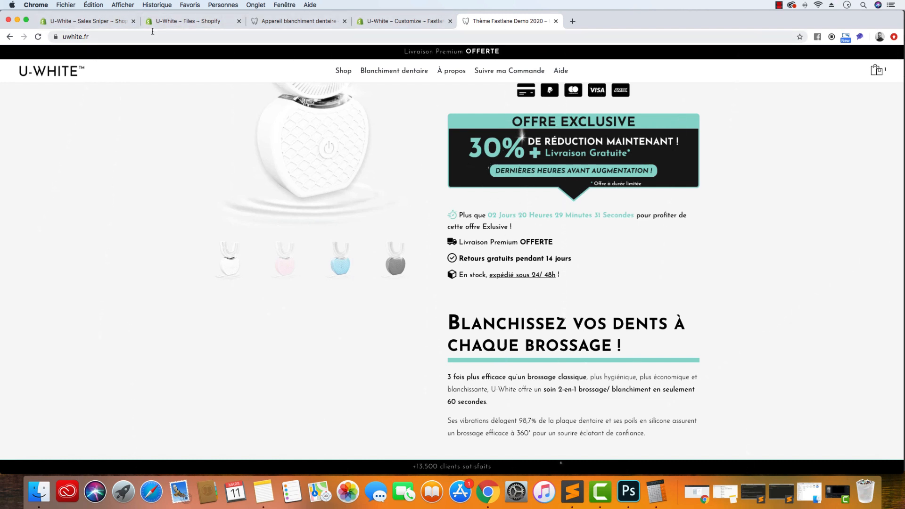
Create a new line in Sales Sniper and name it Counter
left_click(111, 24)
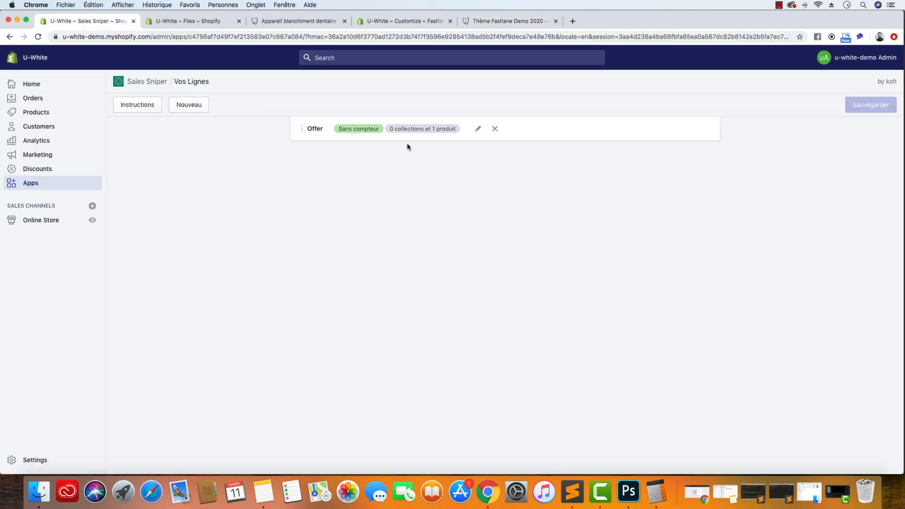
left_click(188, 104)
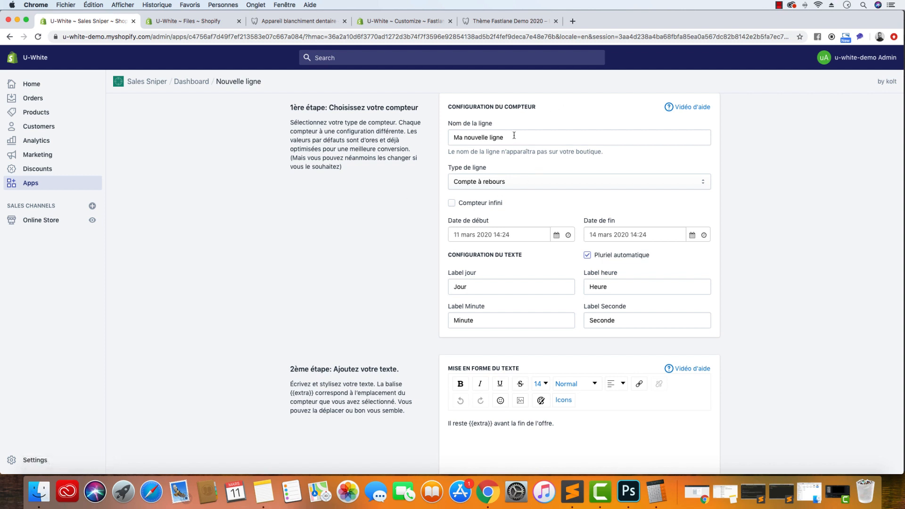
left_click(539, 142)
left_click_drag(510, 136, 425, 140)
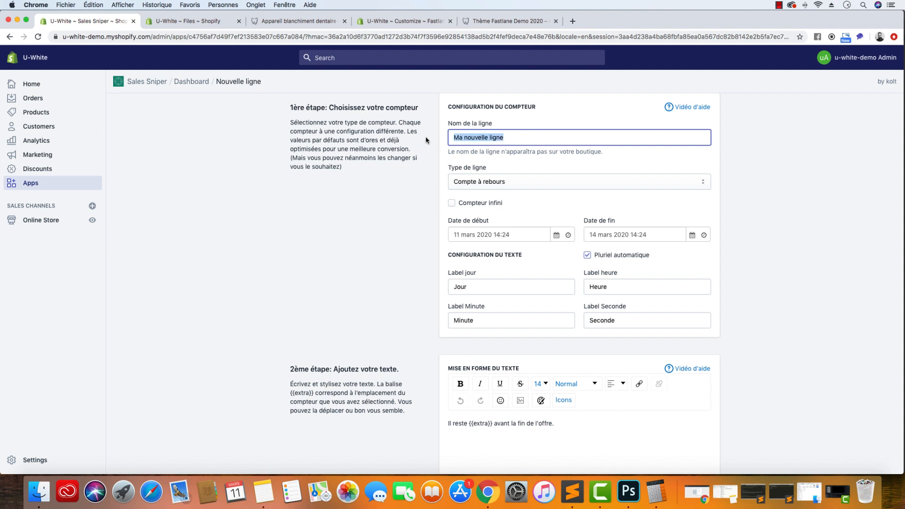
type("Counter")
Try to replace "Il reste" in the Counter line's text with "Plus que" copied from uwhite.fr
scroll(387, 286, "down", 5)
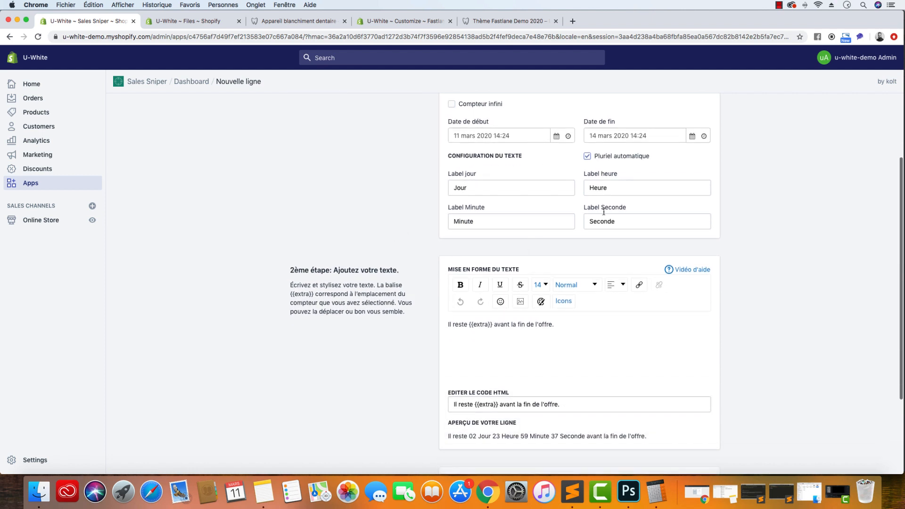
scroll(392, 244, "down", 2)
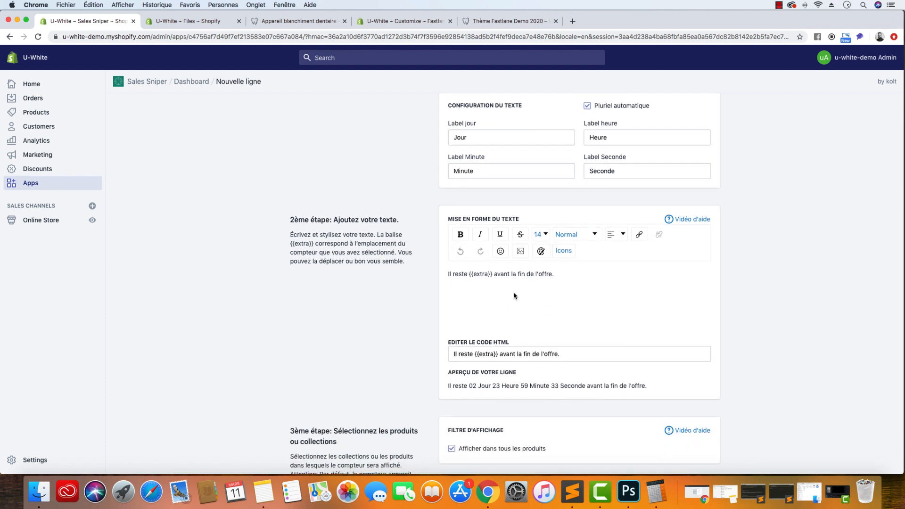
left_click(490, 21)
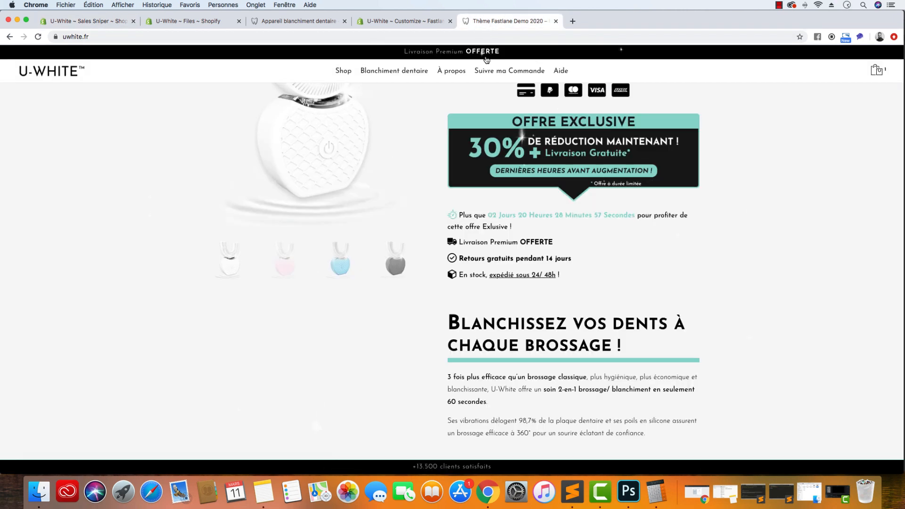
left_click_drag(489, 215, 459, 217)
key("super+c")
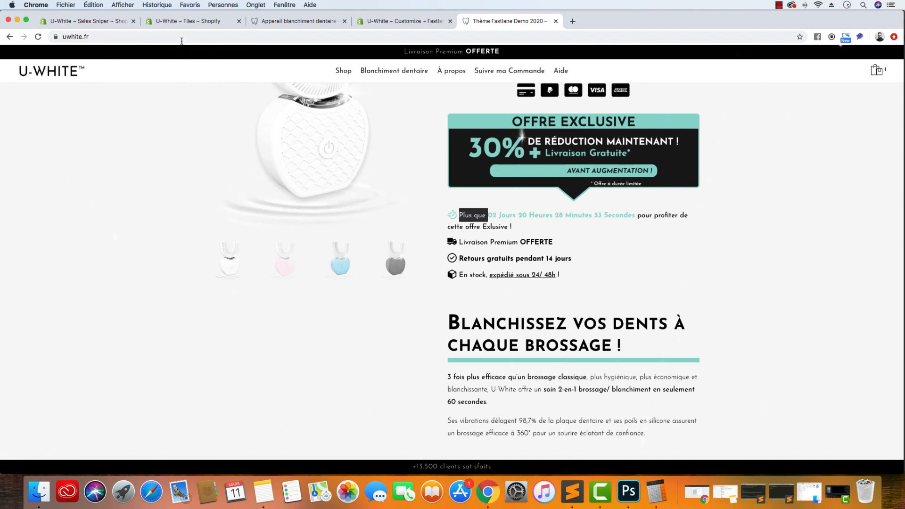
left_click(191, 22)
left_click(61, 21)
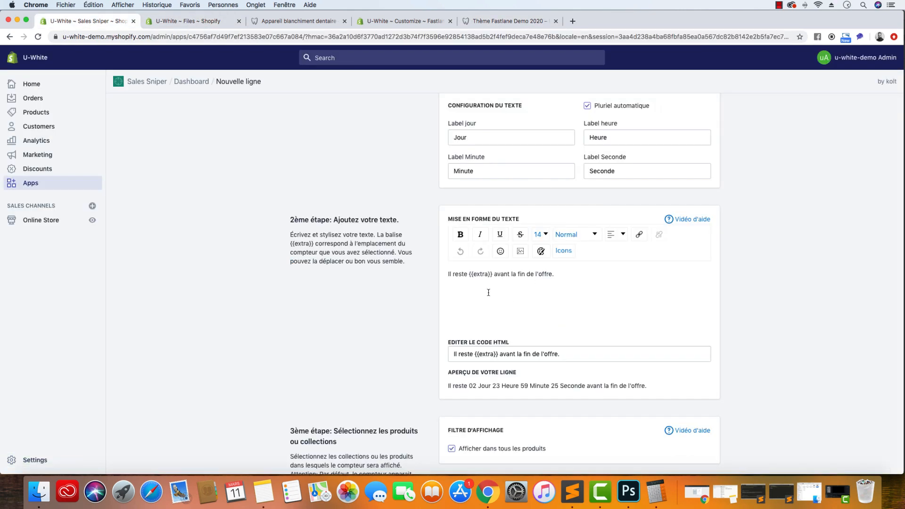
left_click_drag(468, 274, 447, 273)
key("super+v")
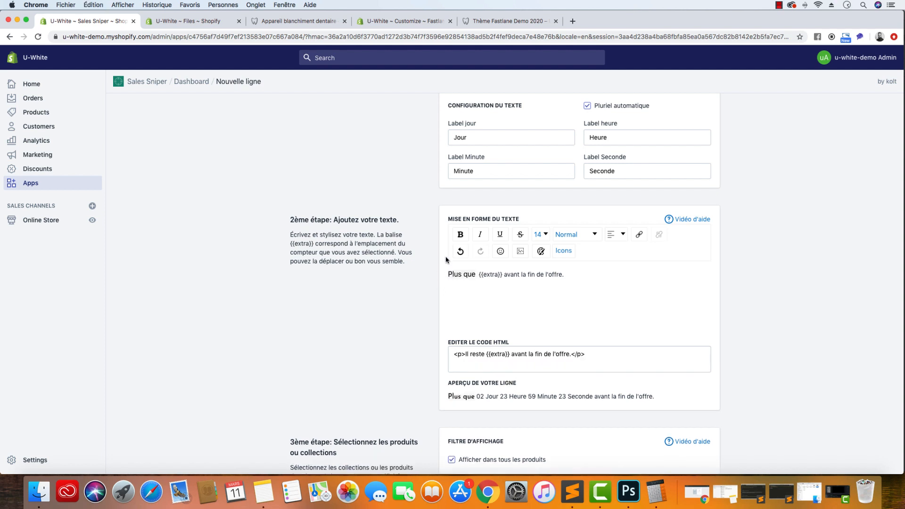
key("super+z")
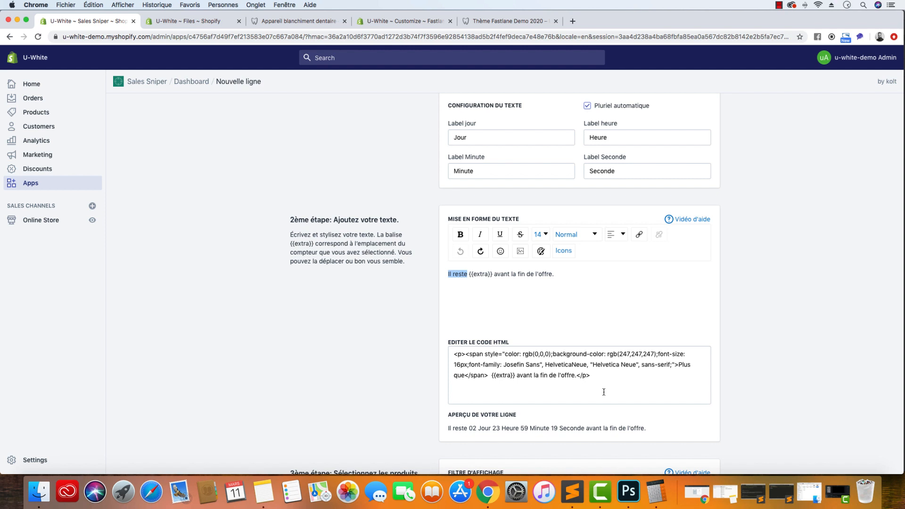
Replace "Il reste" with "Plus que" in front of the {{extra}} tag in the Counter line's text
left_click_drag(604, 392, 392, 340)
left_click_drag(468, 274, 444, 274)
type("Plus que")
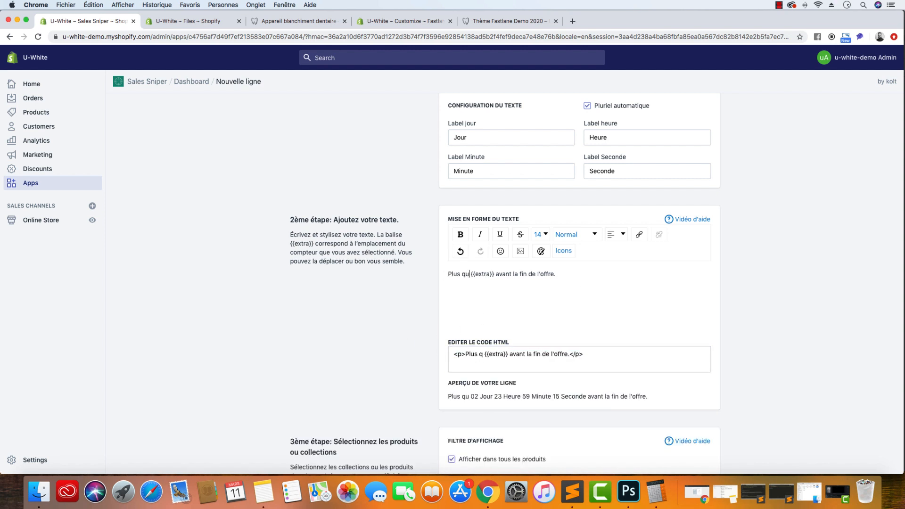
Following the wording on uwhite.fr, replace the text after {{extra}} with "pour profiter de cette offre Exclusive !"
left_click(514, 21)
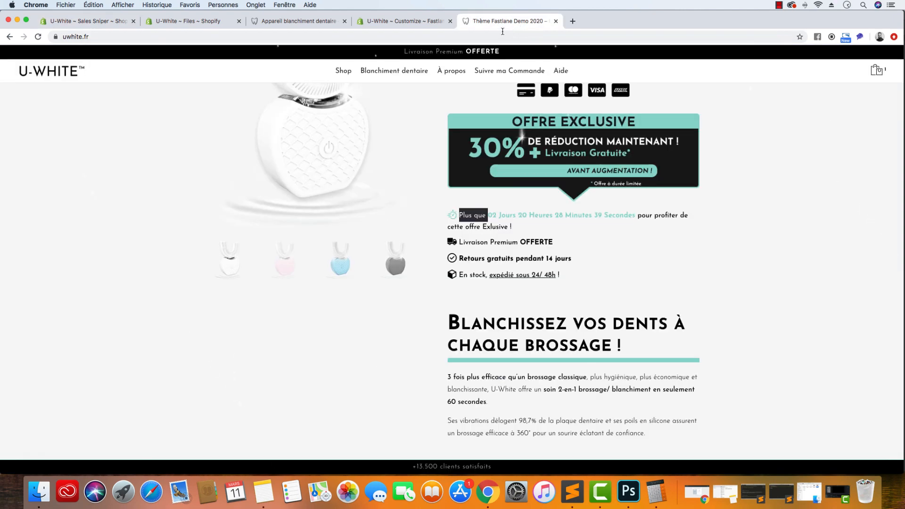
left_click(188, 21)
left_click(94, 21)
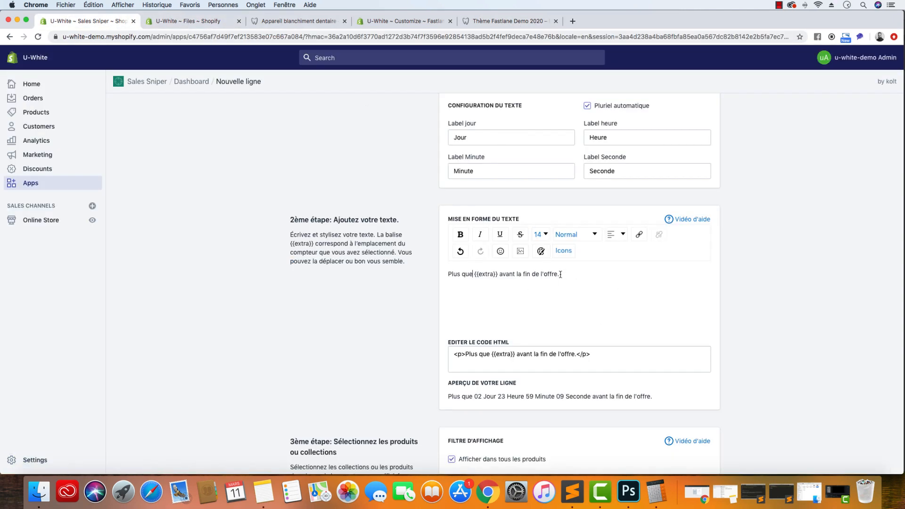
left_click_drag(560, 274, 500, 274)
type("pour p")
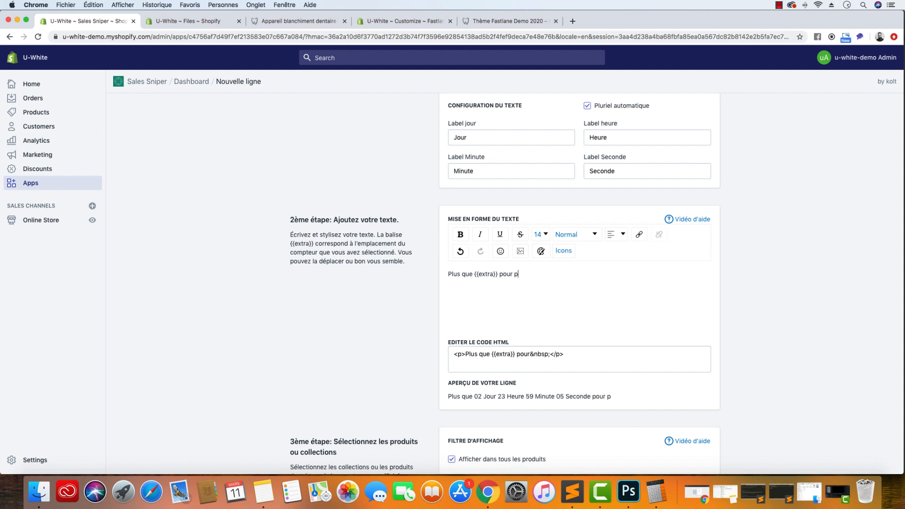
type("rofiter de cette ")
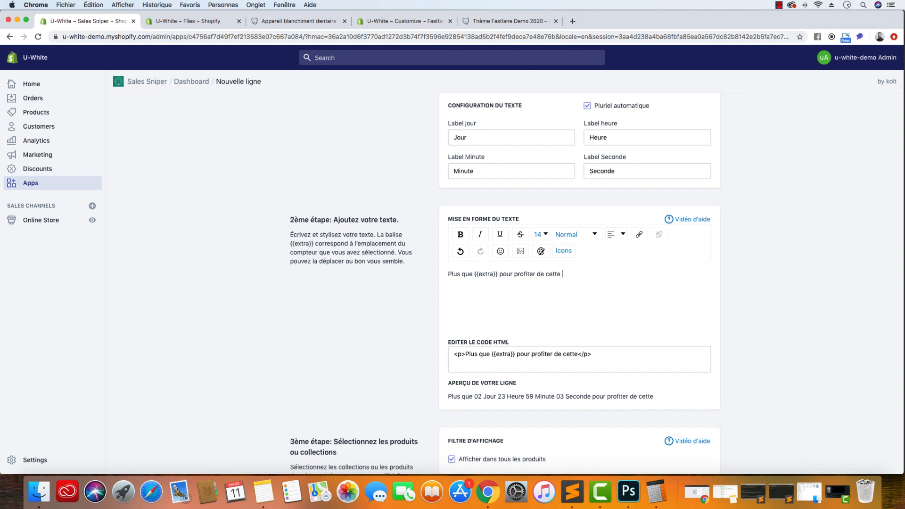
type("offre excep")
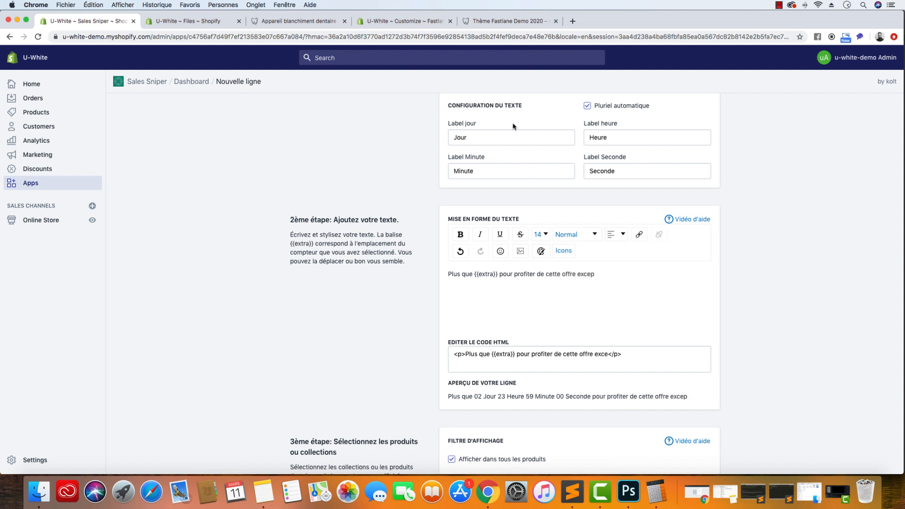
left_click(507, 21)
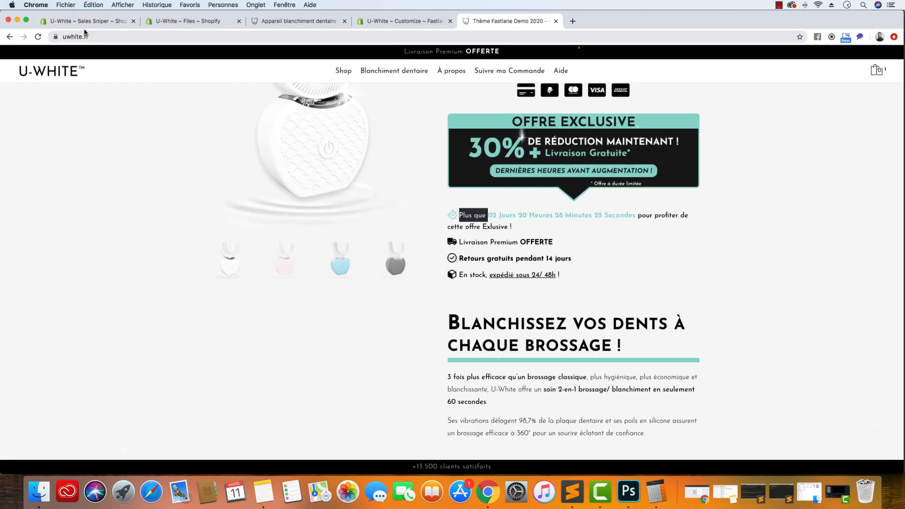
left_click(88, 27)
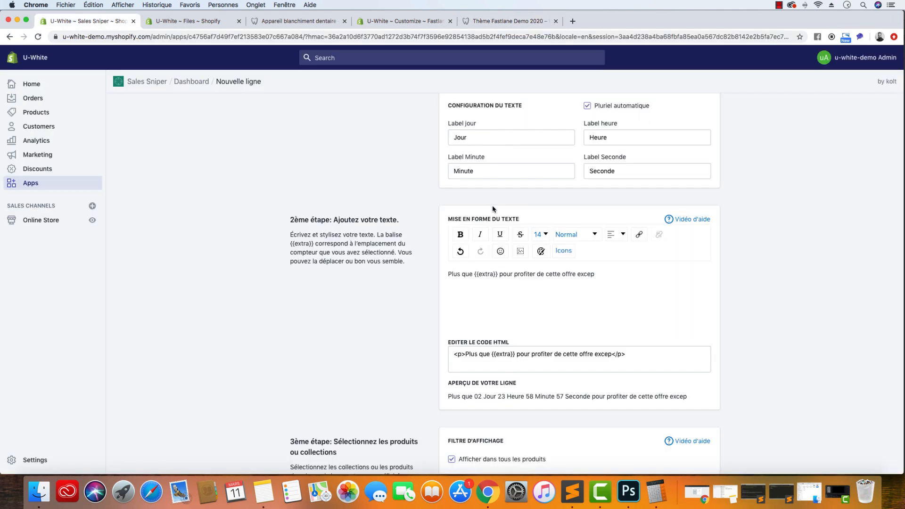
key("BackSpace")
key("BackSpace")
key("BackSpace")
key("BackSpace")
key("BackSpace")
type("Exclusive")
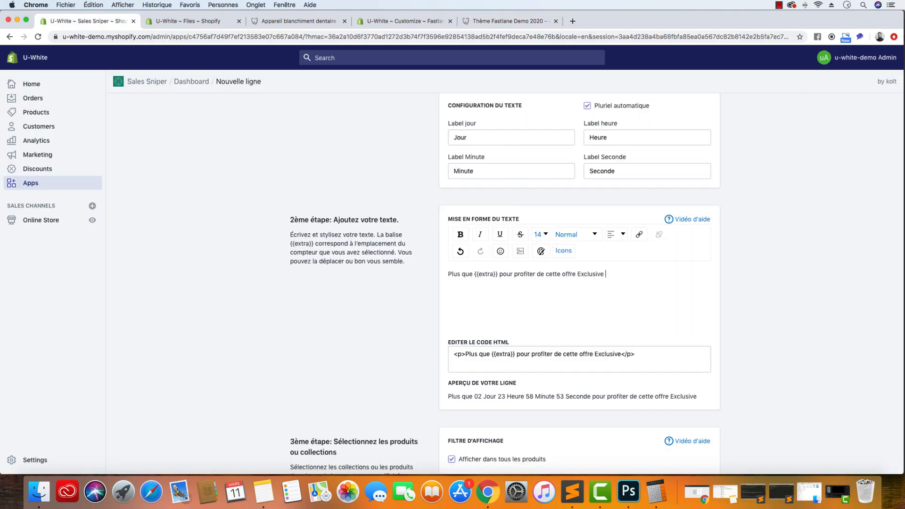
type(" !")
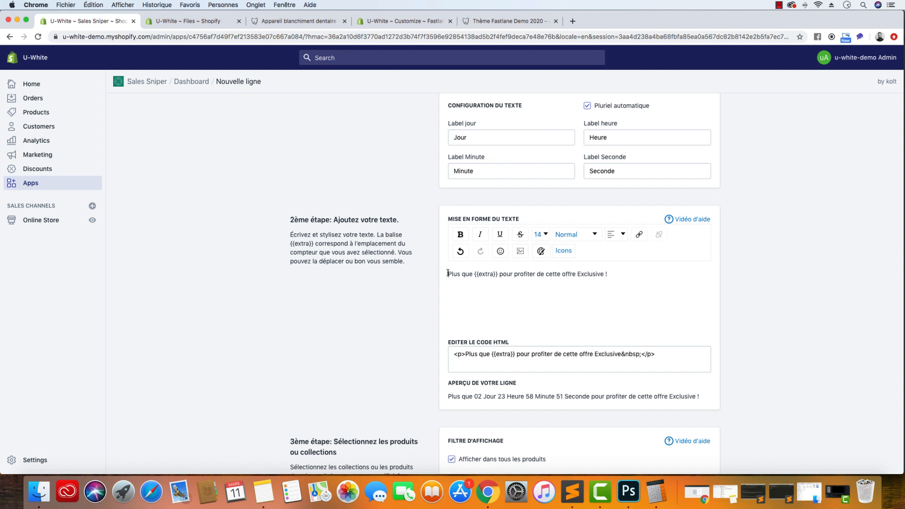
Insert the timer icon before "Plus que", set its font size to 21, and separate it from the text with a space
left_click(564, 251)
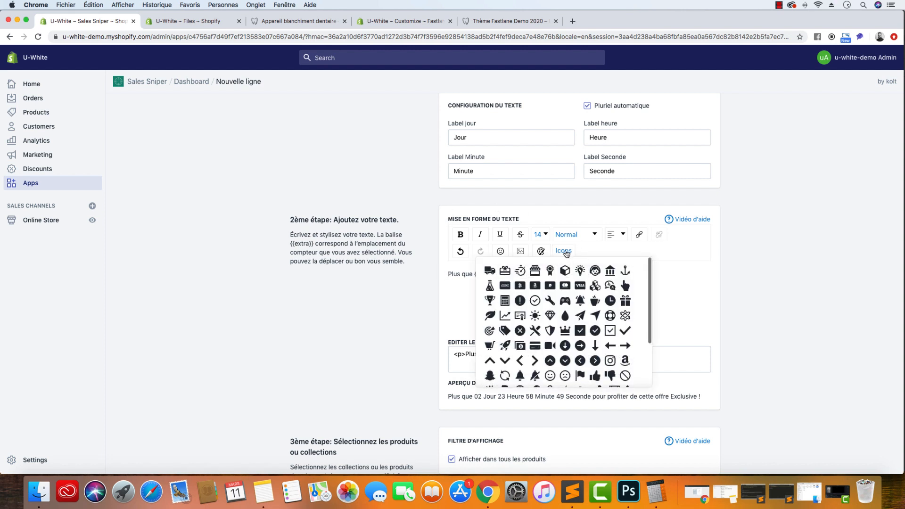
left_click(520, 270)
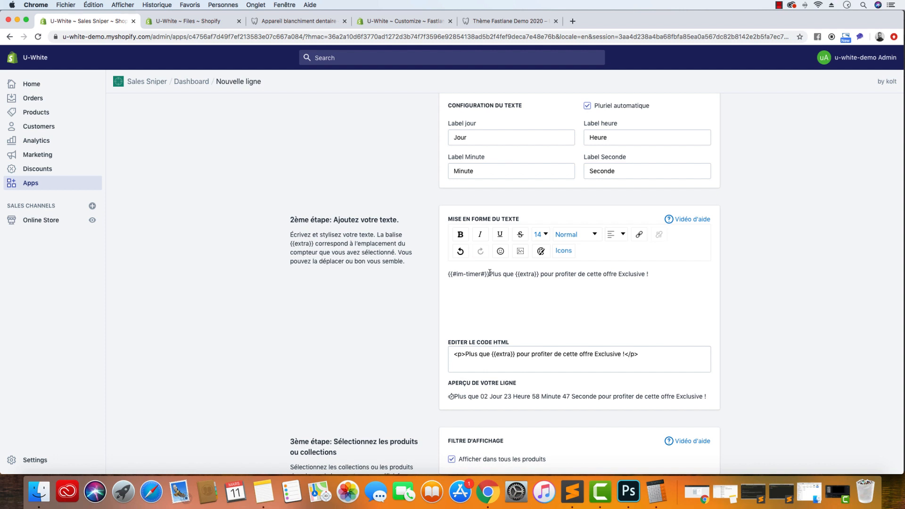
left_click_drag(490, 273, 427, 276)
left_click(540, 235)
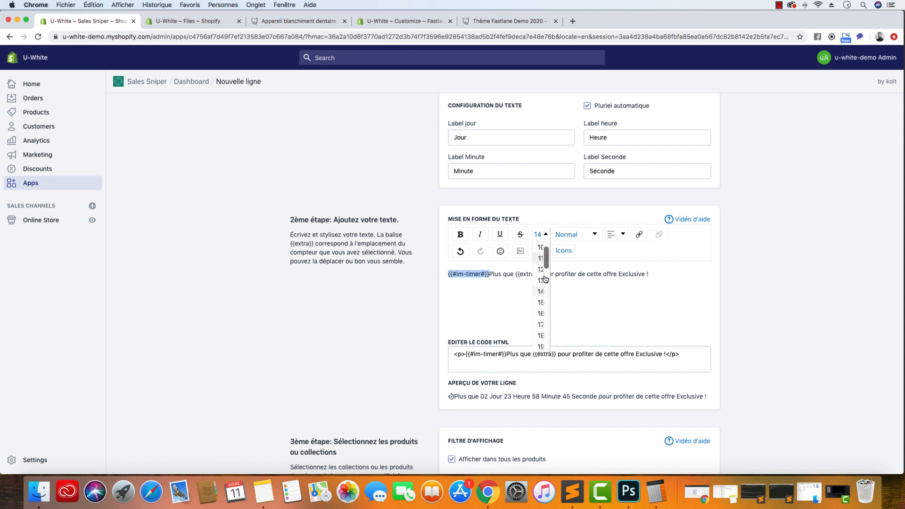
scroll(542, 283, "down", 4)
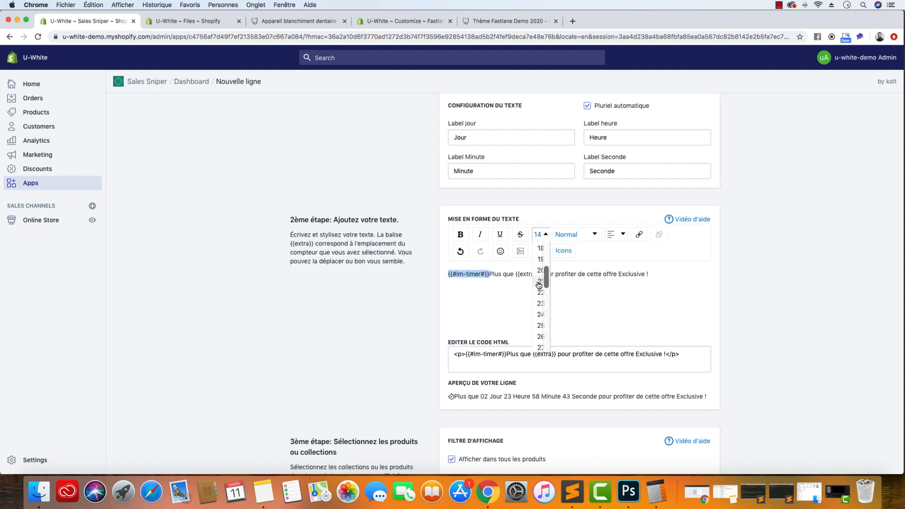
left_click(540, 281)
left_click(508, 275)
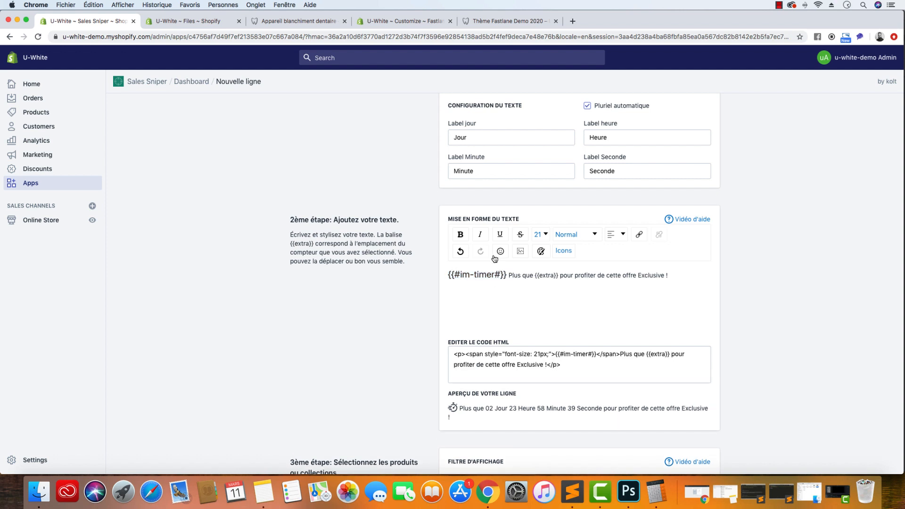
Compare the countdown line with uwhite.fr and open Sales_Sniper_Content.html in Sublime Text to consult its Counter code
left_click(495, 23)
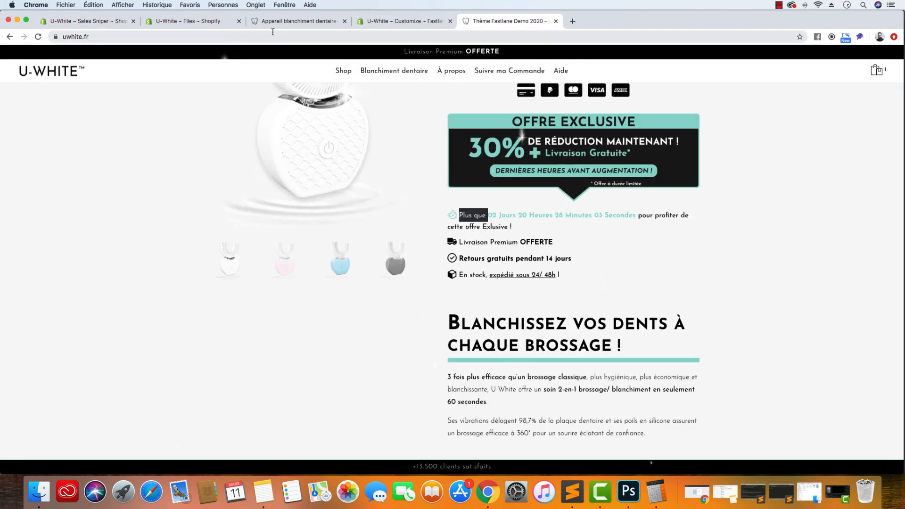
left_click(138, 26)
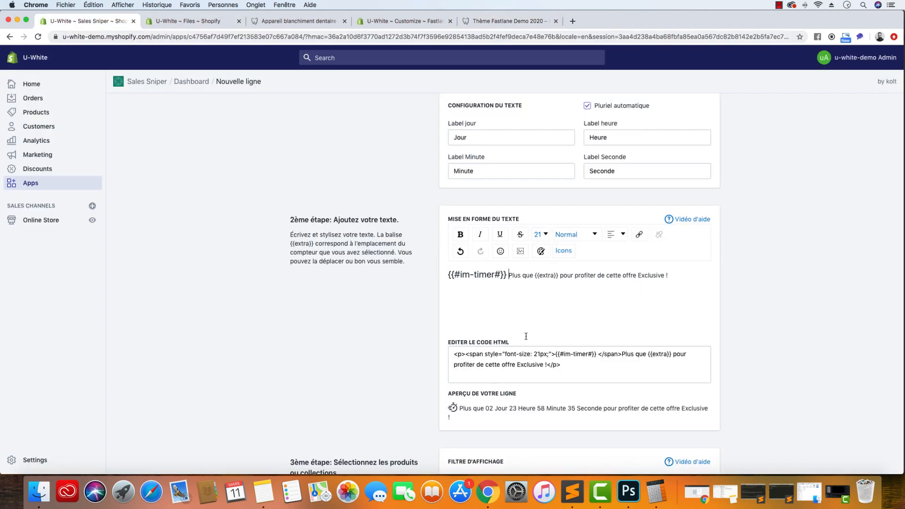
left_click(39, 491)
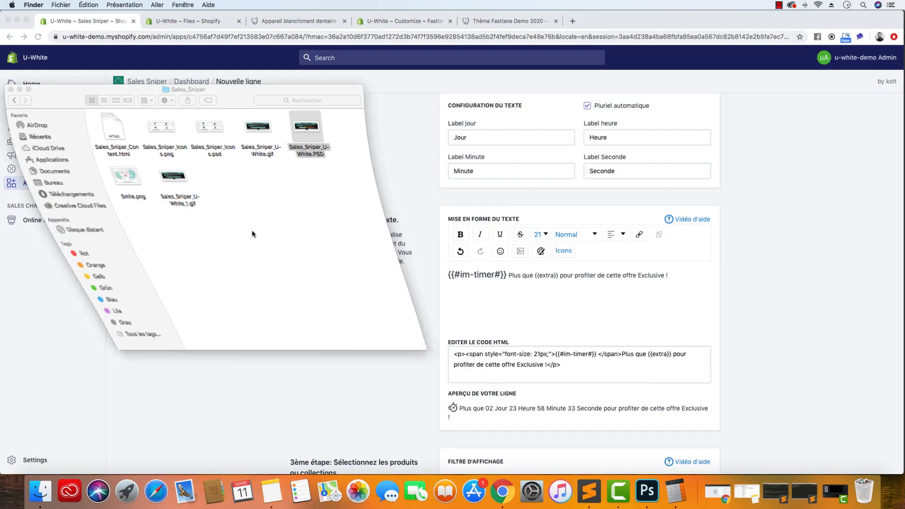
right_click(108, 137)
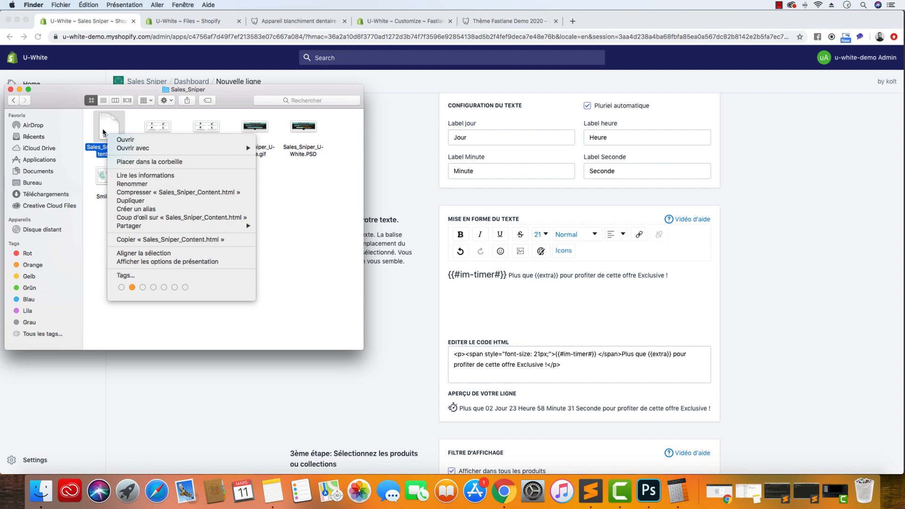
left_click(102, 133)
right_click(108, 131)
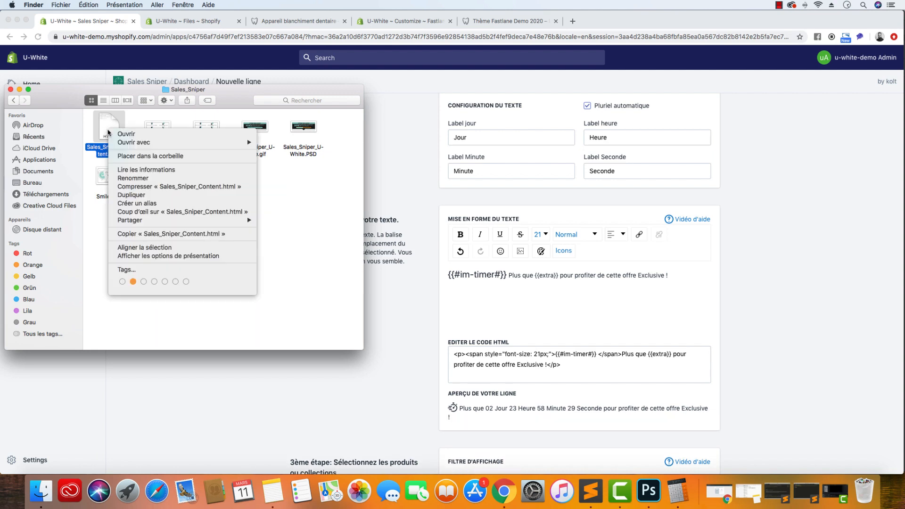
mouse_move(189, 142)
left_click(292, 185)
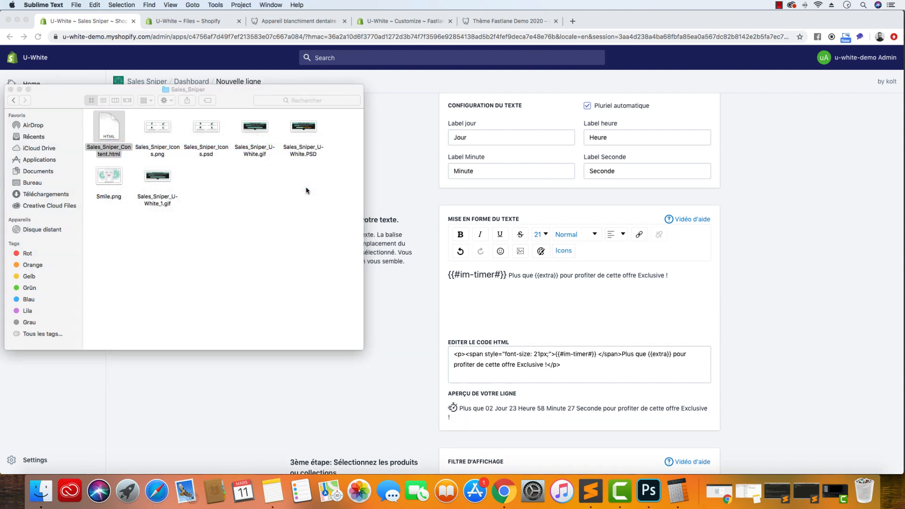
left_click(476, 165)
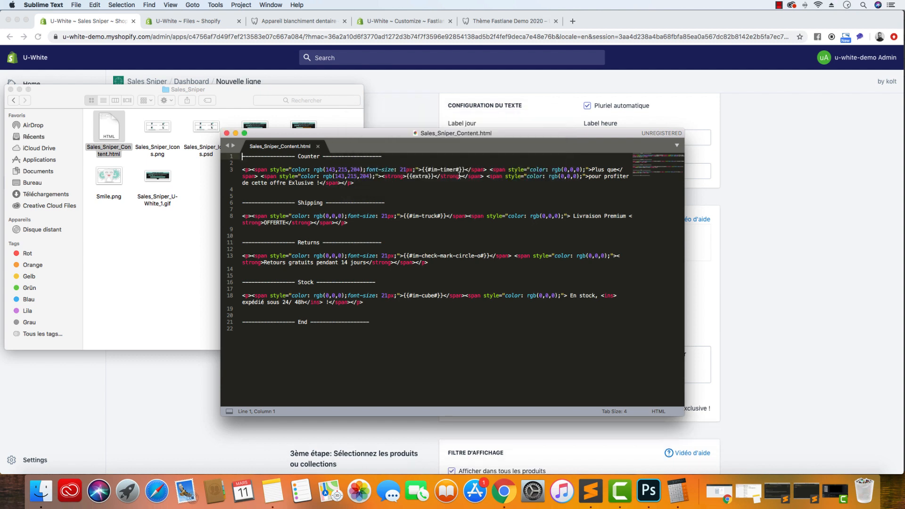
Search the store's theme editor, first Theme settings and its Colors, and the home page Sections, for an element using the turquoise accent colour
left_click(761, 187)
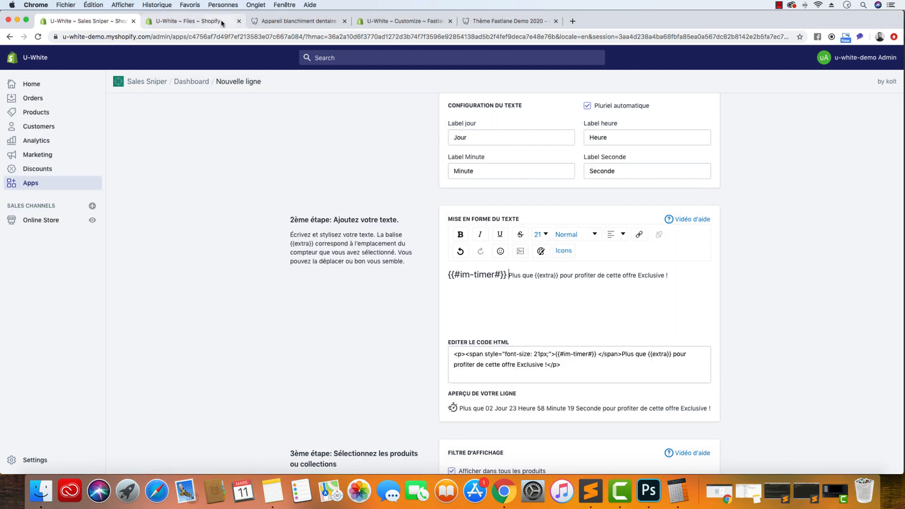
left_click(402, 20)
left_click(104, 79)
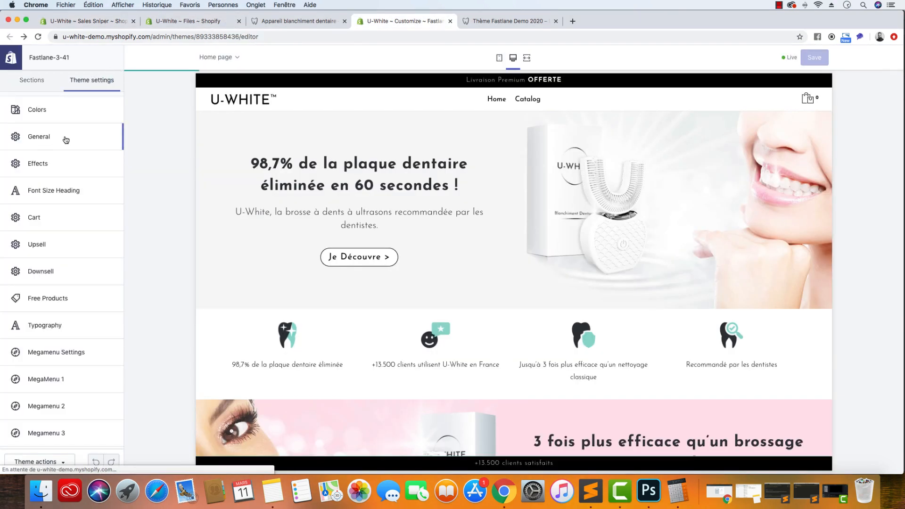
left_click(49, 112)
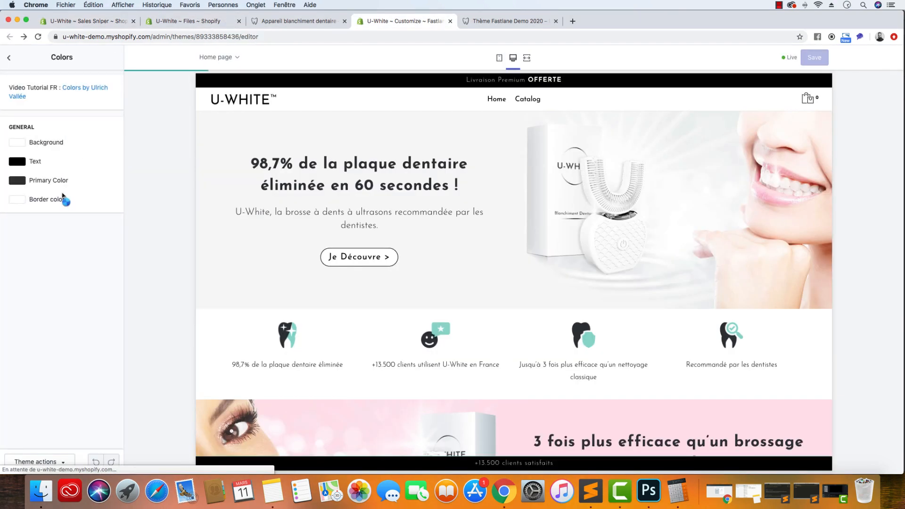
left_click(14, 62)
scroll(54, 320, "down", 10)
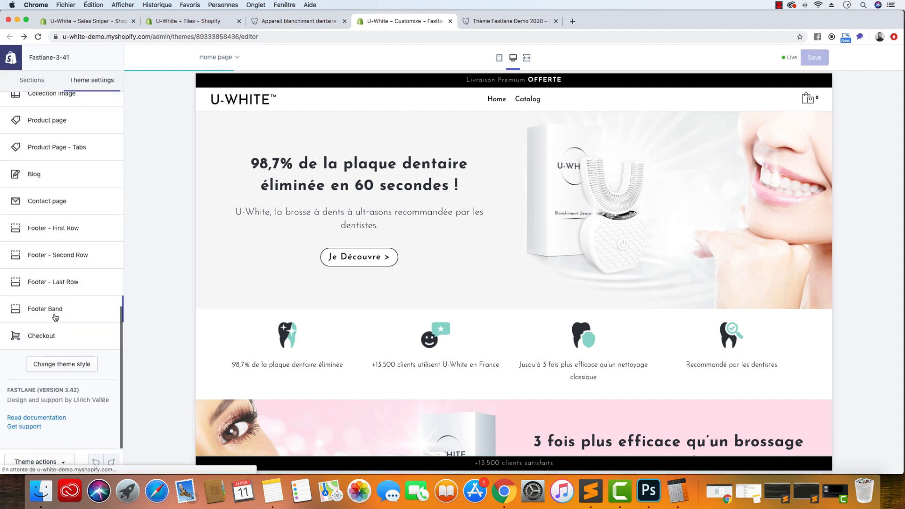
left_click(30, 79)
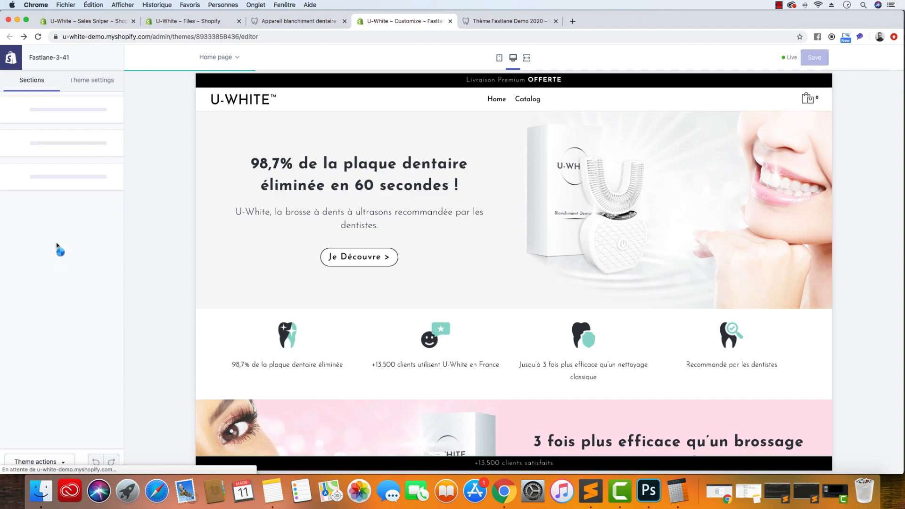
scroll(343, 259, "down", 15)
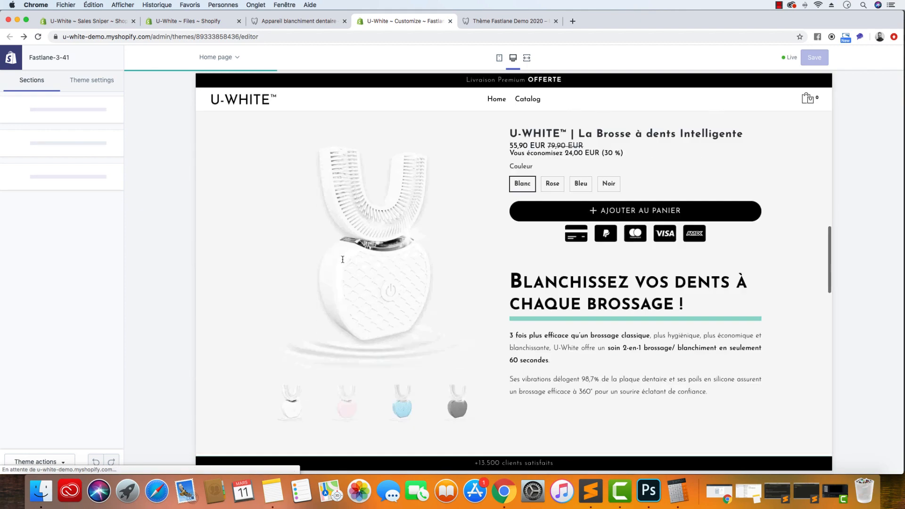
scroll(342, 259, "down", 20)
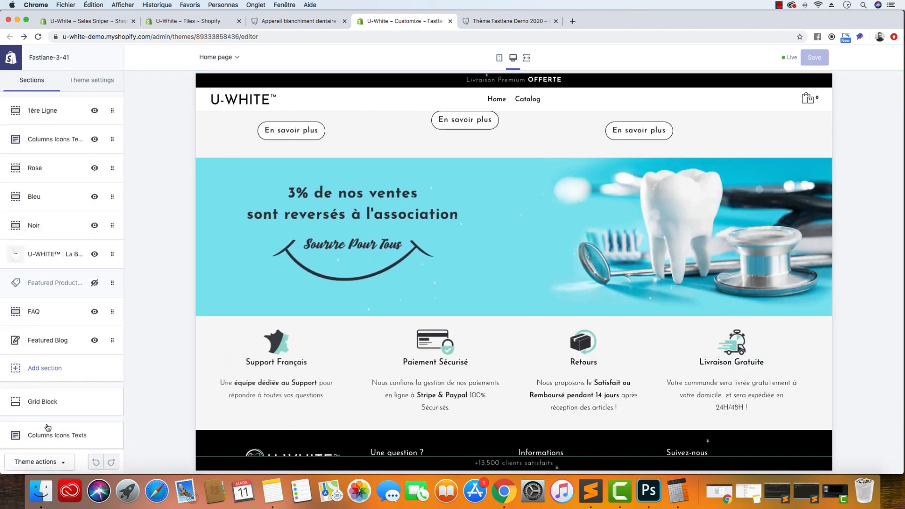
Get the turquoise hex code #8FD7CC through the Subtitle Color of the first feature in the lower Columns Icons Texts section, and restore that colour to black
left_click(47, 431)
scroll(52, 306, "down", 10)
left_click(51, 325)
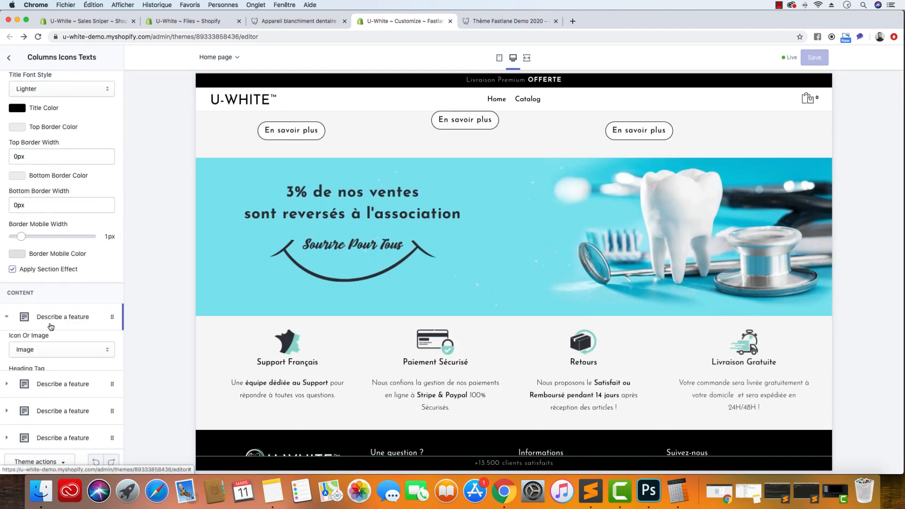
scroll(51, 325, "down", 8)
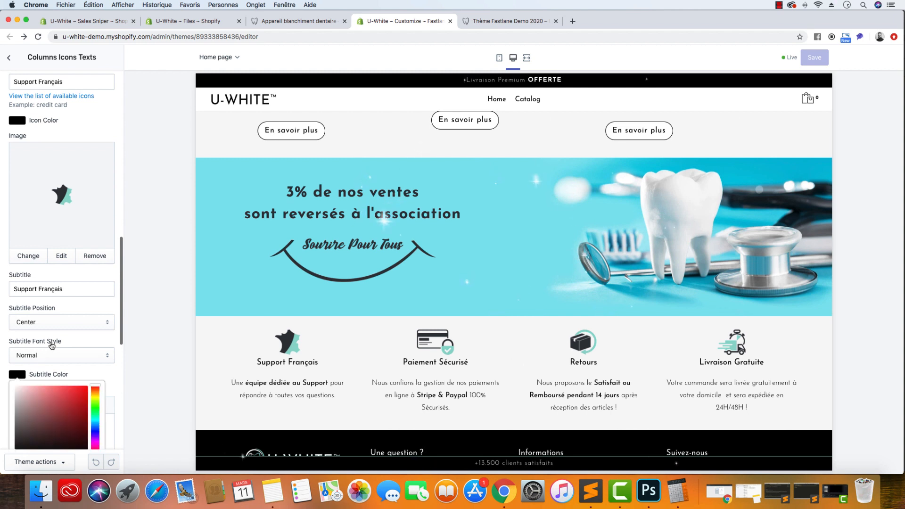
scroll(51, 346, "down", 6)
left_click(69, 202)
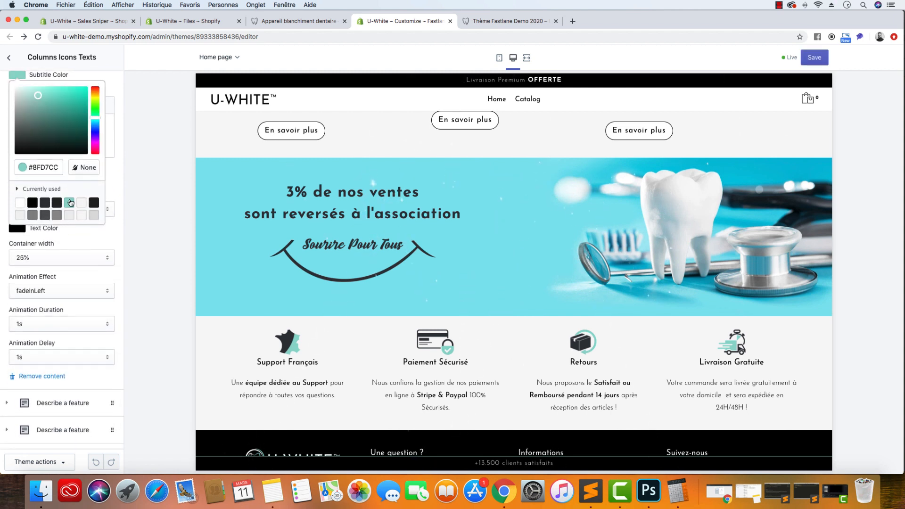
left_click(48, 167)
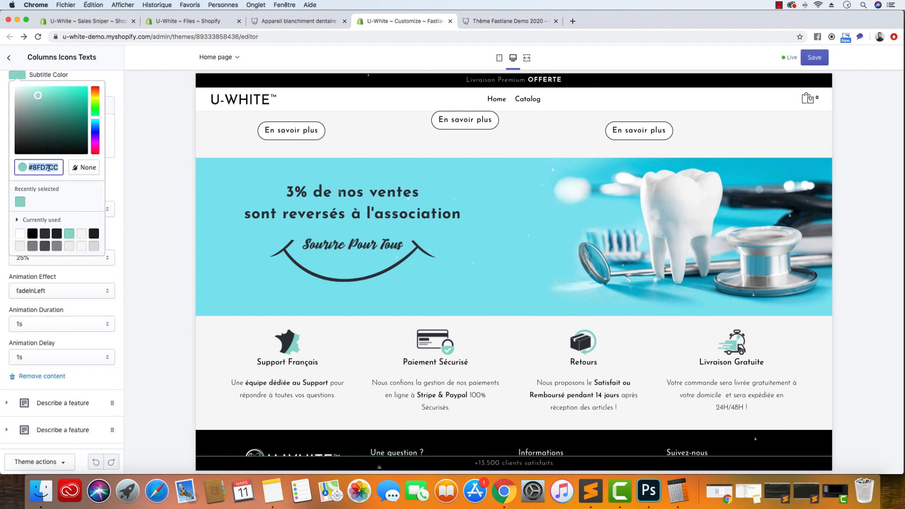
left_click_drag(59, 167, 34, 167)
type("000000")
left_click(120, 152)
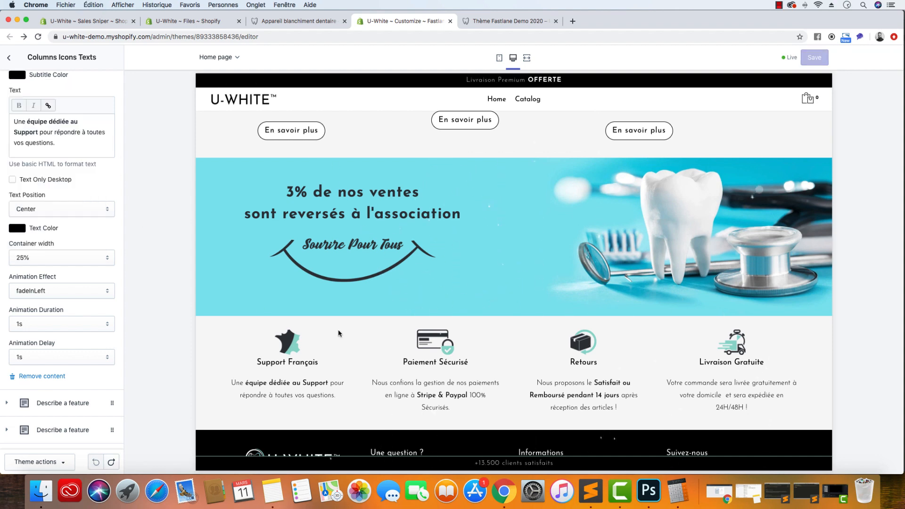
left_click(9, 59)
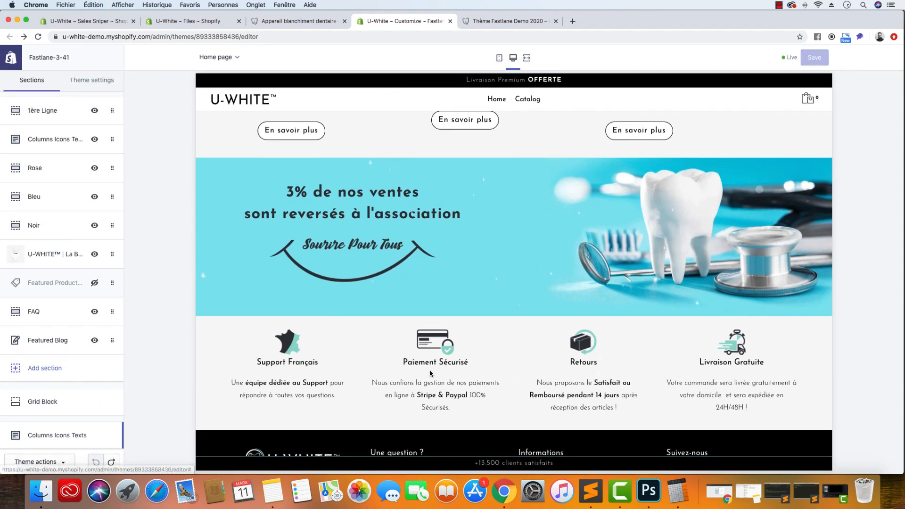
Return to the Counter line in Sales Sniper and set the {{#im-timer#}} icon tag's colour to #8fd7cc
left_click(189, 21)
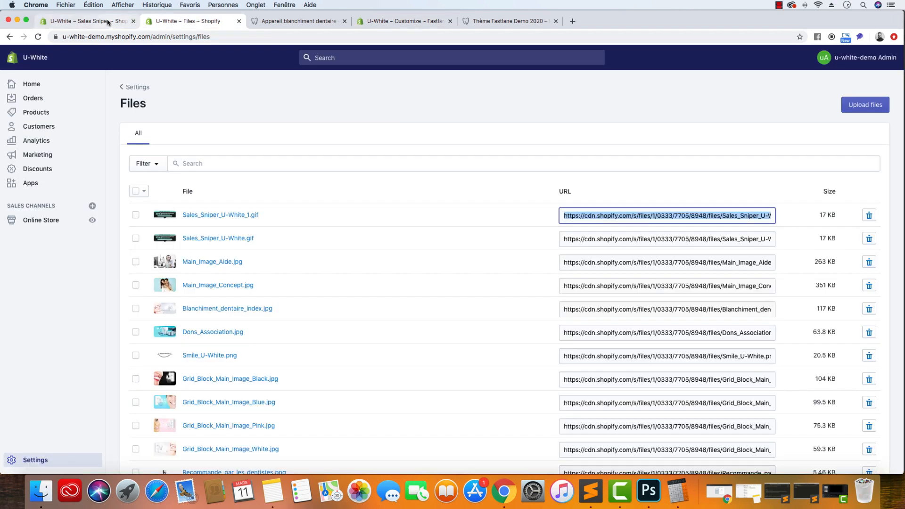
left_click(107, 21)
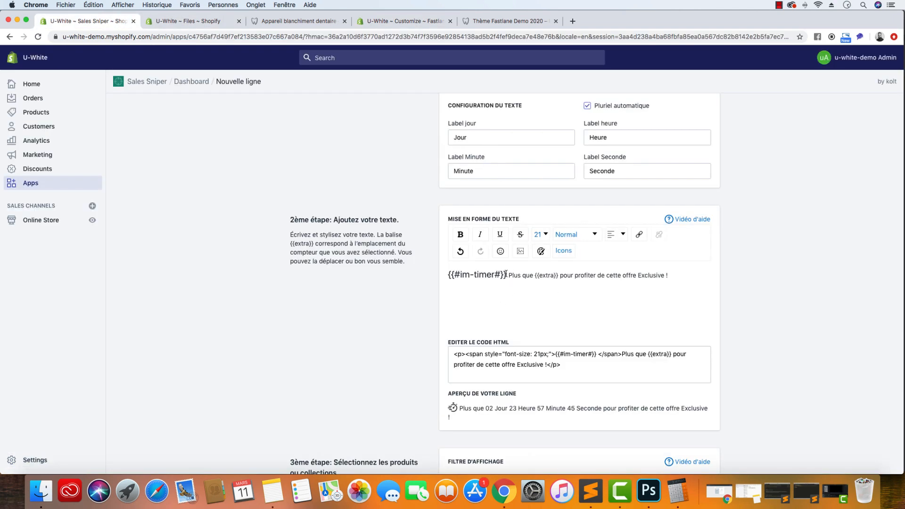
left_click_drag(505, 274, 442, 275)
left_click(541, 251)
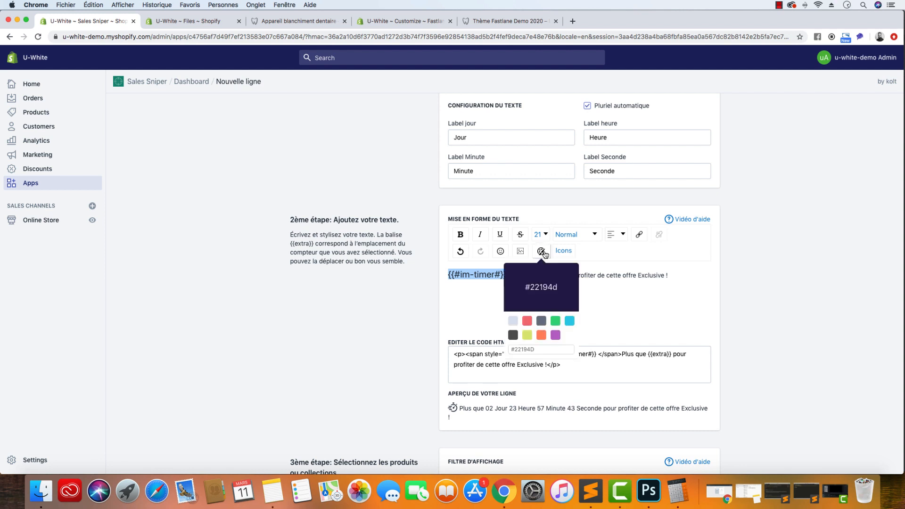
left_click_drag(535, 350, 513, 350)
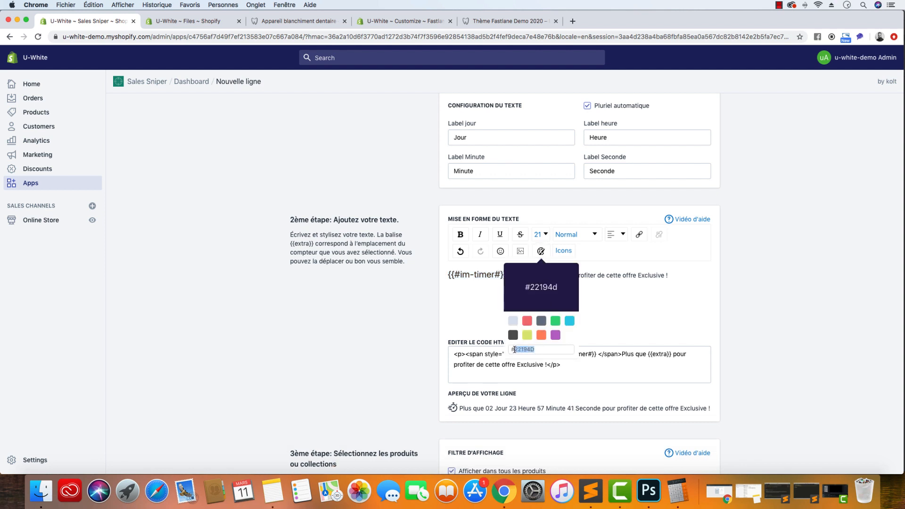
type("8fd7cc")
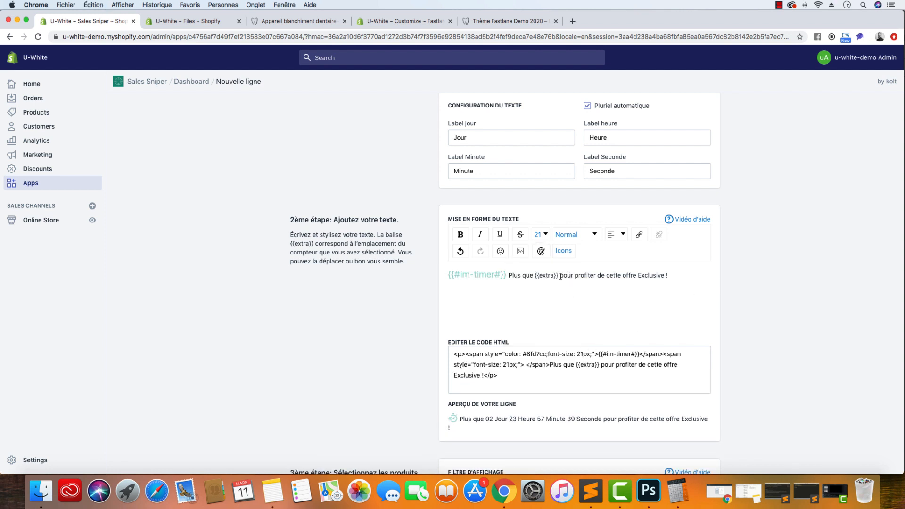
Make the {{extra}} tag in the Counter line's text bold and colour it #8fd7cc
left_click_drag(558, 276, 534, 276)
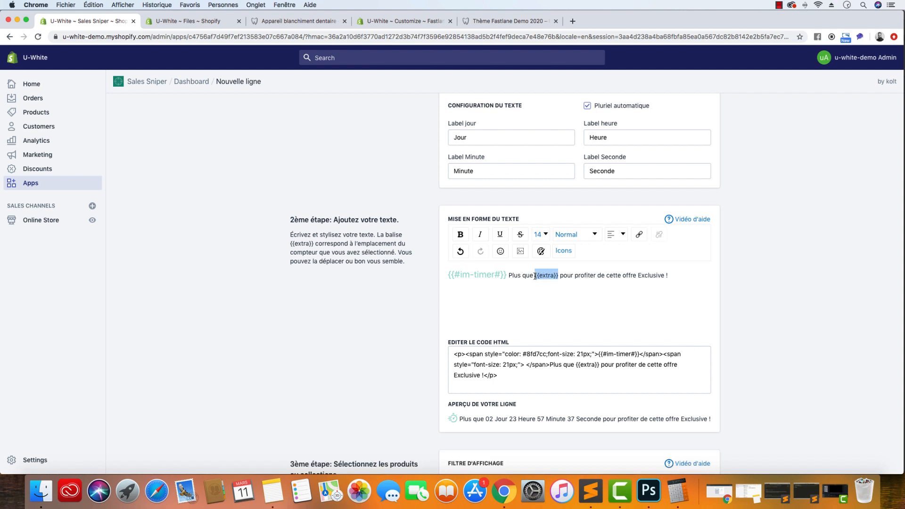
left_click(460, 234)
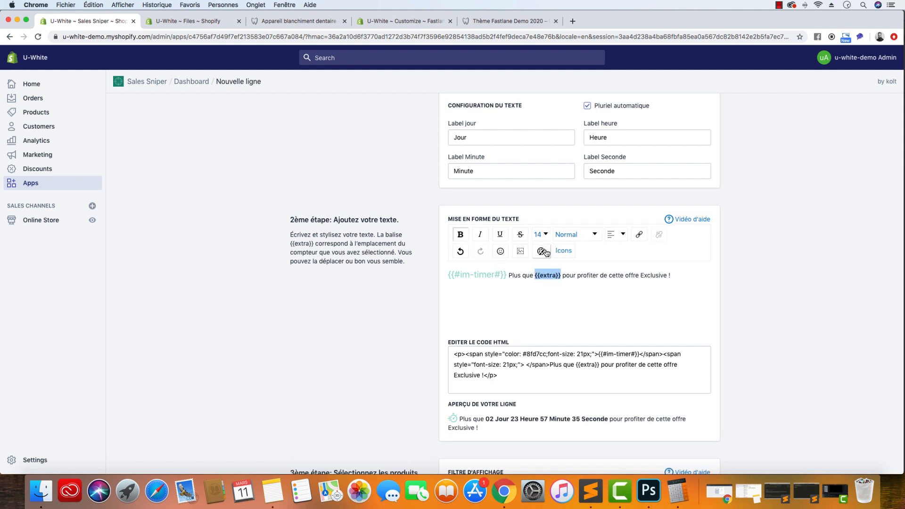
left_click(543, 252)
left_click_drag(534, 349, 521, 349)
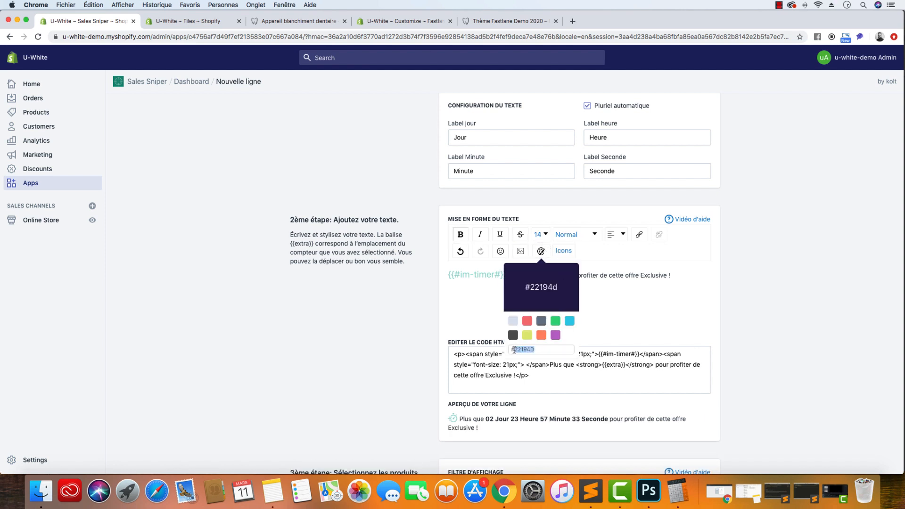
type("8fd7cc")
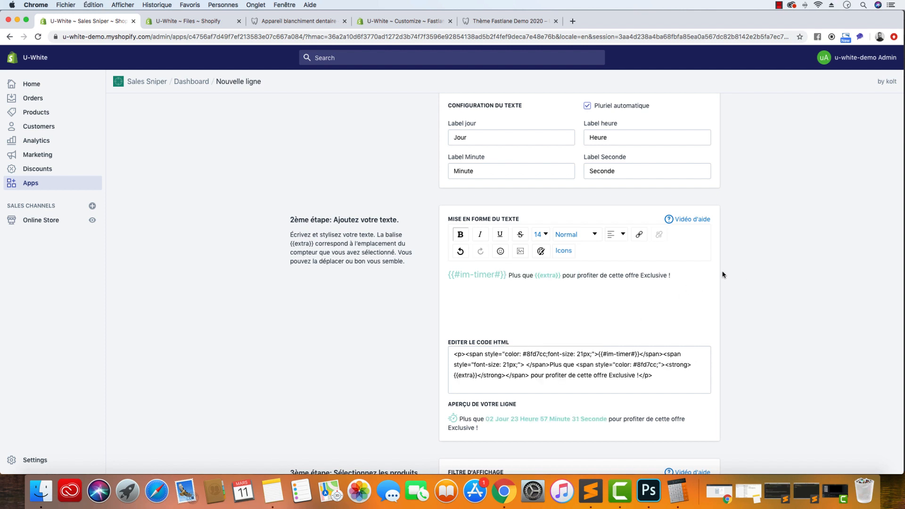
Restrict the Counter line's display to the product "U-WHITE™ | La Brosse à dents Intelligente" instead of all products, and save the line
scroll(722, 274, "up", 2)
scroll(722, 275, "down", 5)
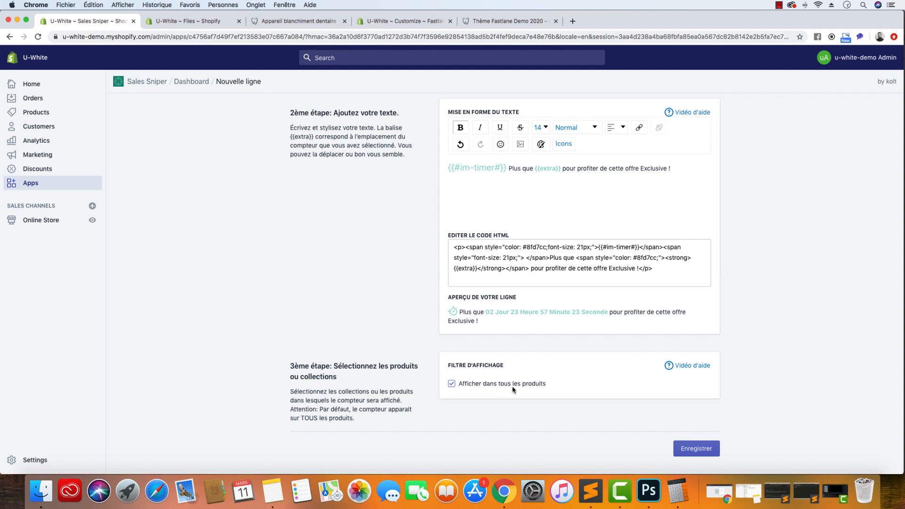
left_click(452, 384)
scroll(471, 384, "down", 2)
left_click(482, 384)
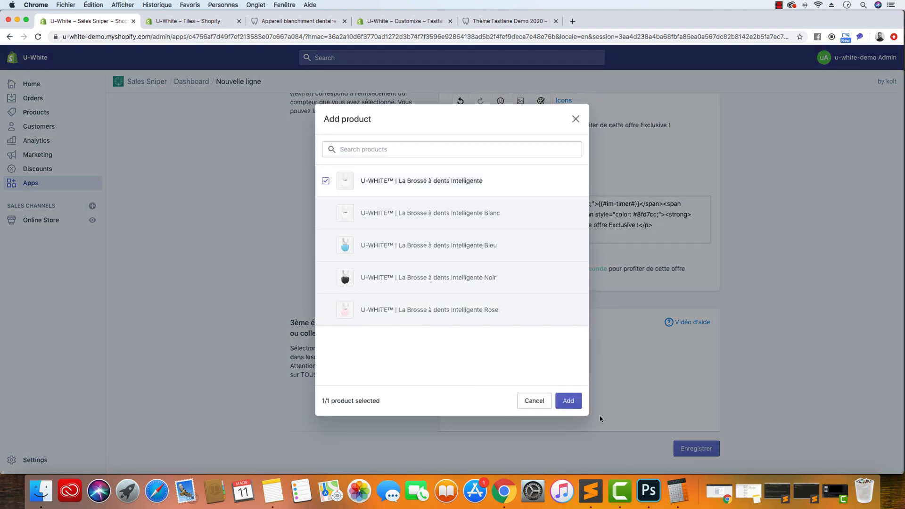
left_click(569, 401)
left_click(706, 466)
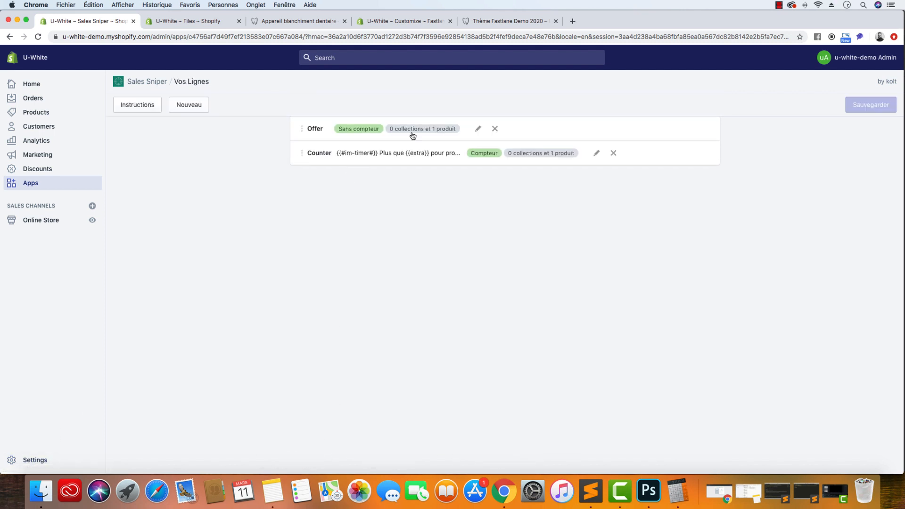
Reopen the Counter line for editing and copy the Counter code block from Sales_Sniper_Content.html in Sublime Text
left_click(596, 153)
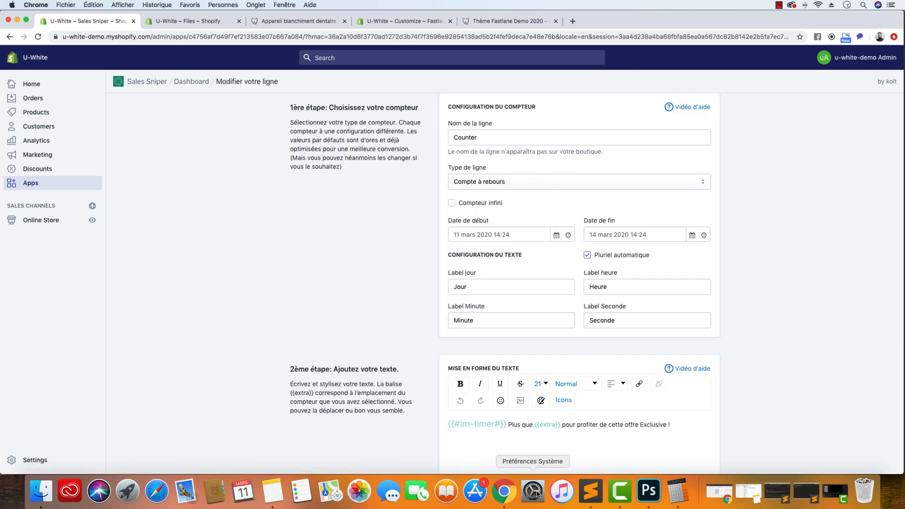
left_click(591, 490)
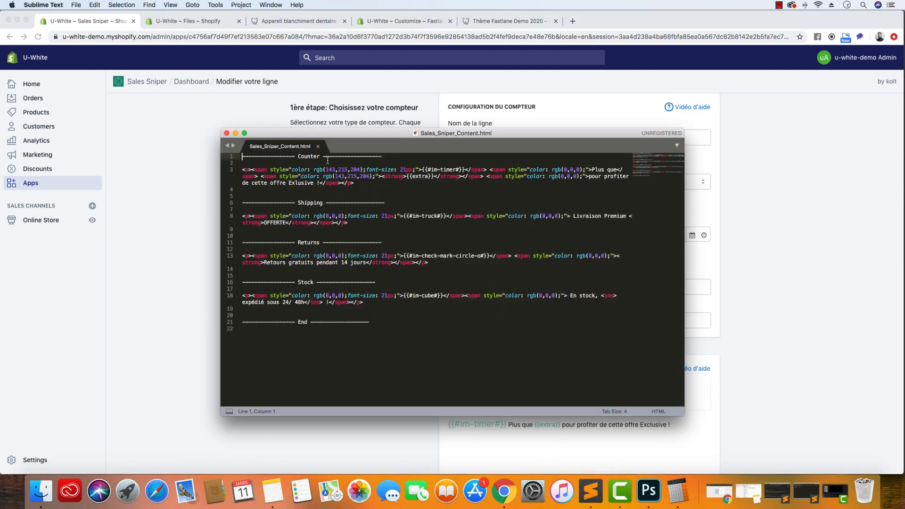
left_click_drag(354, 183, 241, 169)
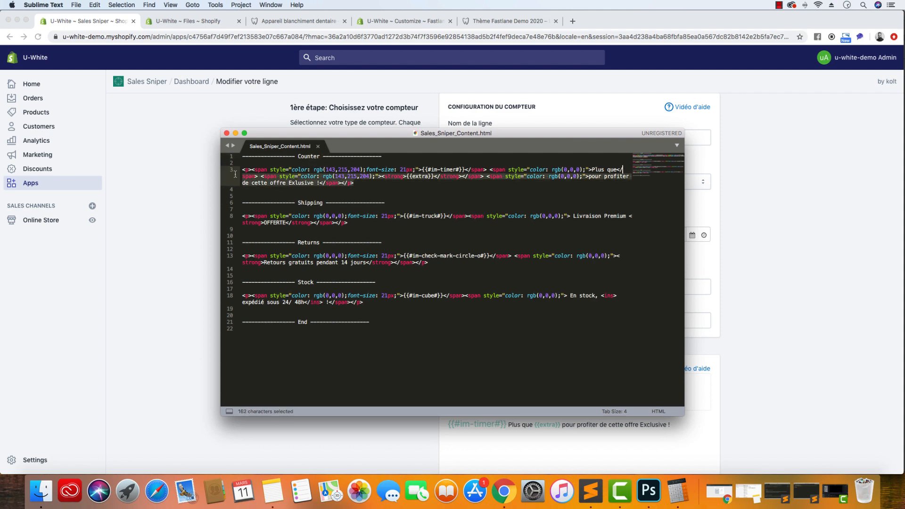
right_click(264, 178)
left_click(283, 193)
left_click(141, 191)
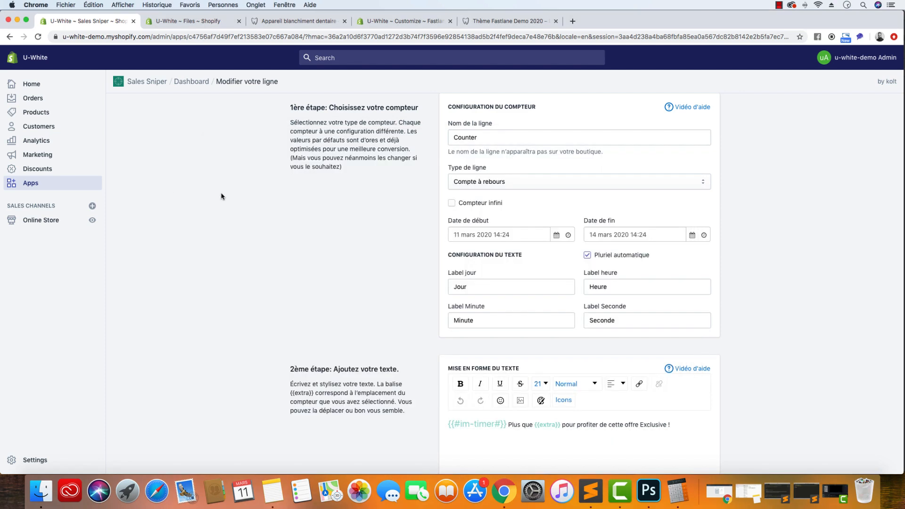
Replace the Counter line's entire HTML code with the copied Counter code block
scroll(561, 358, "down", 5)
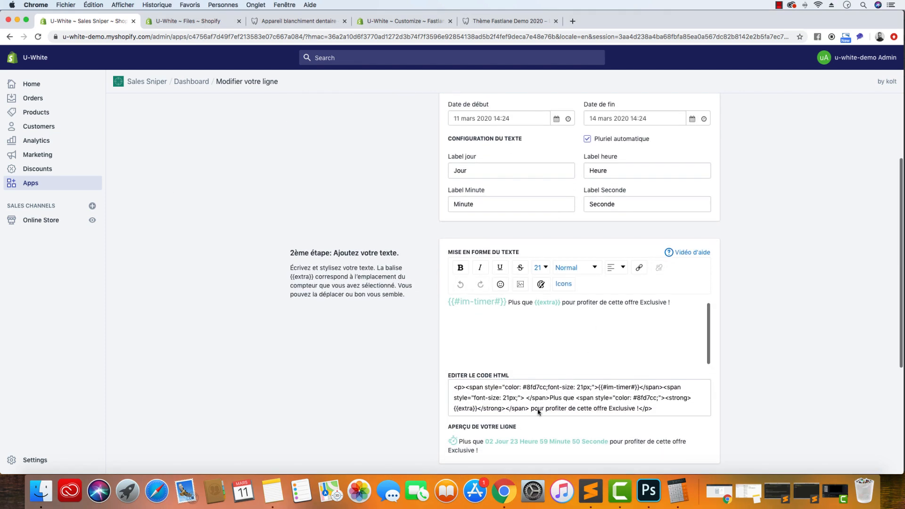
scroll(503, 433, "down", 4)
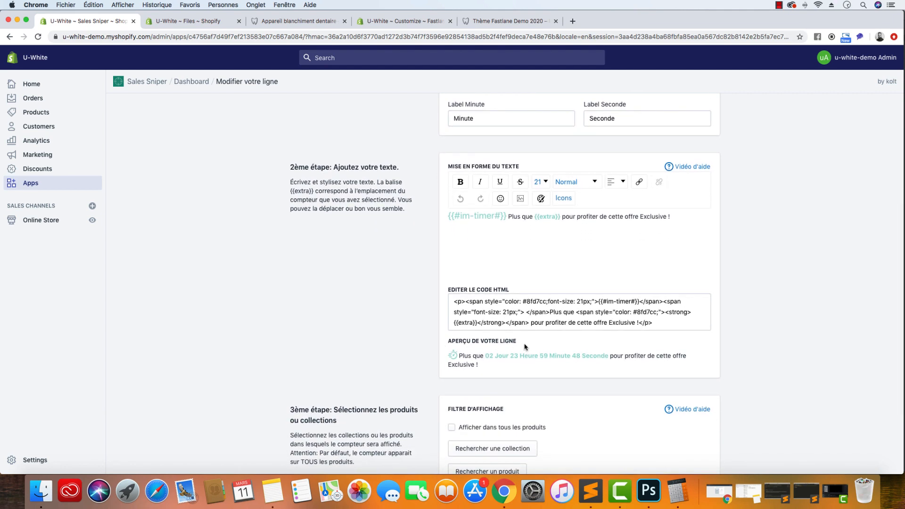
left_click_drag(695, 318, 434, 292)
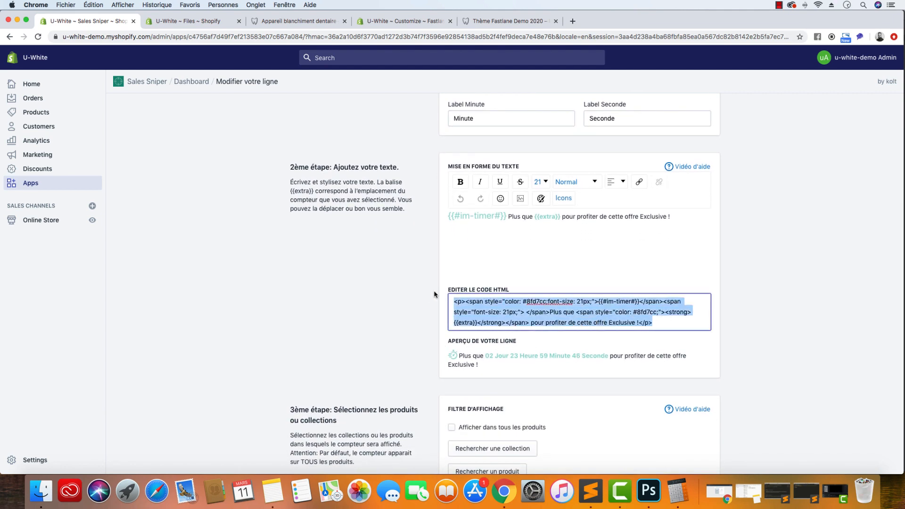
key("BackSpace")
key("super+v")
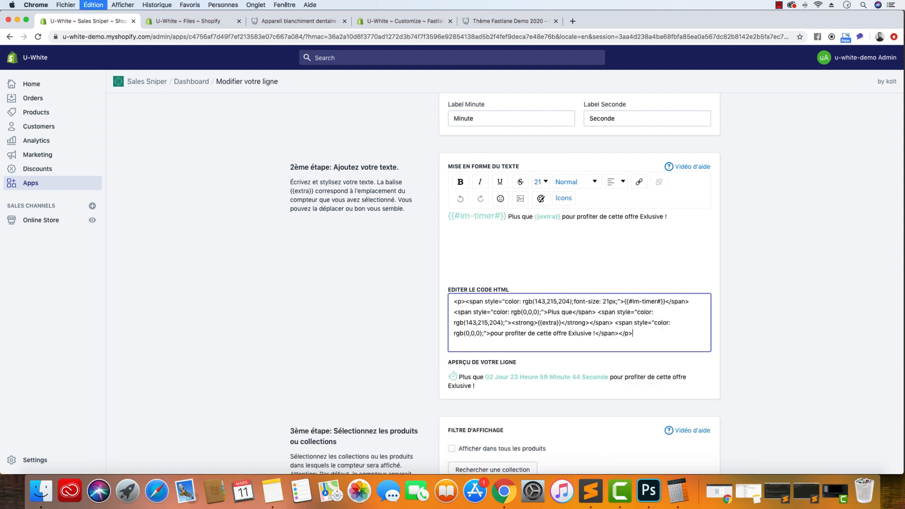
left_click(523, 292)
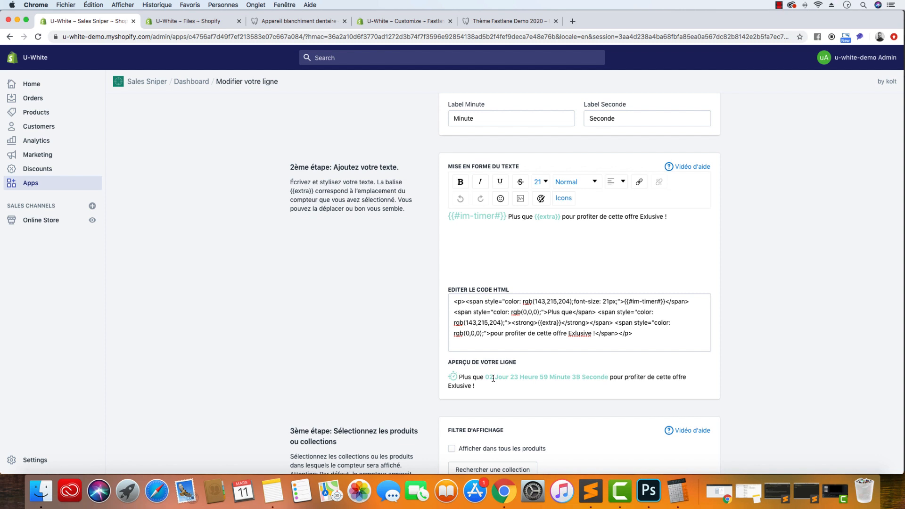
Save the Counter line with its replaced HTML code
left_click_drag(562, 216, 535, 217)
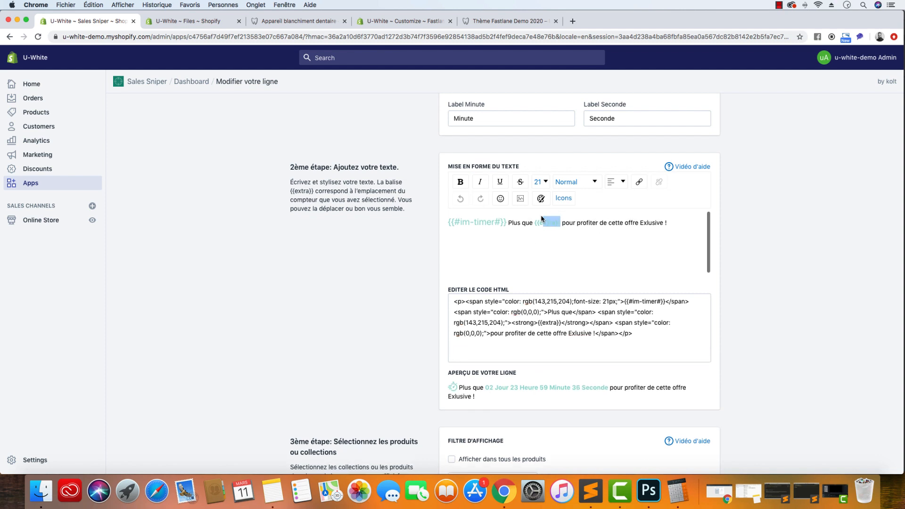
left_click(745, 231)
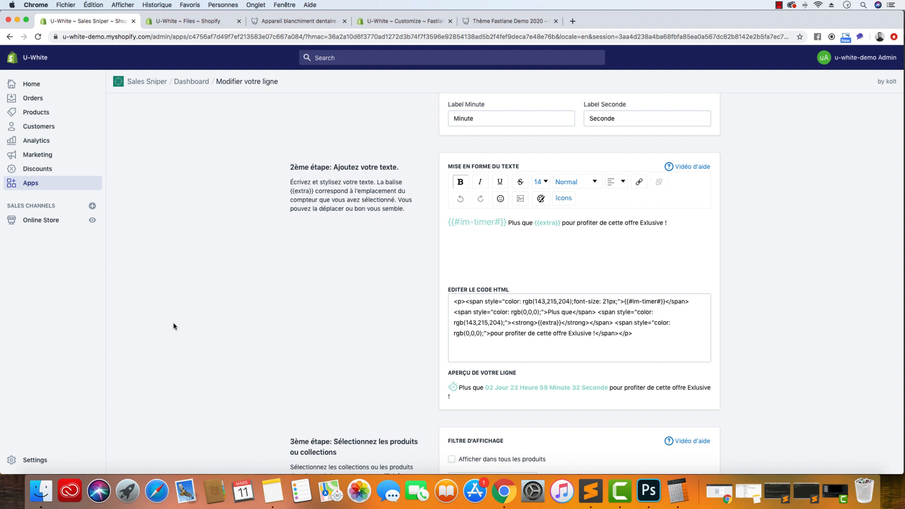
left_click(41, 491)
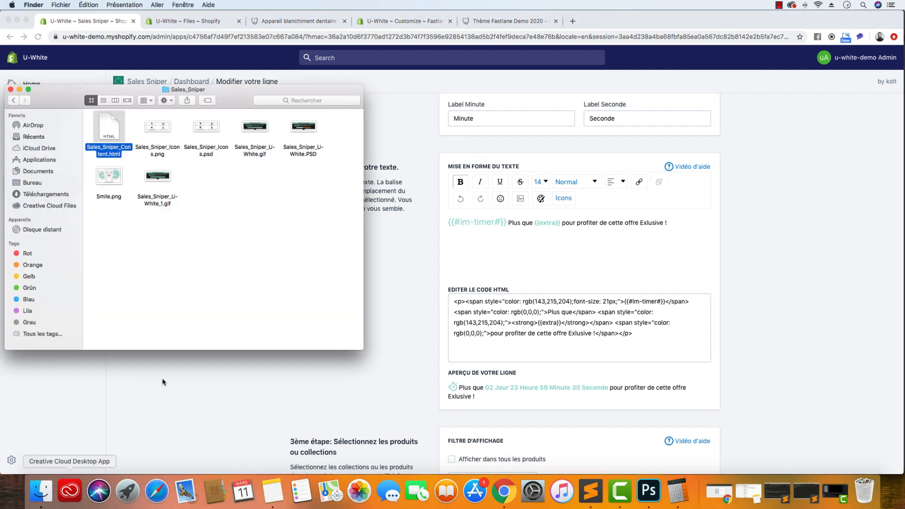
left_click(214, 416)
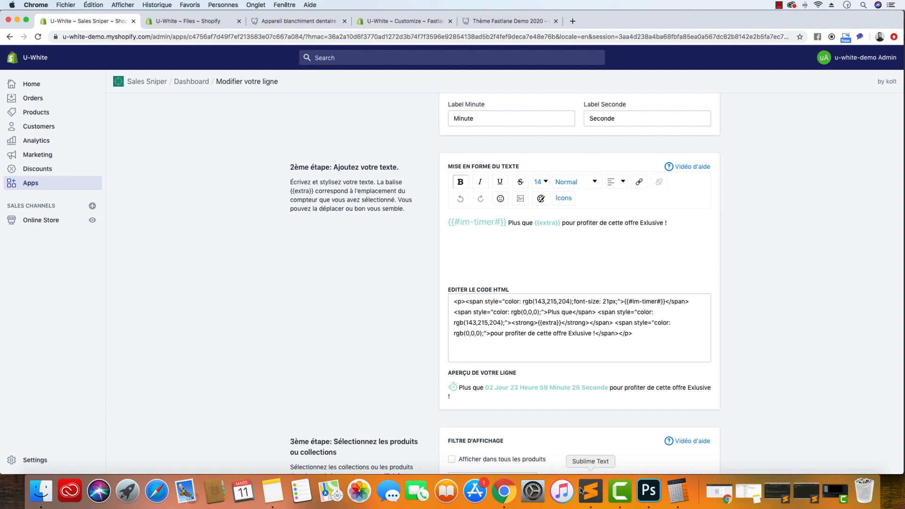
scroll(750, 314, "down", 3)
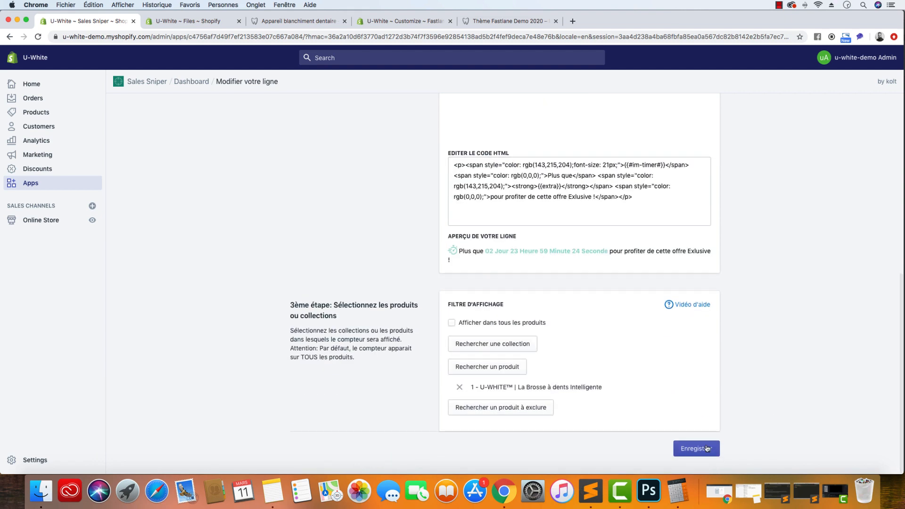
left_click(705, 447)
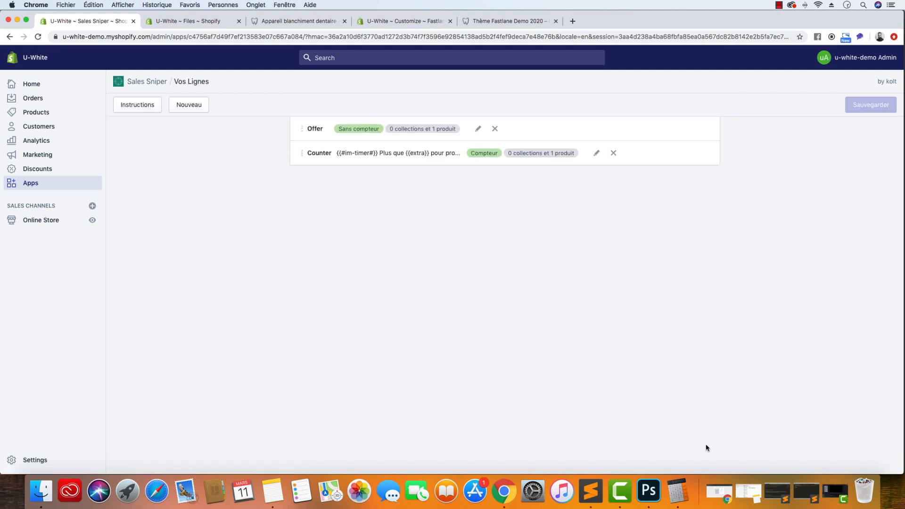
Start a new line, check the reassurance lines on uwhite.fr, and copy the Shipping code block from Sales_Sniper_Content.html in Sublime Text
left_click(194, 104)
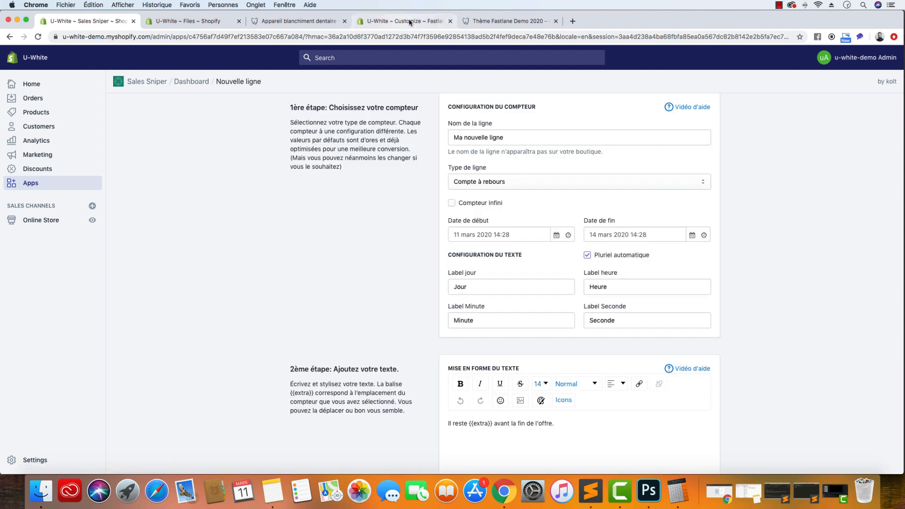
left_click(490, 26)
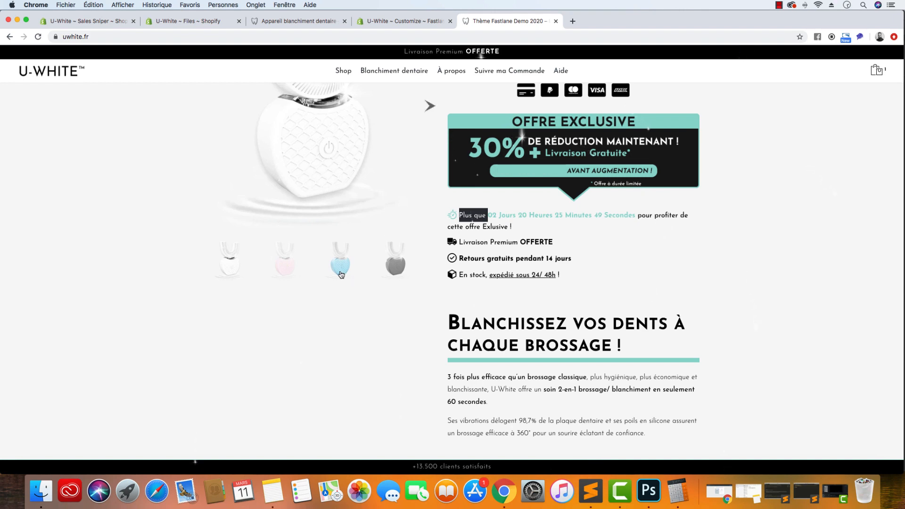
scroll(247, 295, "down", 2)
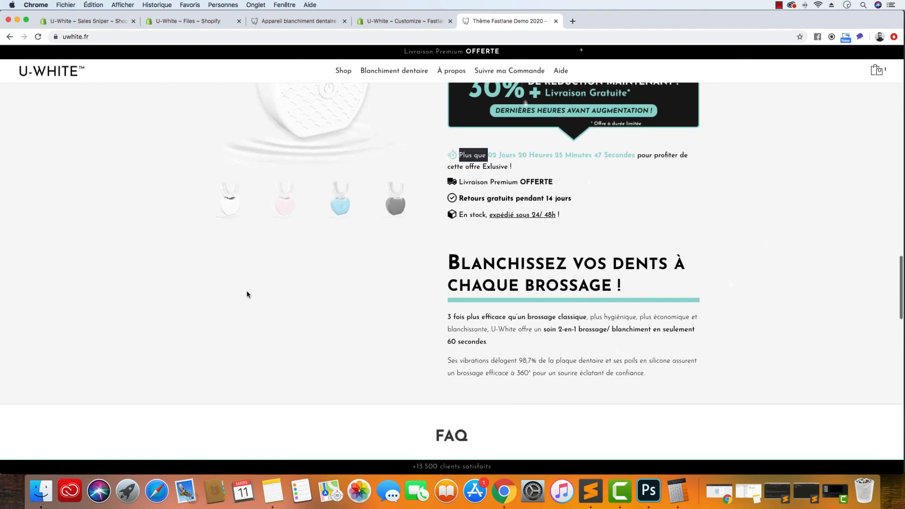
scroll(247, 294, "up", 5)
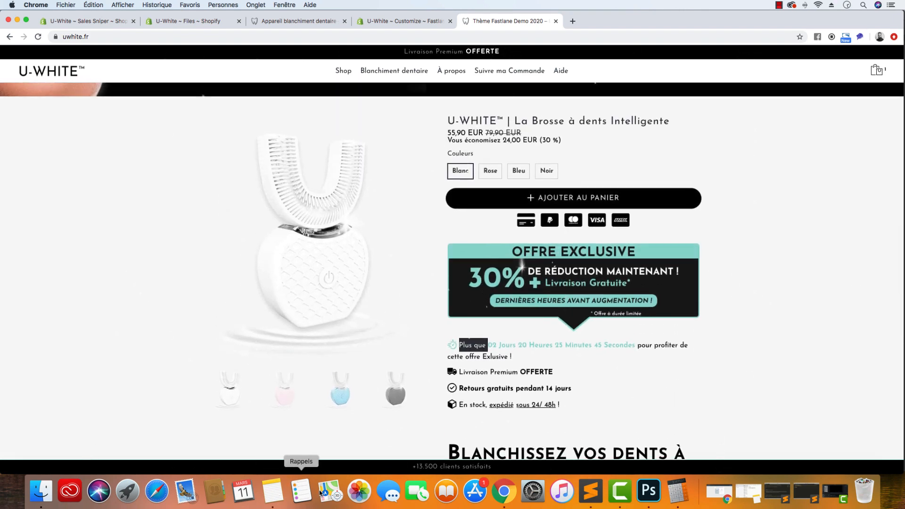
left_click(591, 490)
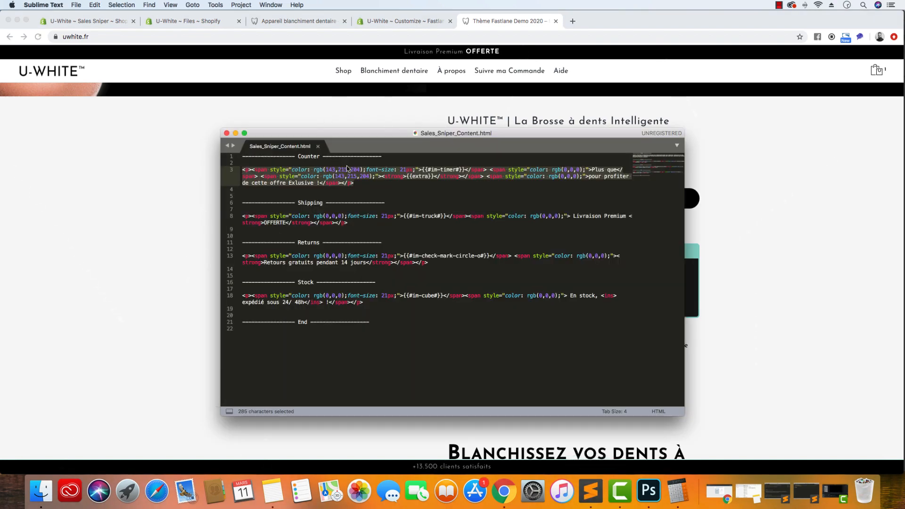
left_click_drag(354, 226, 234, 218)
key("super+c")
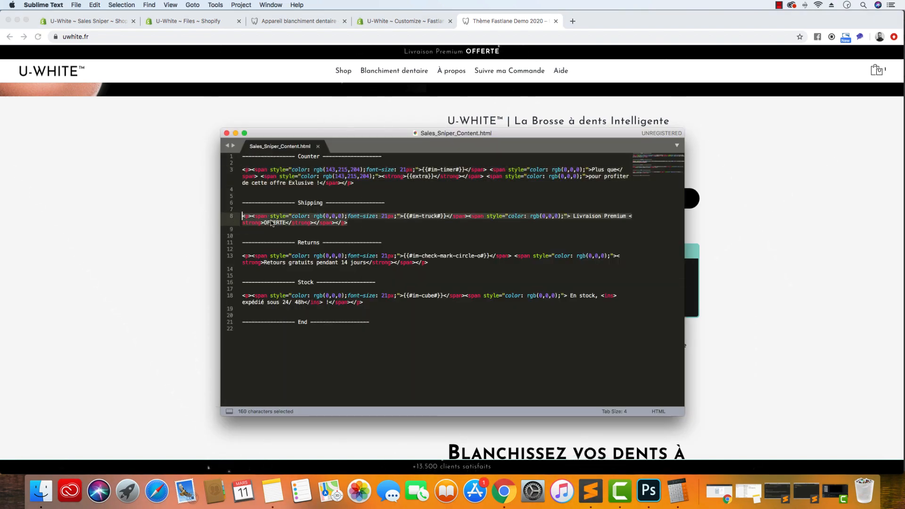
Back in the new Sales Sniper line in Chrome, name it "Shipping" and set its type to Sans Compteur
left_click(185, 22)
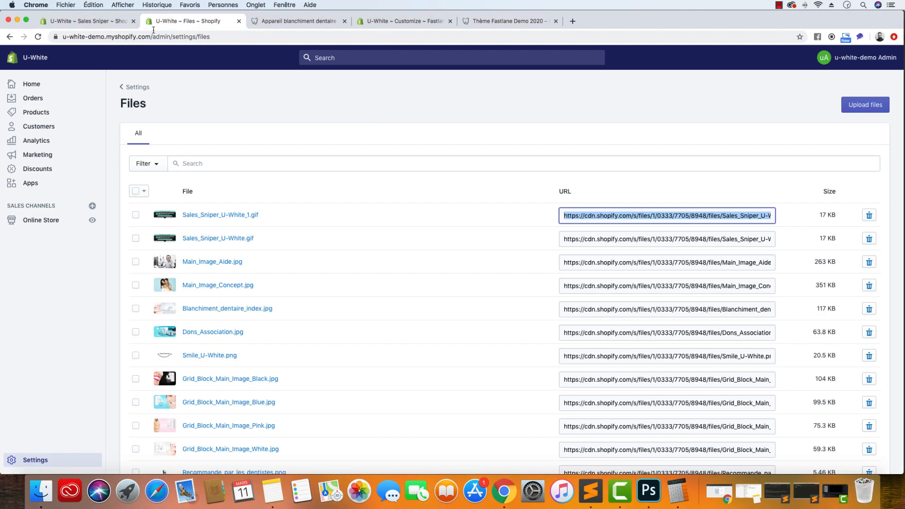
left_click(85, 24)
left_click_drag(519, 143, 416, 139)
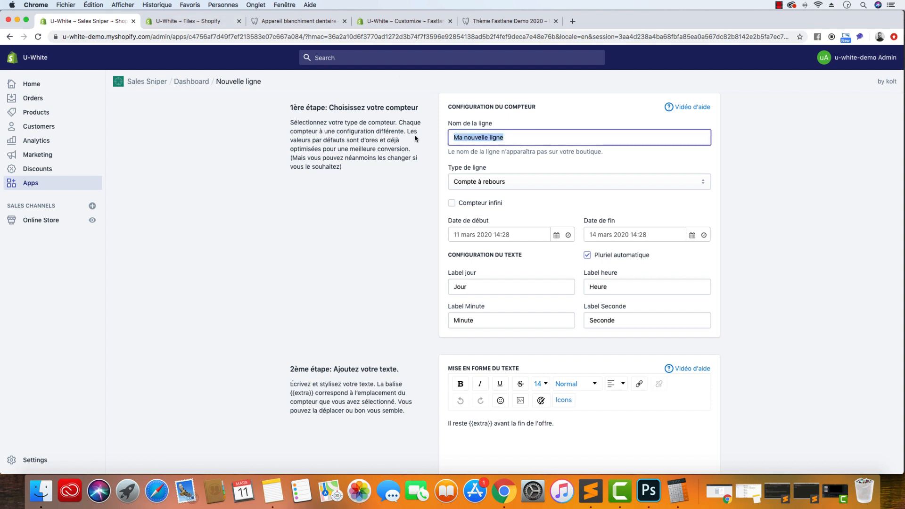
type("Shipping")
left_click(542, 181)
left_click(503, 156)
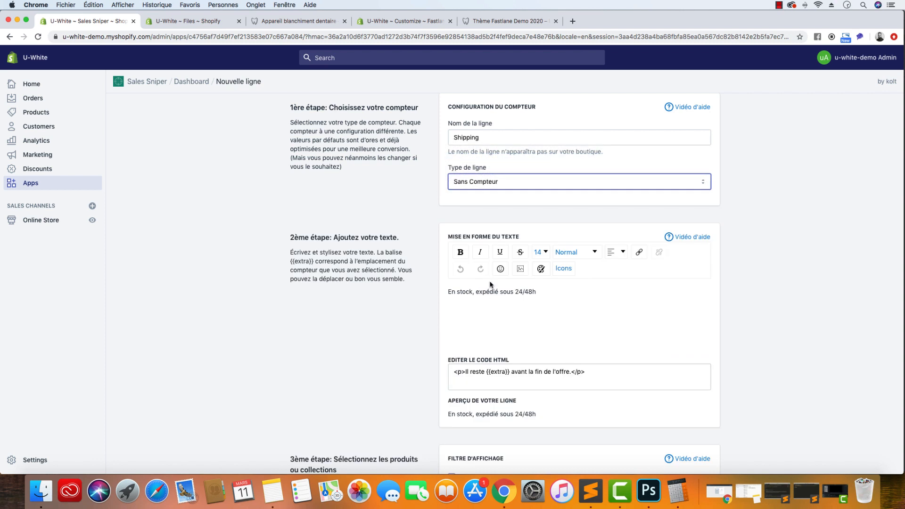
Replace the Shipping line's entire HTML code with the copied Shipping code block
left_click_drag(546, 291, 363, 292)
left_click_drag(569, 377, 373, 358)
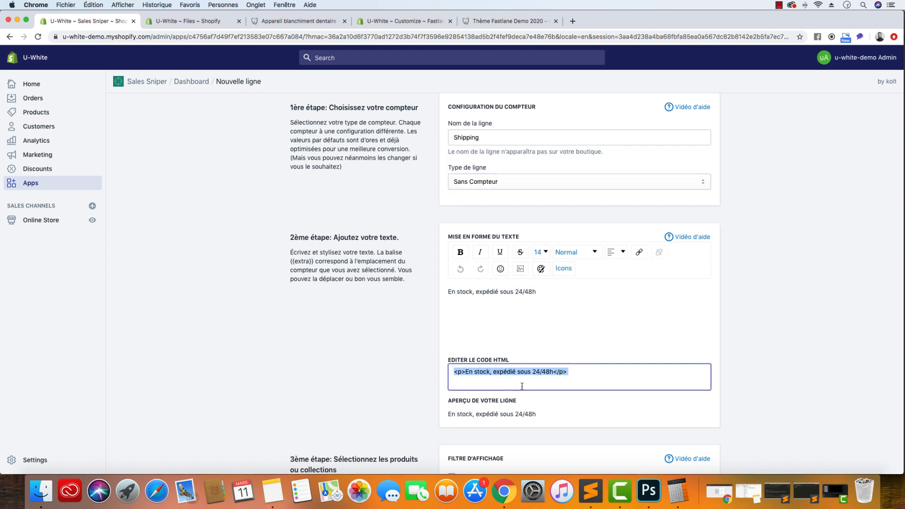
key("super+v")
left_click(812, 360)
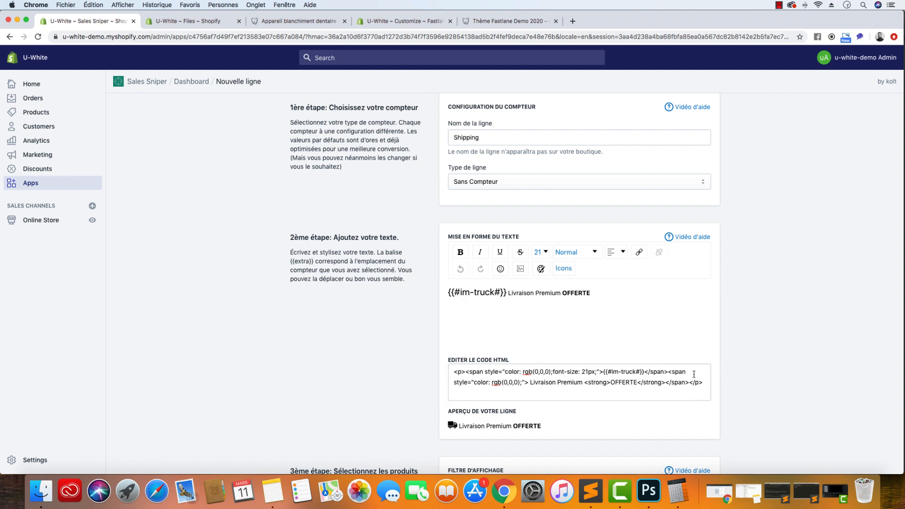
Restrict the Shipping line's display to the product "U-WHITE™ | La Brosse à dents Intelligente" instead of all products, and save the line
scroll(694, 374, "down", 5)
left_click(451, 384)
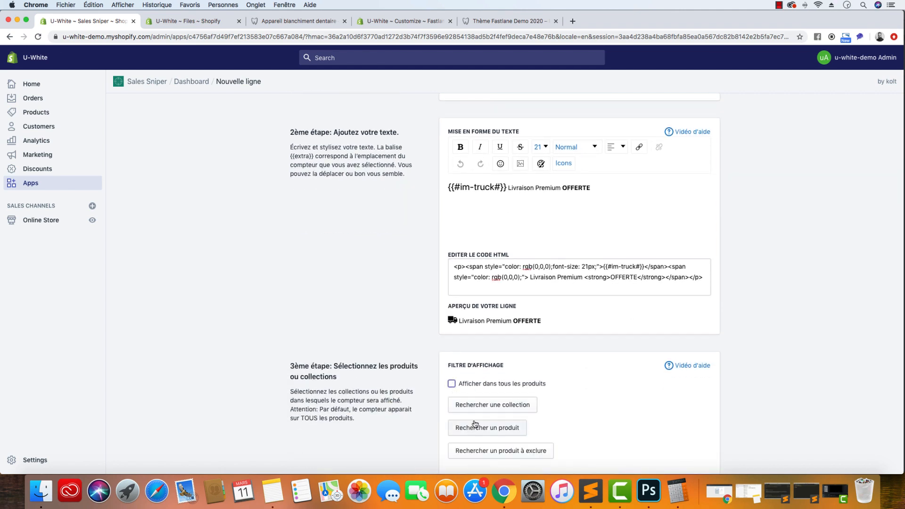
left_click(475, 426)
left_click(394, 180)
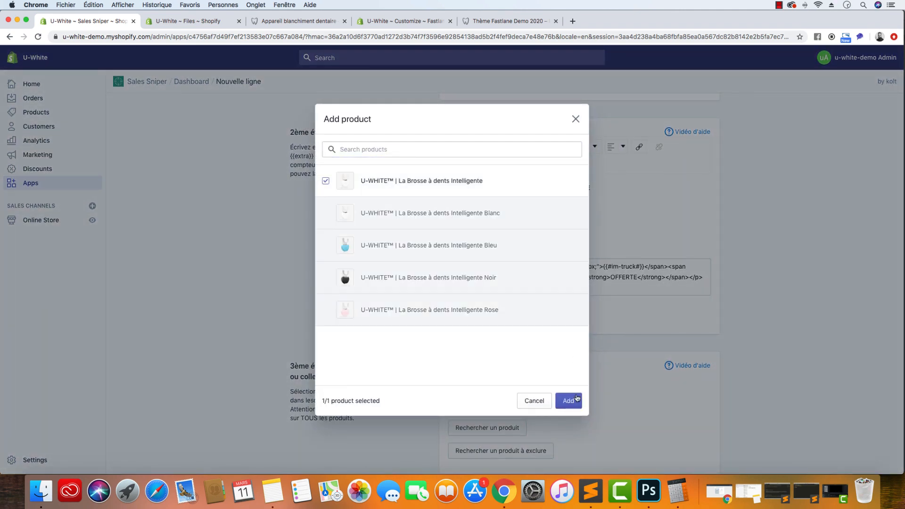
left_click(568, 400)
scroll(736, 379, "down", 3)
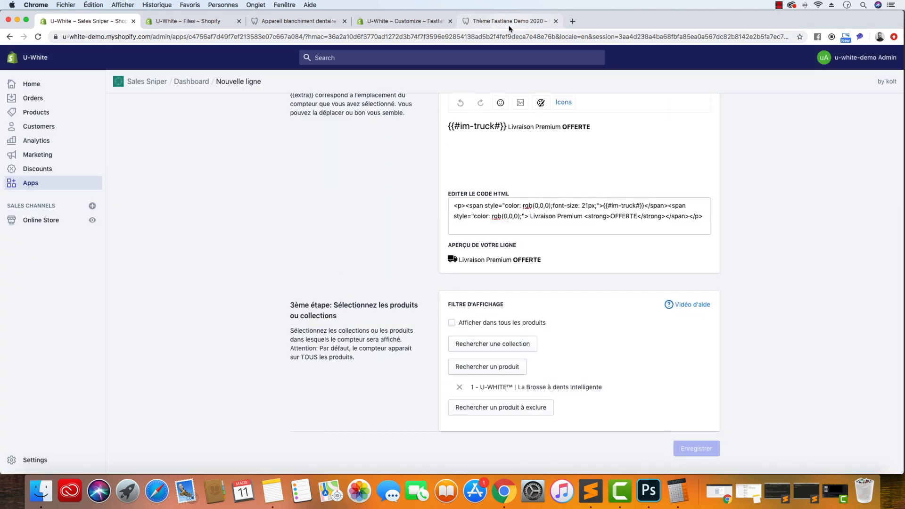
Copy the Returns code block from Sales_Sniper_Content.html in Sublime Text and return to the Sales Sniper line list in Chrome
left_click(590, 491)
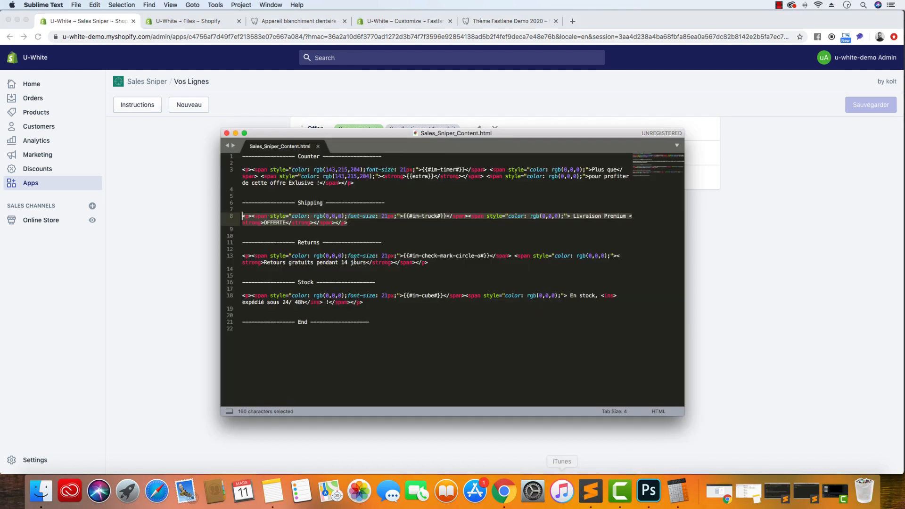
left_click_drag(428, 262, 237, 254)
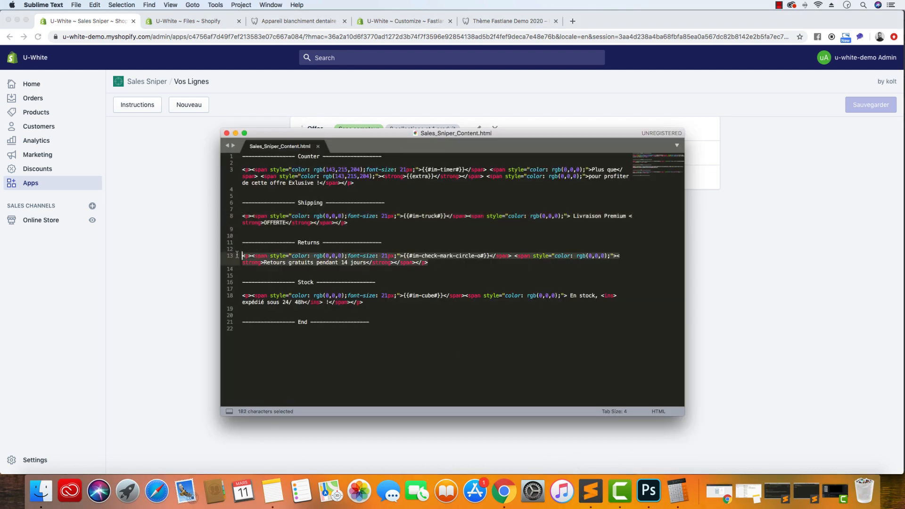
key("super+c")
left_click(178, 235)
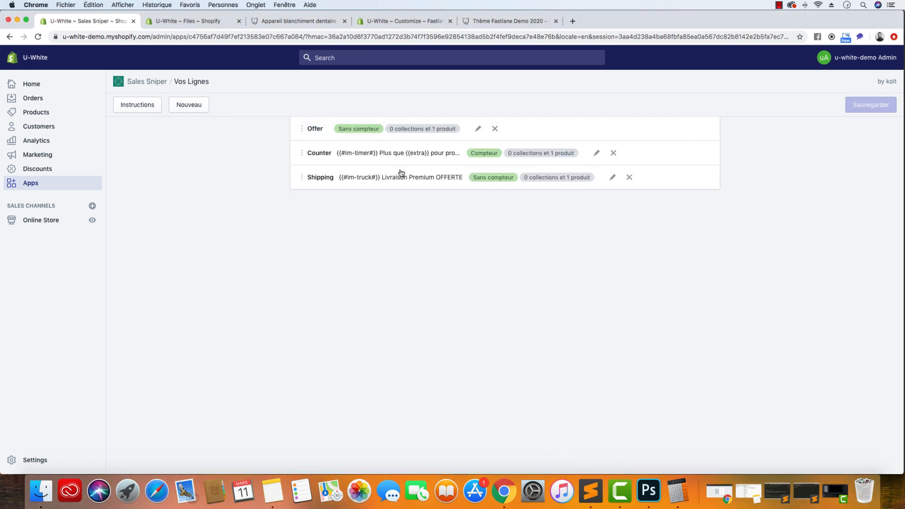
Create a new line named "Returns" with the type Sans Compteur
left_click(185, 110)
left_click_drag(513, 138, 410, 138)
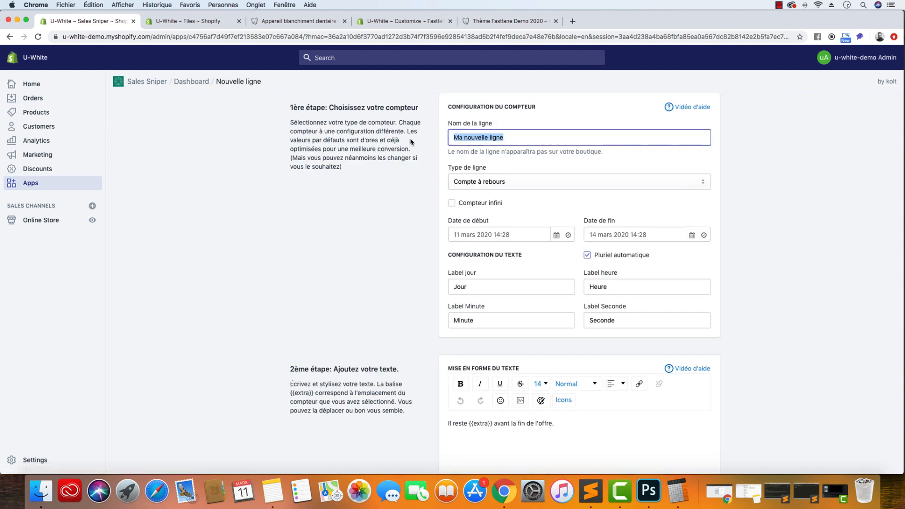
type("Retunrs")
key("BackSpace")
left_click(490, 181)
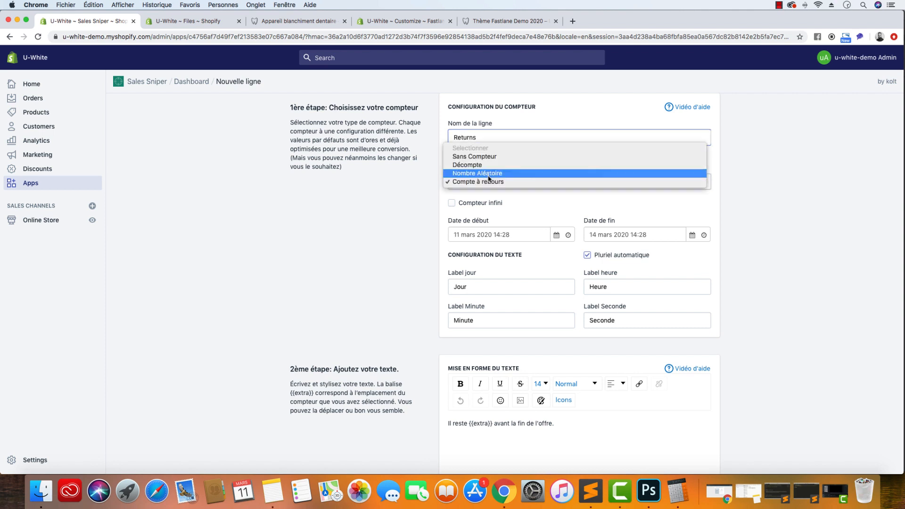
left_click(485, 151)
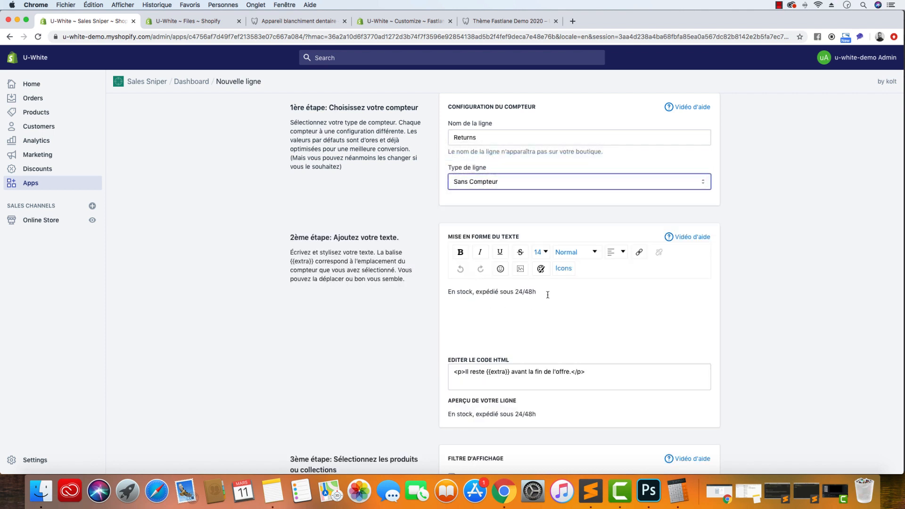
Replace the Returns line's entire HTML code with the copied Returns code block
left_click(596, 366)
left_click_drag(644, 372, 363, 366)
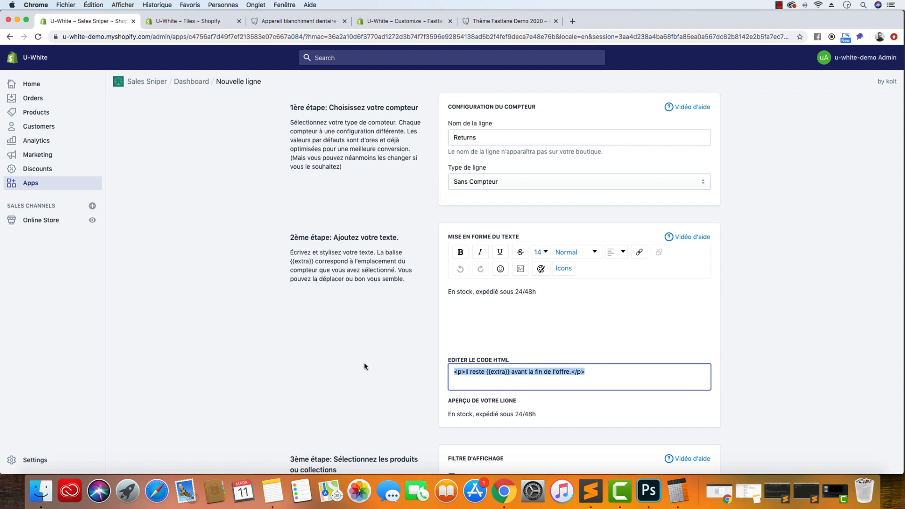
key("super+v")
Restrict the Returns line's display to the product "U-WHITE™ | La Brosse à dents Intelligente" instead of all products, and save the line
scroll(388, 353, "down", 5)
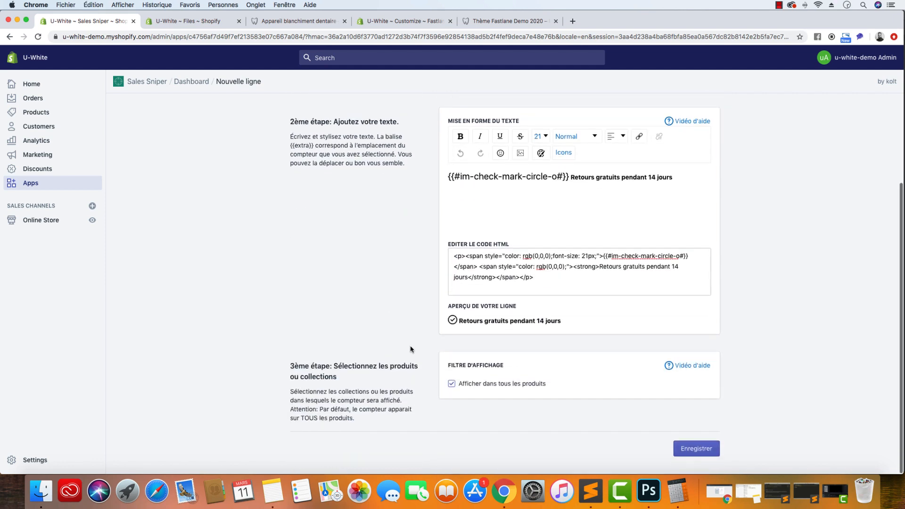
left_click(451, 383)
scroll(471, 383, "down", 2)
left_click(483, 382)
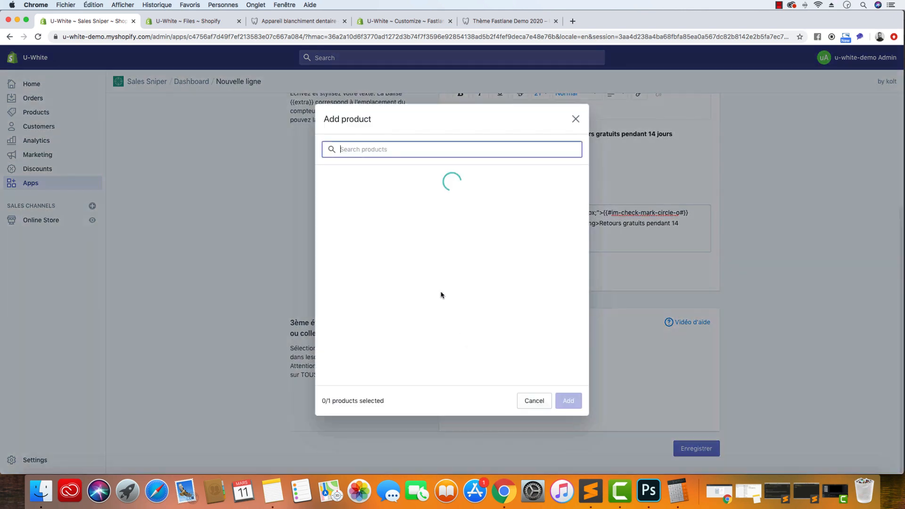
left_click(426, 182)
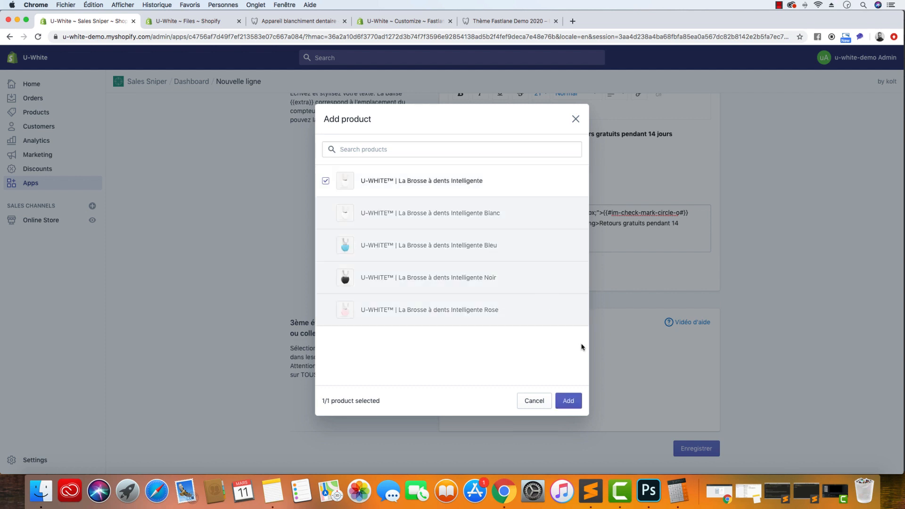
left_click(581, 402)
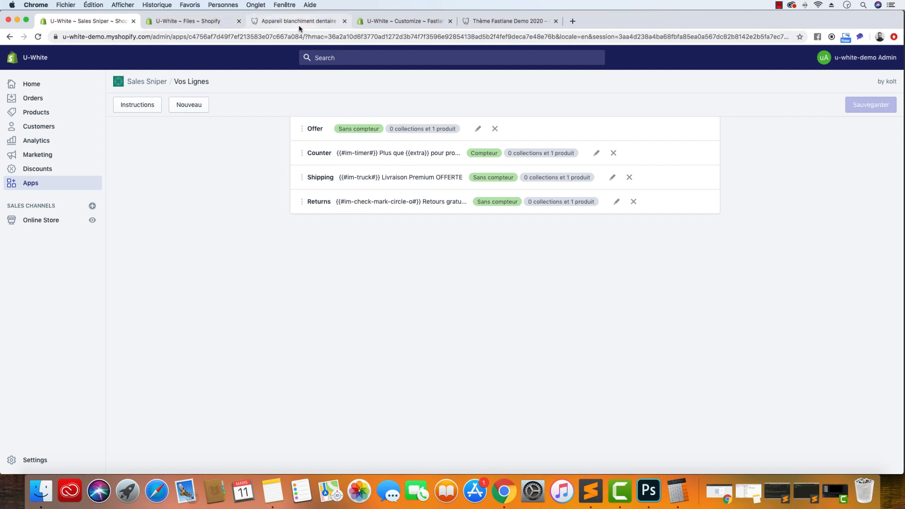
Copy the Stock code block from Sales_Sniper_Content.html in Sublime Text and return to the Sales Sniper line list in Chrome
left_click(584, 500)
left_click_drag(393, 302, 241, 295)
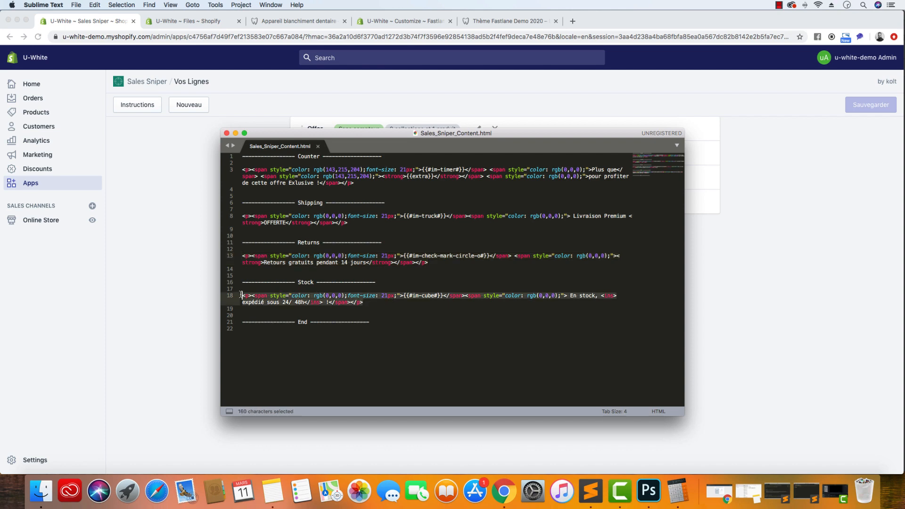
key("super+c")
key("super+Tab")
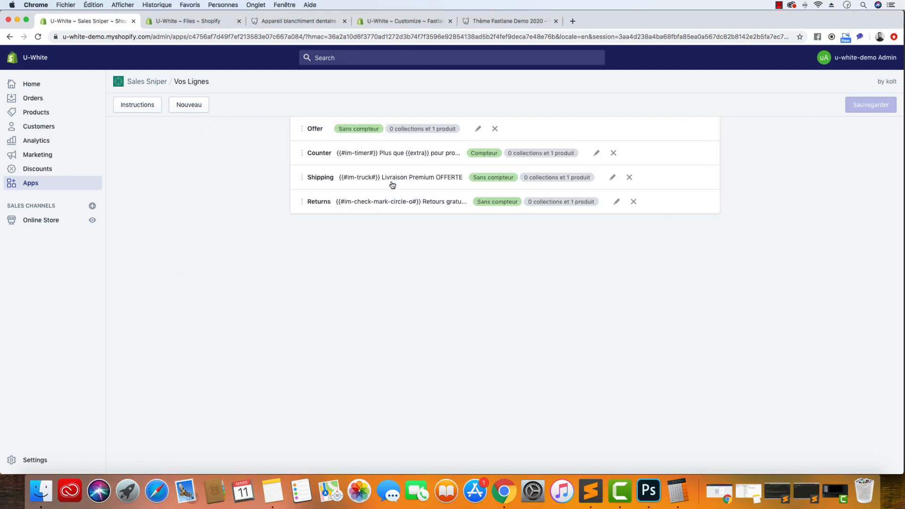
Create a new line named "Stock" with the type Sans Compteur
left_click(193, 108)
triple_click(516, 142)
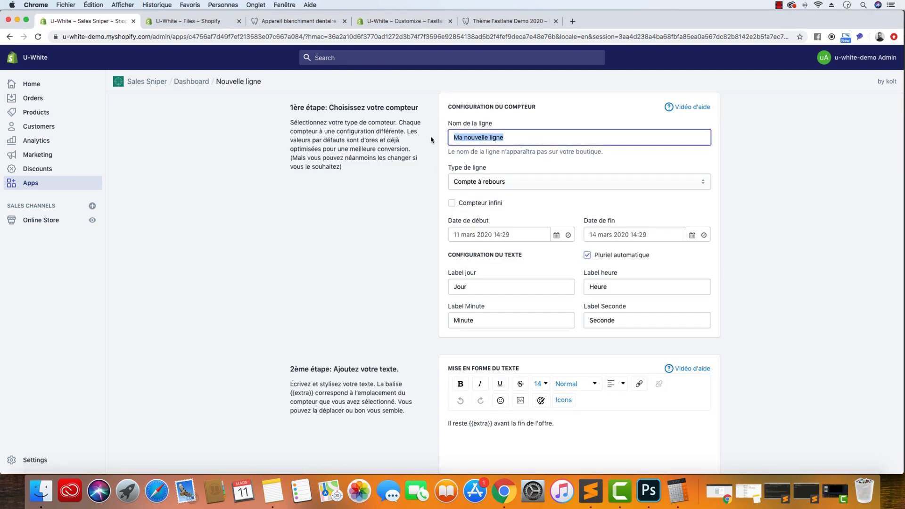
type("Stock")
left_click(488, 184)
left_click(486, 157)
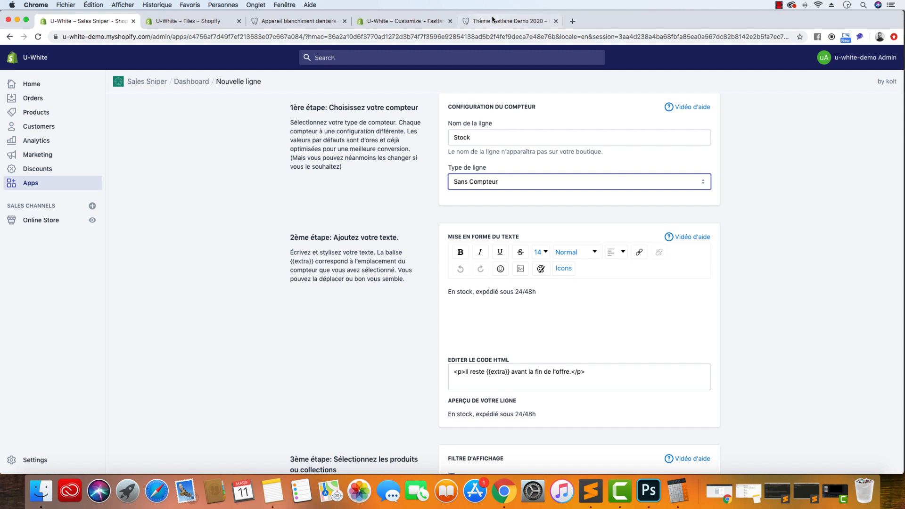
Check the stock line on the uwhite.fr reference page, and replace the Stock line's entire HTML code with the copied Stock code block
left_click(504, 20)
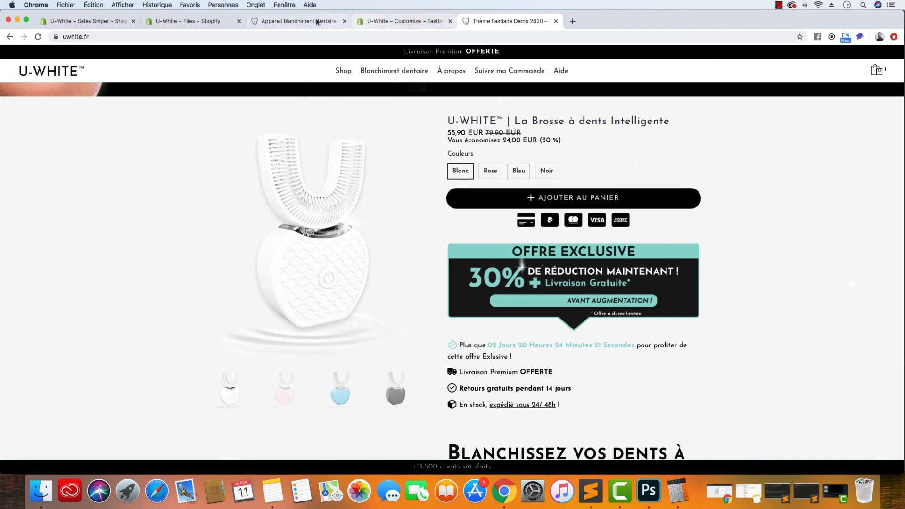
left_click(218, 23)
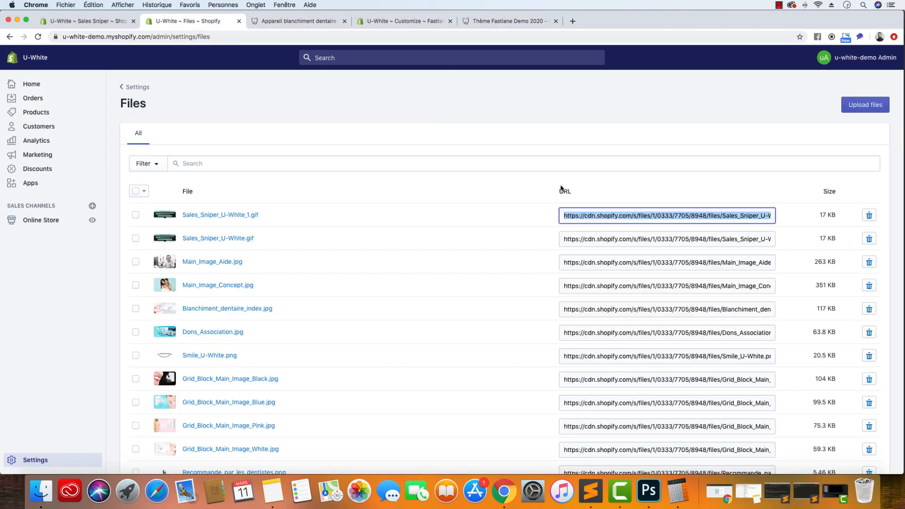
left_click(100, 21)
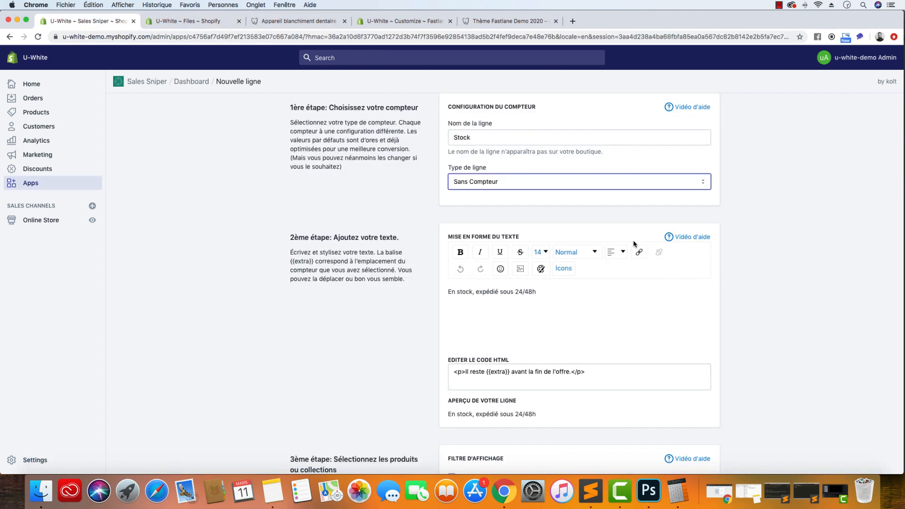
left_click(606, 368)
key("super+a")
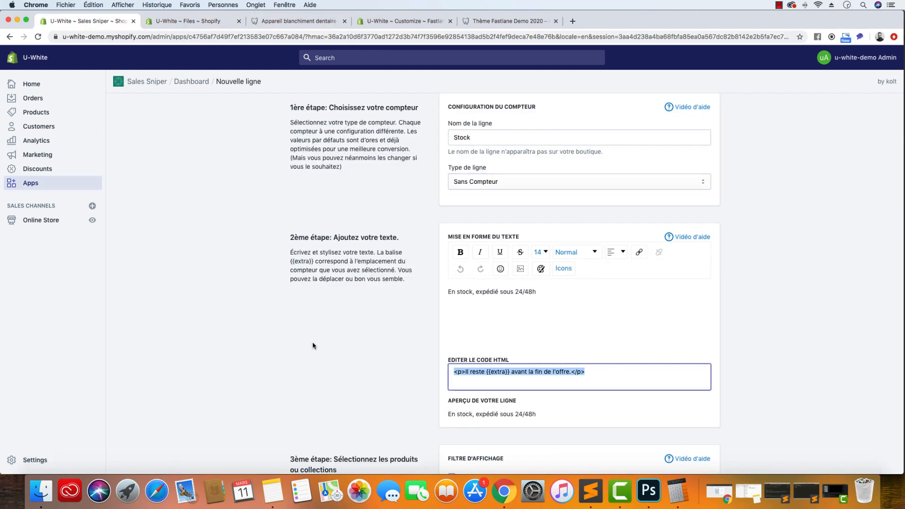
key("super+v")
Restrict the Stock line's display to the product "U-WHITE™ | La Brosse à dents Intelligente" instead of all products, and save the line
scroll(771, 371, "down", 5)
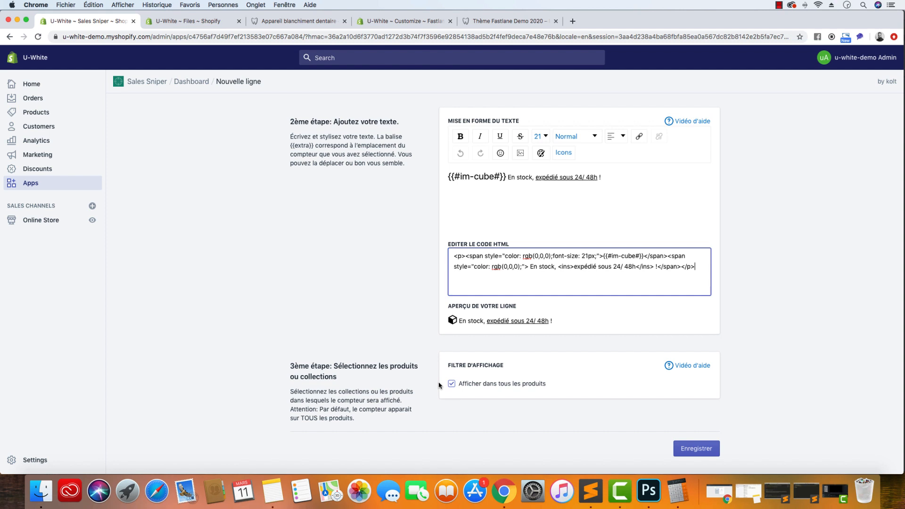
left_click(518, 387)
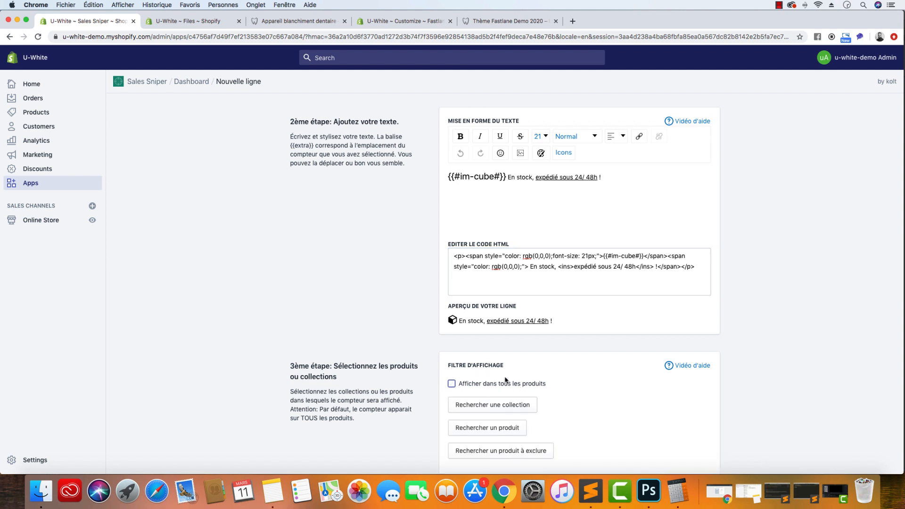
scroll(485, 382, "down", 2)
left_click(497, 385)
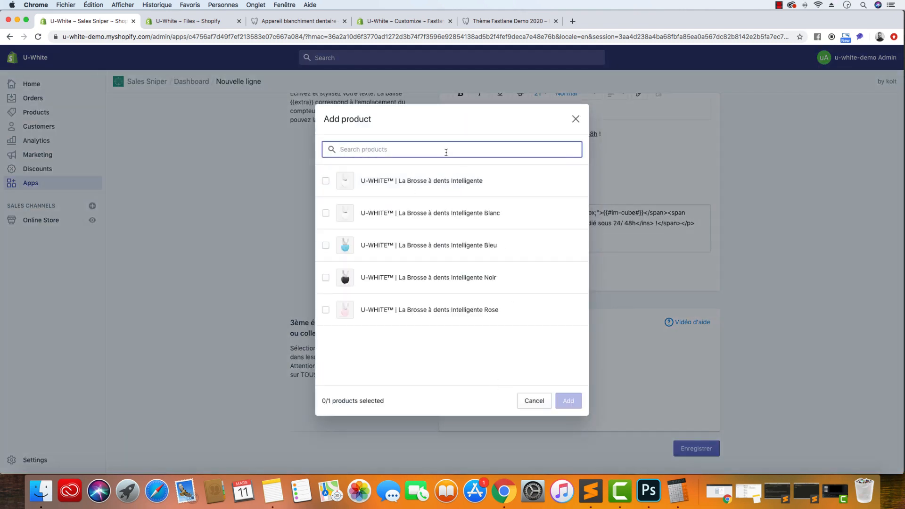
left_click(441, 181)
left_click(569, 401)
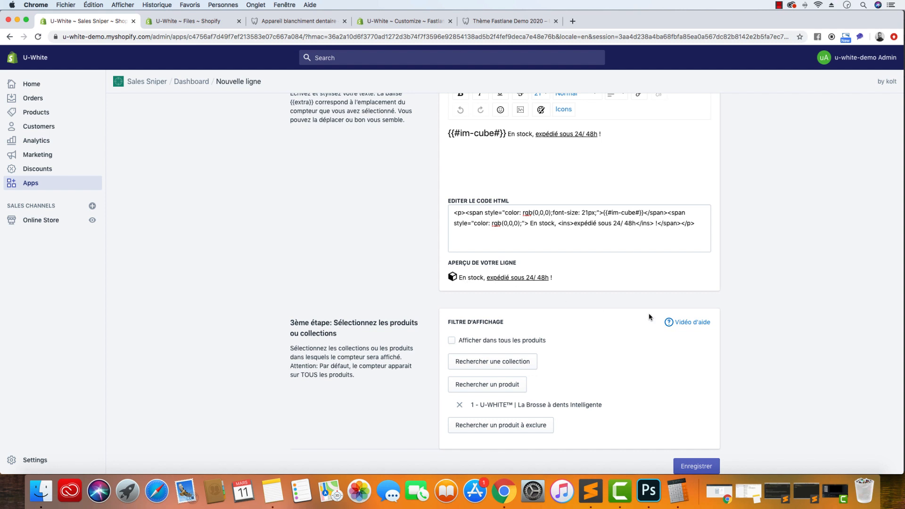
left_click(695, 465)
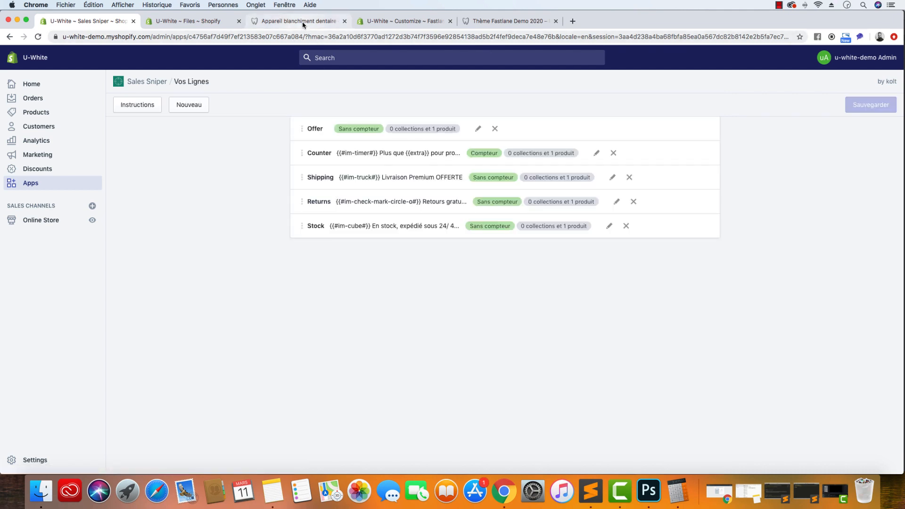
Reload the demo store's home page and examine the offer banner, countdown and reassurance lines beneath the featured product
left_click(303, 21)
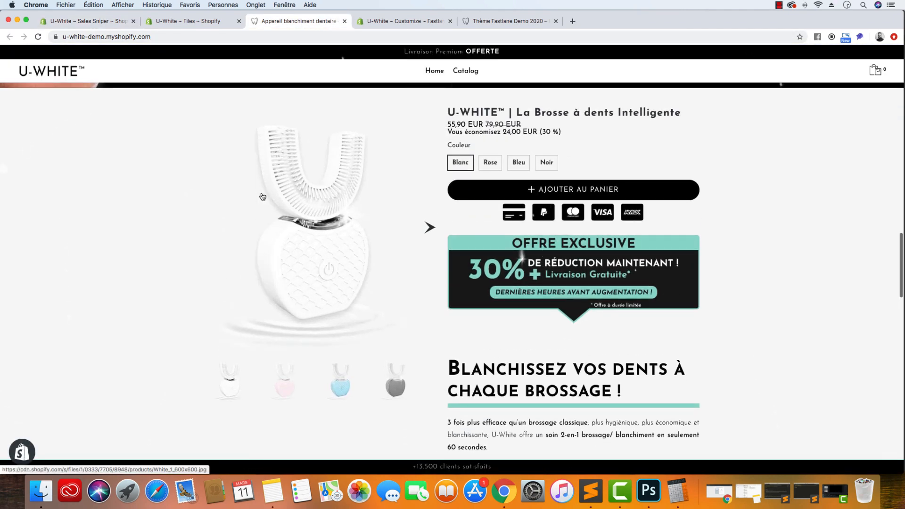
scroll(202, 152, "up", 20)
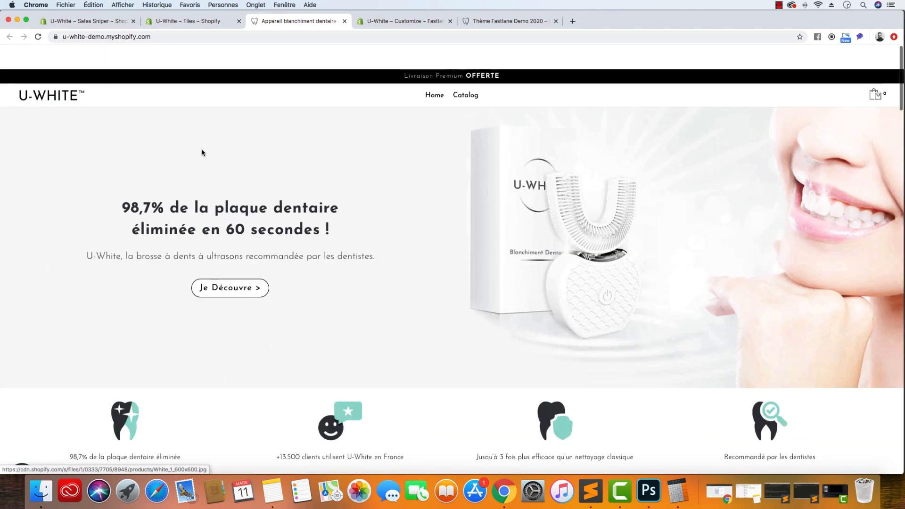
left_click(38, 37)
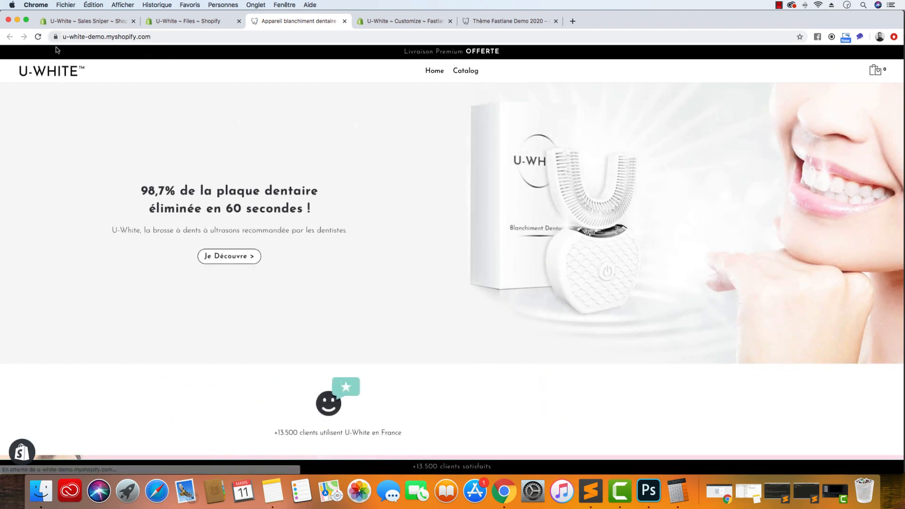
scroll(66, 137, "down", 5)
scroll(66, 137, "down", 20)
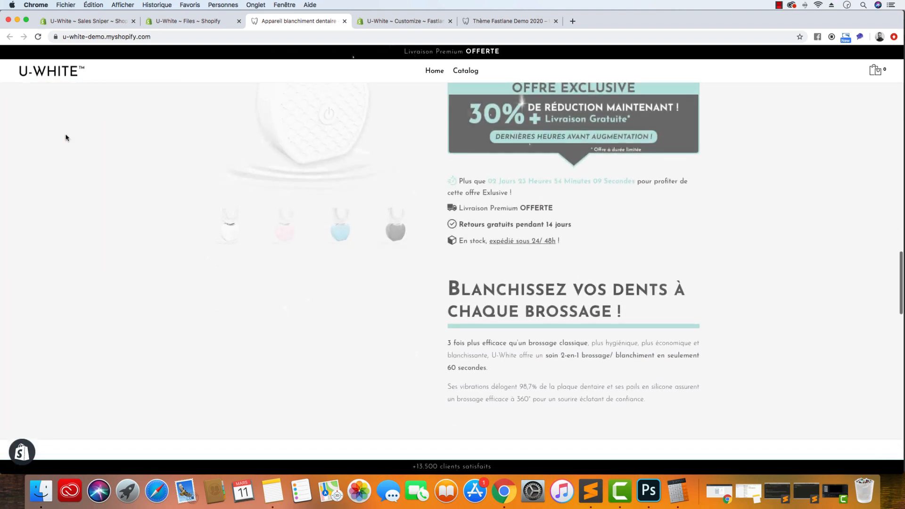
scroll(530, 163, "up", 3)
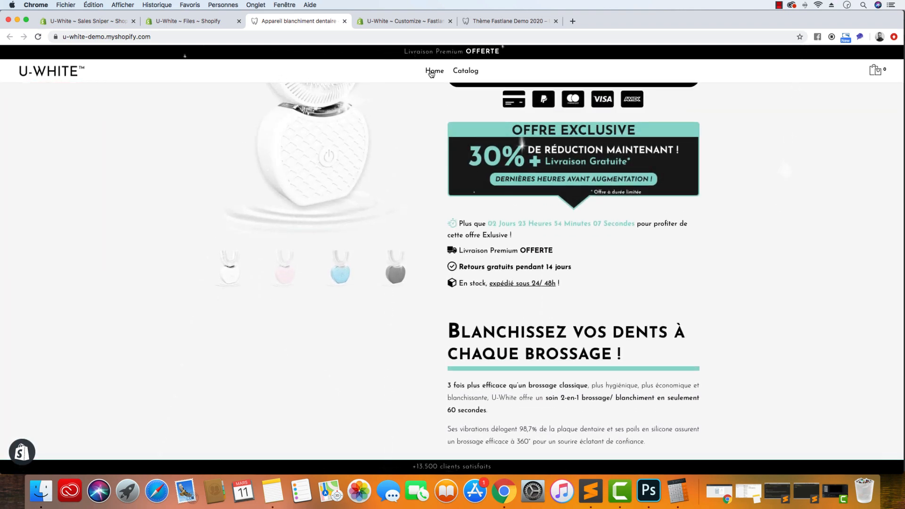
Open "U-WHITE™ | La Brosse à dents Intelligente" from the store catalog and examine the Sales Sniper lines on its product page
left_click(457, 72)
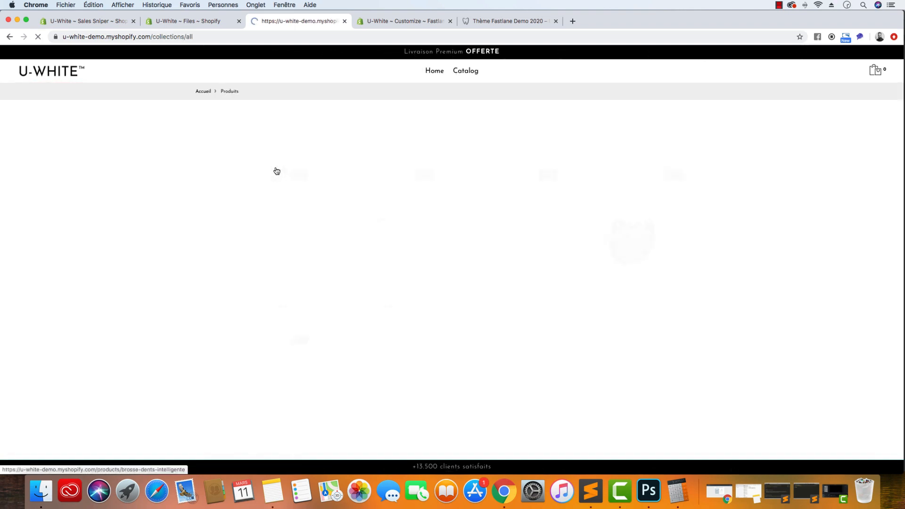
left_click(319, 185)
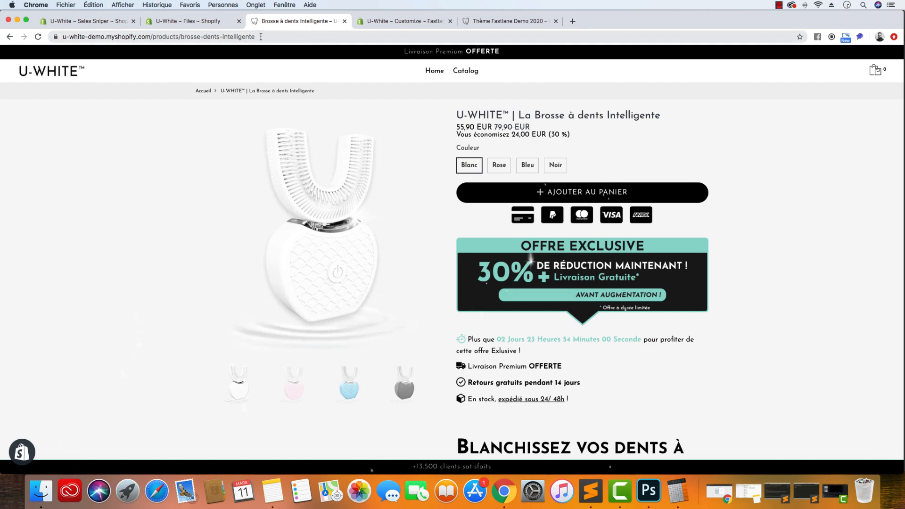
left_click_drag(261, 36, 141, 37)
scroll(438, 207, "down", 3)
scroll(471, 191, "up", 5)
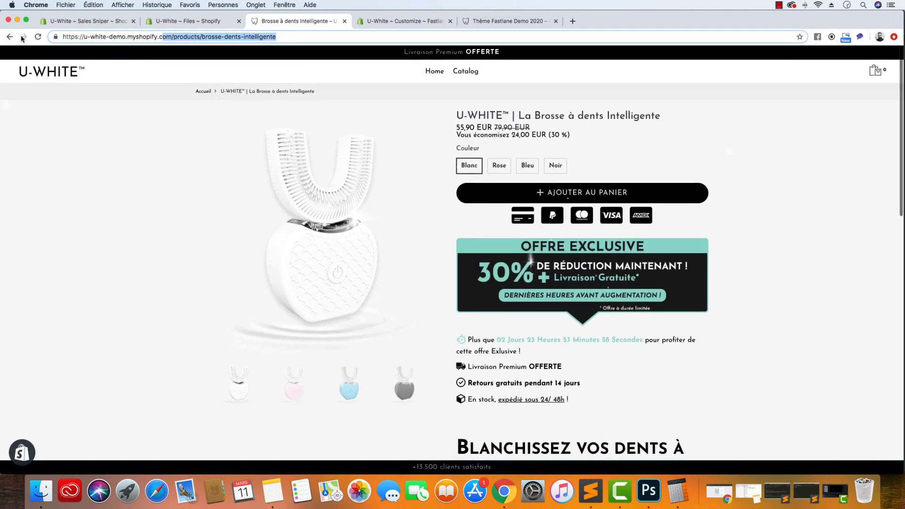
Check the "La Brosse à dents Intelligente Bleu" product page from the catalog for the Sales Sniper lines, and close the storefront tab
left_click(465, 70)
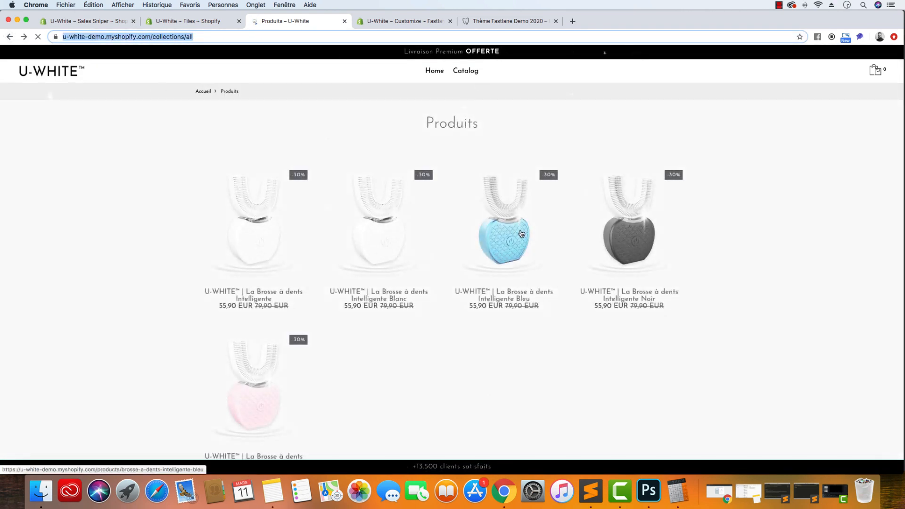
left_click(521, 233)
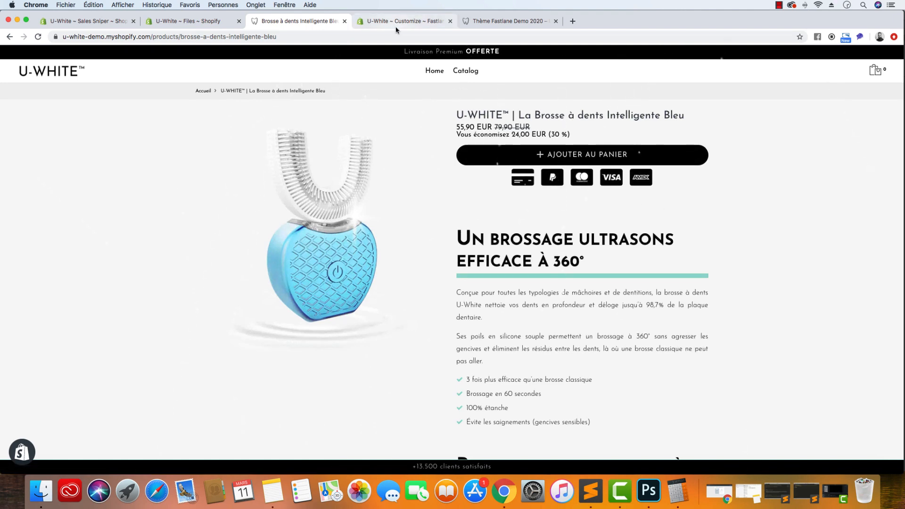
left_click(344, 22)
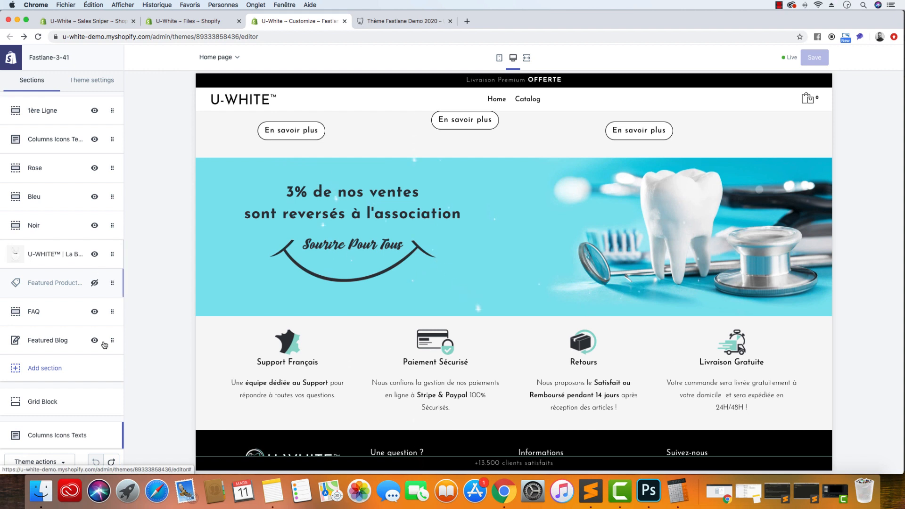
Open Sales_Sniper_Icons.psd from the Sales_Sniper folder in Photoshop, discarding its embedded colour profile
left_click(41, 490)
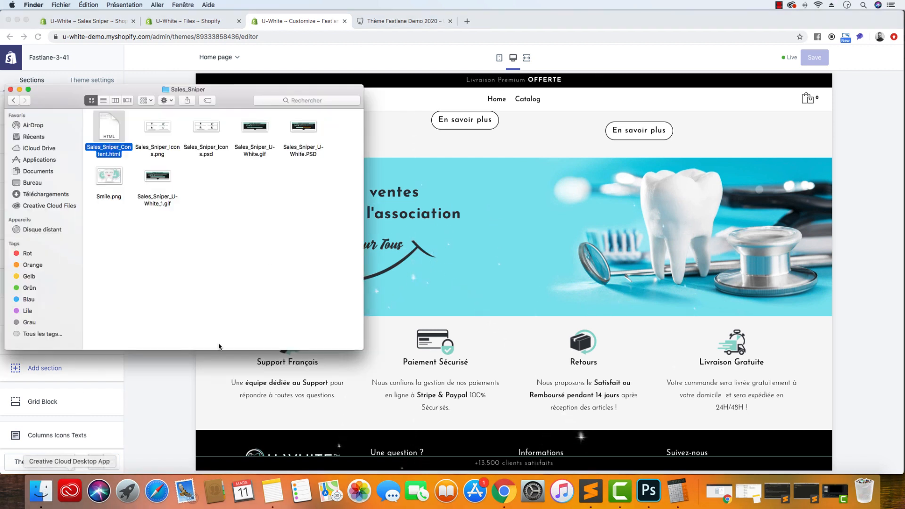
left_click(212, 129)
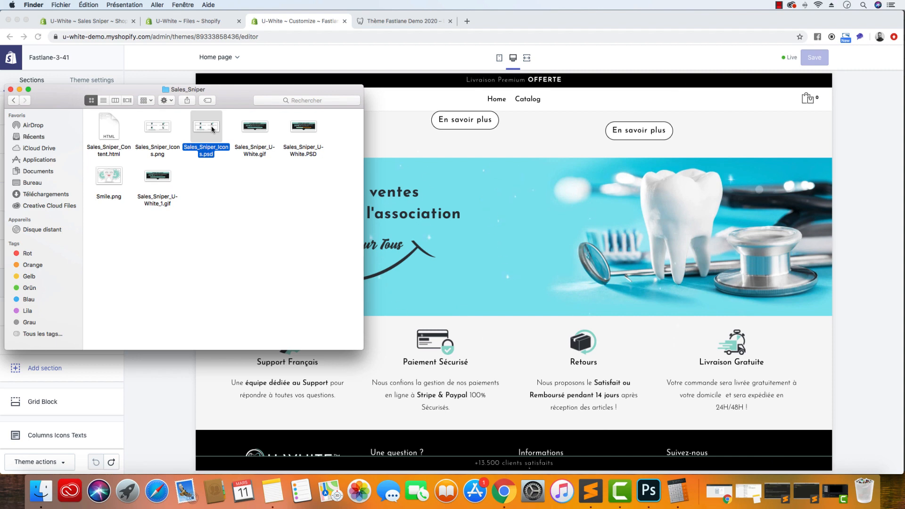
double_click(212, 128)
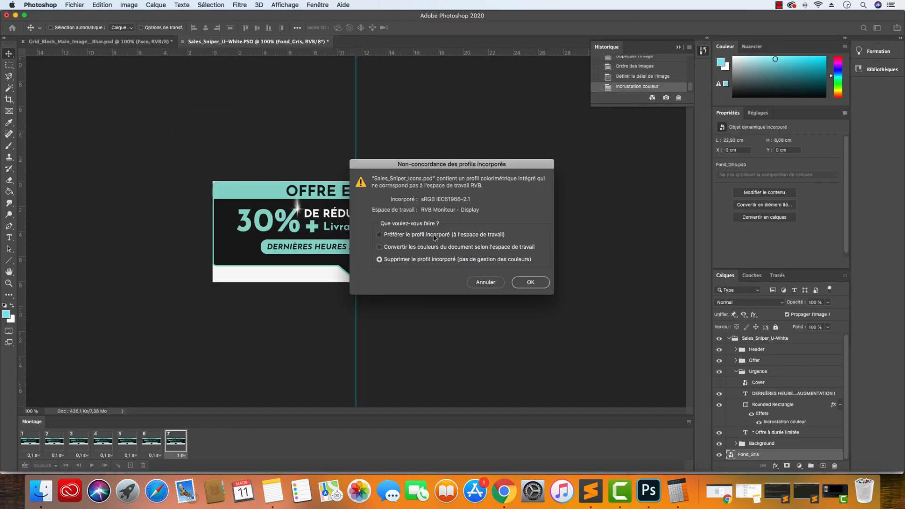
left_click(530, 282)
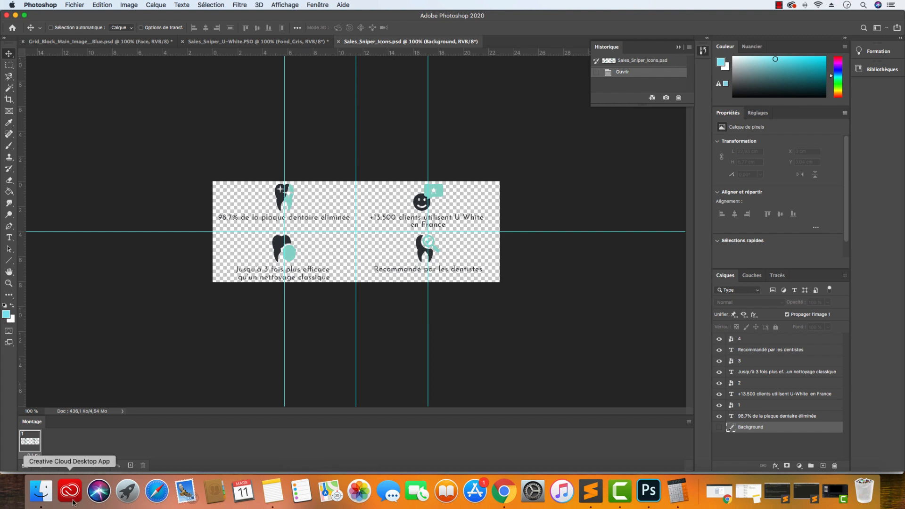
Check the pixel dimensions of the Sales_Sniper_Icons.psd image without changing them
left_click(123, 6)
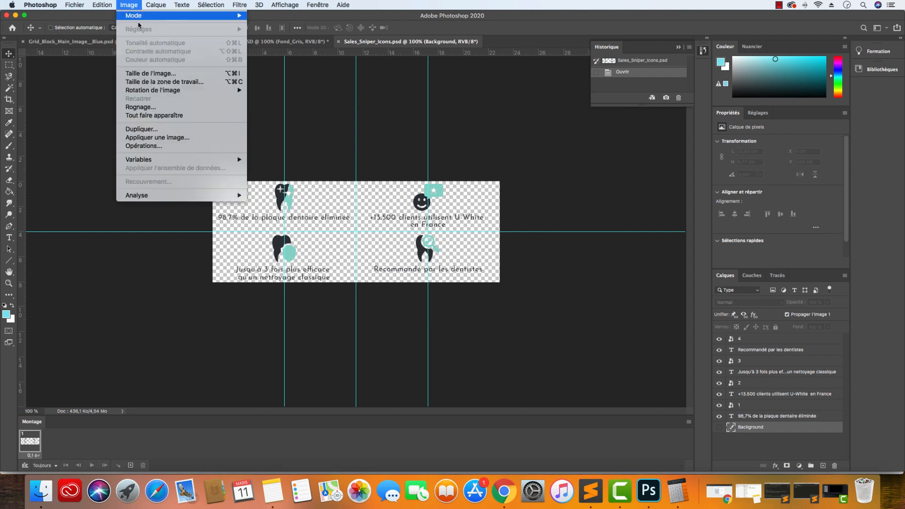
left_click(155, 75)
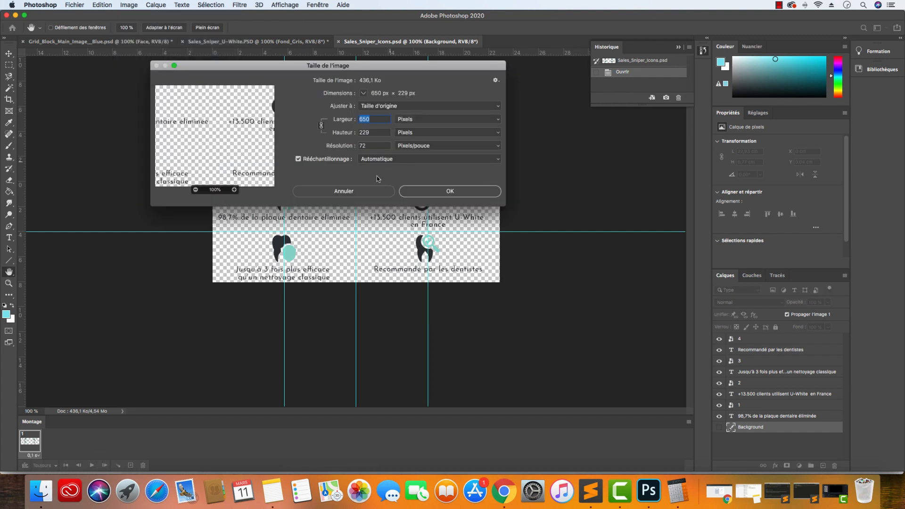
left_click(359, 191)
Locate Sales_Sniper_Icons.png in the Sales_Sniper folder, switch to Chrome and upload it to the store's Shopify files
left_click(41, 490)
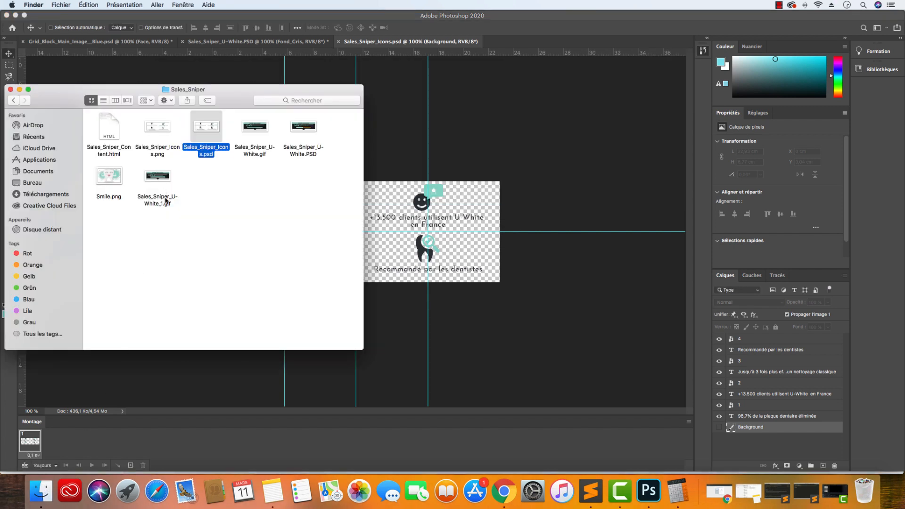
left_click(159, 160)
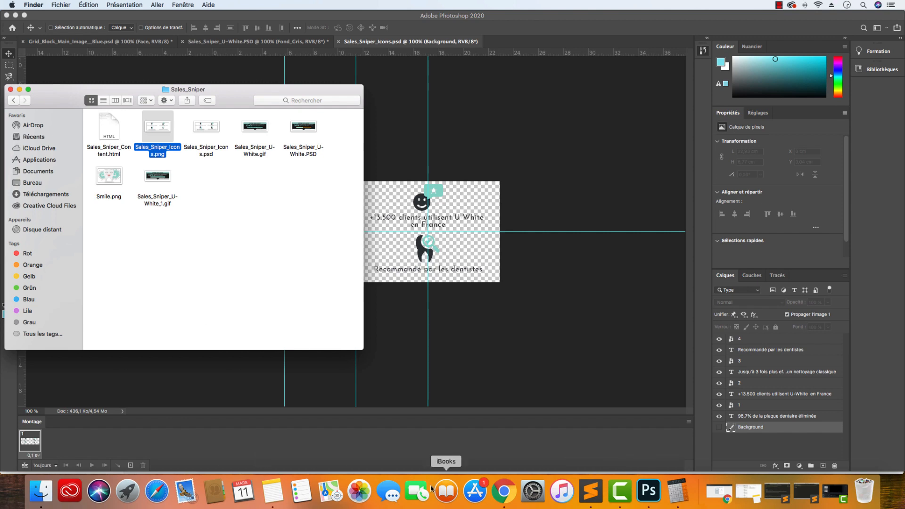
left_click(504, 490)
left_click(179, 22)
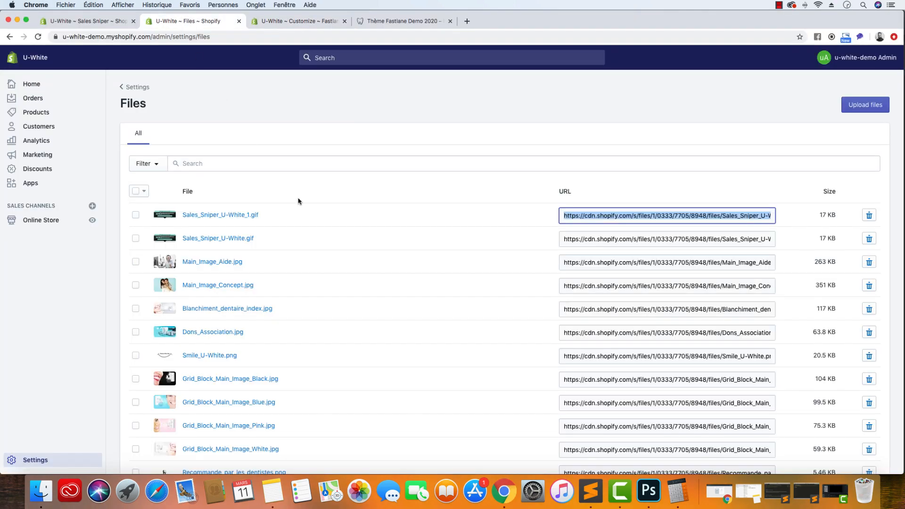
left_click(870, 105)
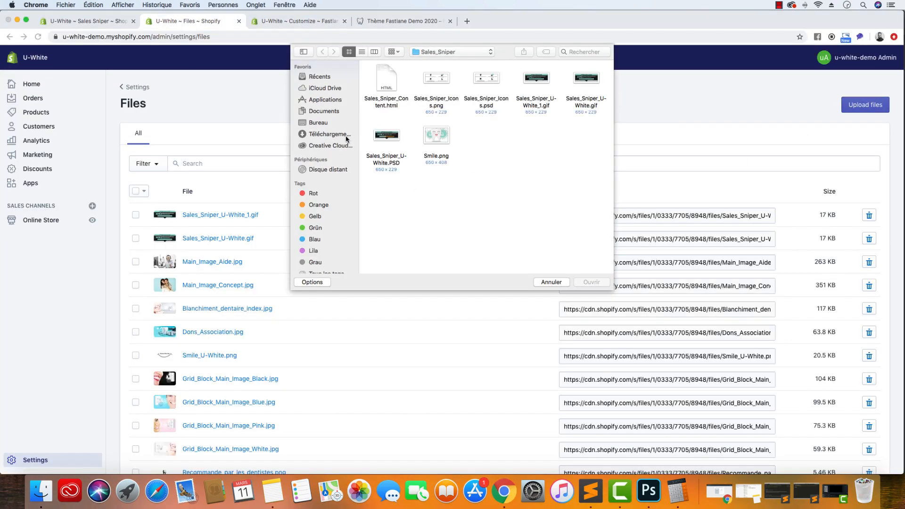
left_click(442, 89)
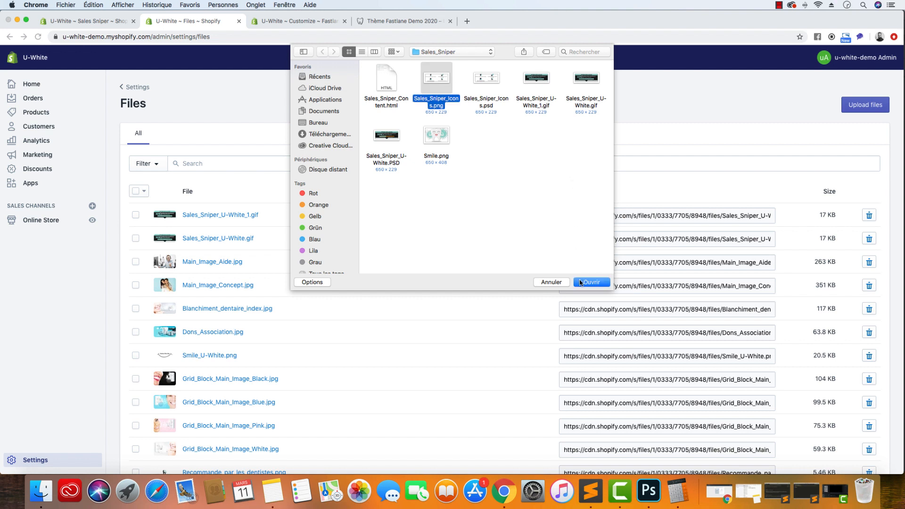
left_click(580, 283)
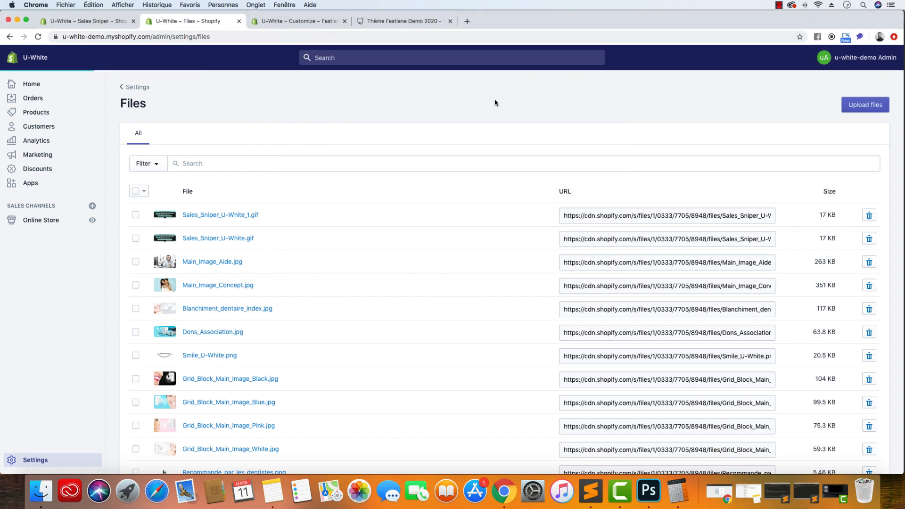
Copy the file URL of Sales_Sniper_Icons.png from the Shopify files and return to the Sales Sniper lines
left_click(635, 220)
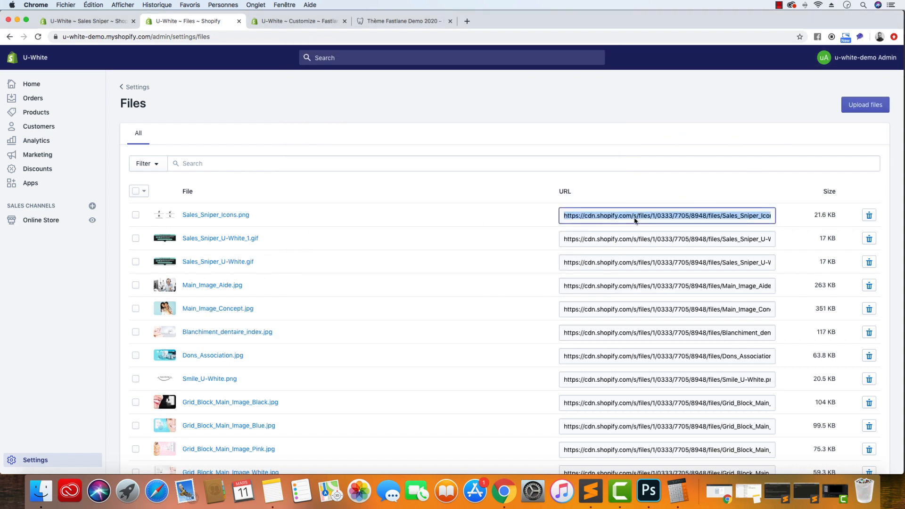
right_click(634, 220)
left_click(91, 23)
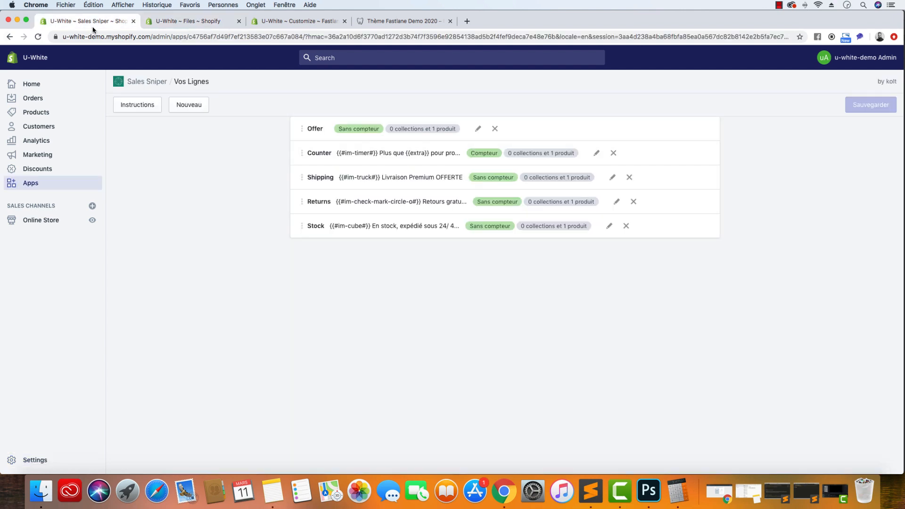
Create a new Sales Sniper line named "Icons" with the line type Sans Compteur
left_click(173, 106)
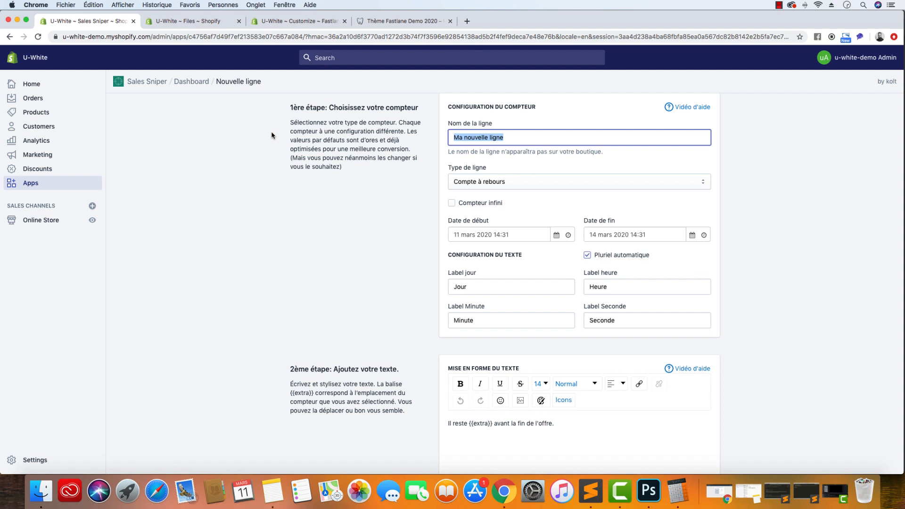
type("Icons")
left_click(480, 181)
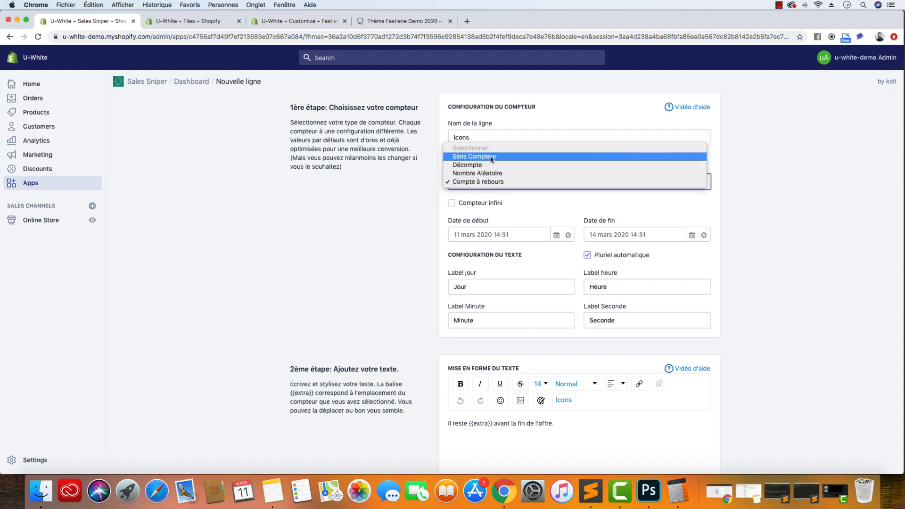
left_click(491, 157)
Replace the line's default stock text with the Sales_Sniper_Icons.png image from the copied URL, keeping automatic height and width
left_click_drag(547, 292, 409, 280)
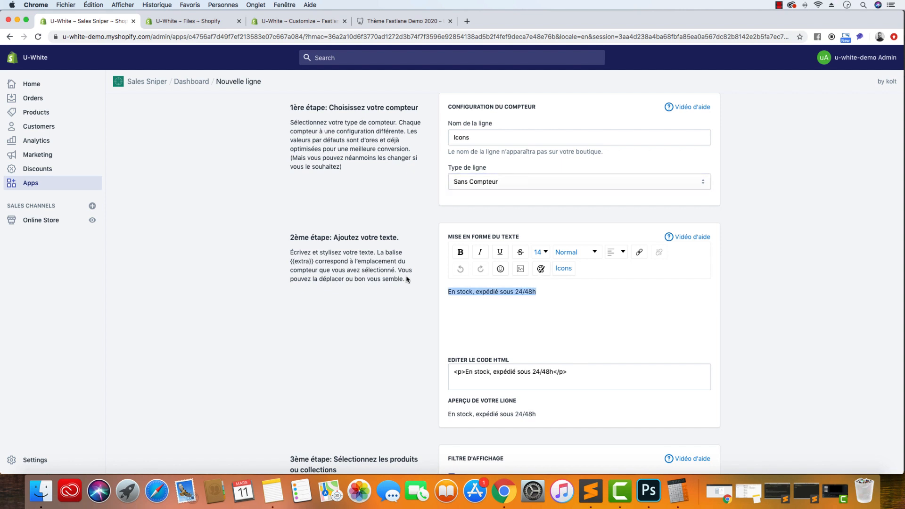
key("BackSpace")
left_click(520, 269)
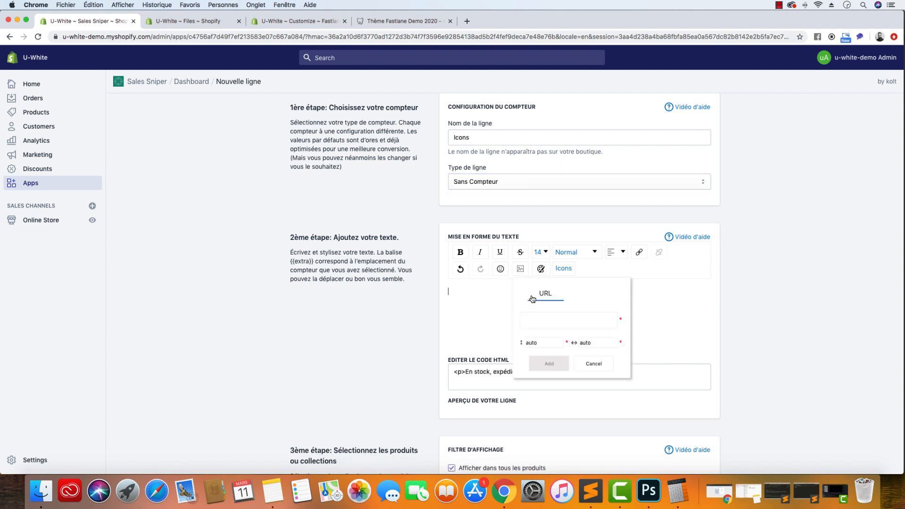
left_click(553, 314)
key("super+v")
left_click(528, 363)
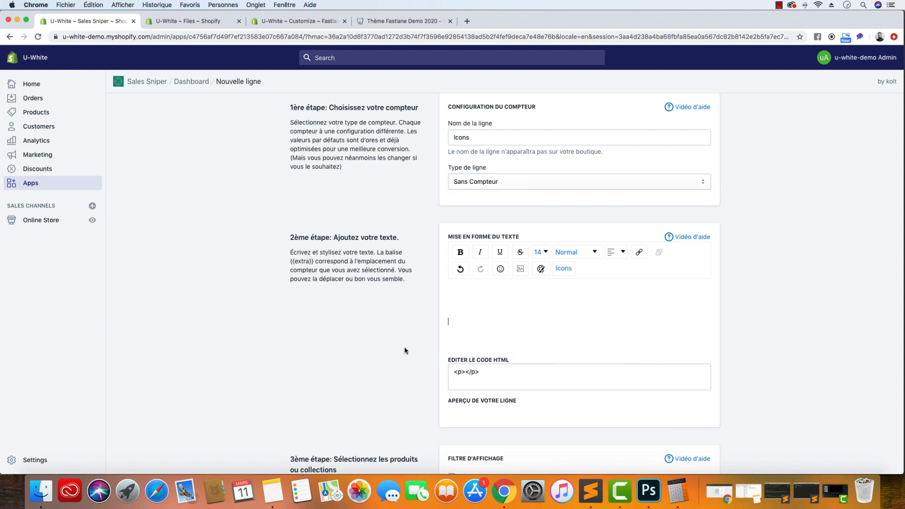
Limit the line's display to the "U-WHITE™ | Brosses à dents Intelligente" collection instead of all products, and save the line
scroll(408, 351, "down", 4)
scroll(419, 376, "down", 5)
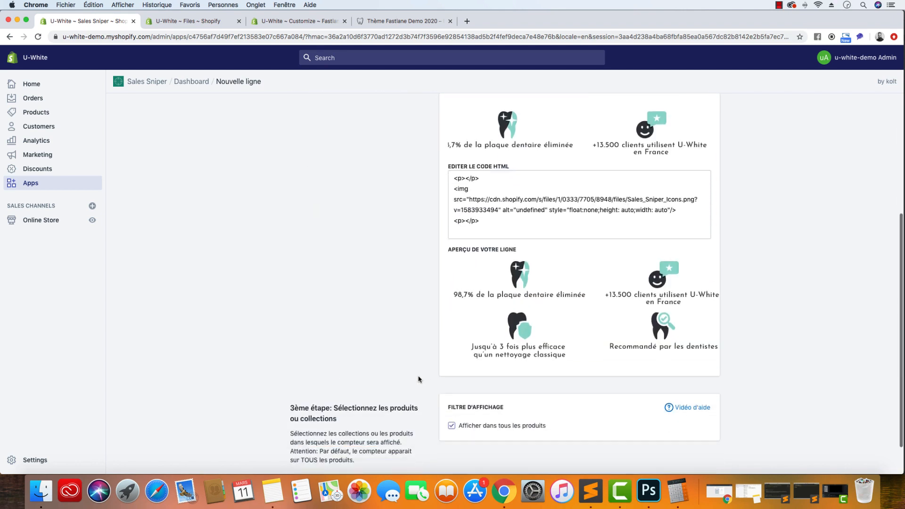
scroll(419, 376, "up", 3)
scroll(419, 378, "down", 4)
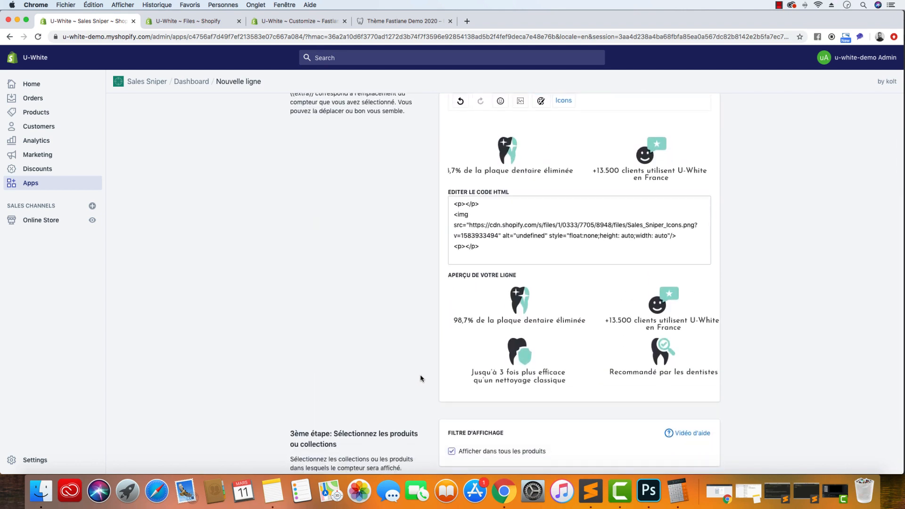
left_click(452, 383)
scroll(483, 380, "down", 2)
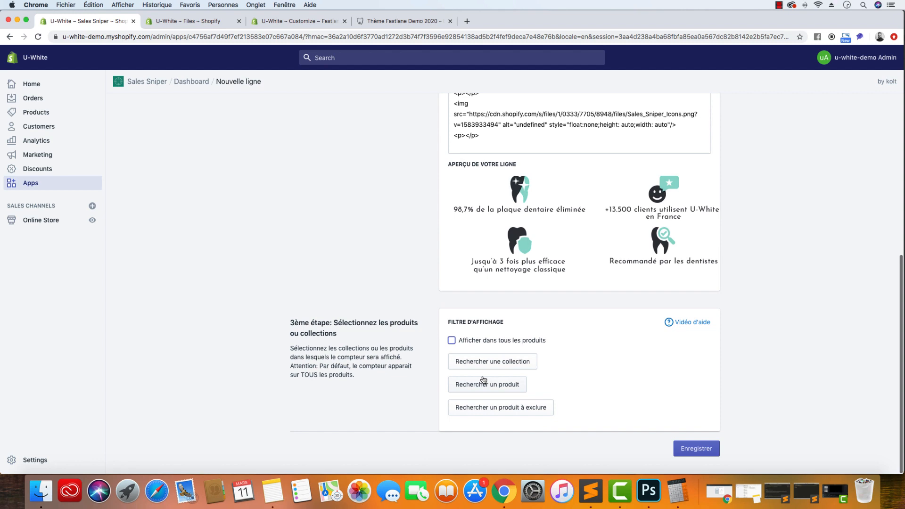
left_click(509, 365)
left_click(421, 183)
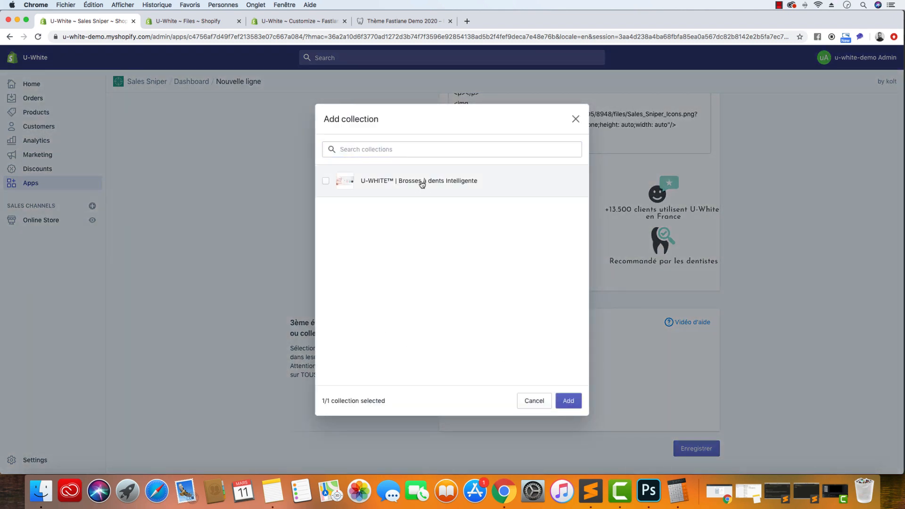
left_click(568, 400)
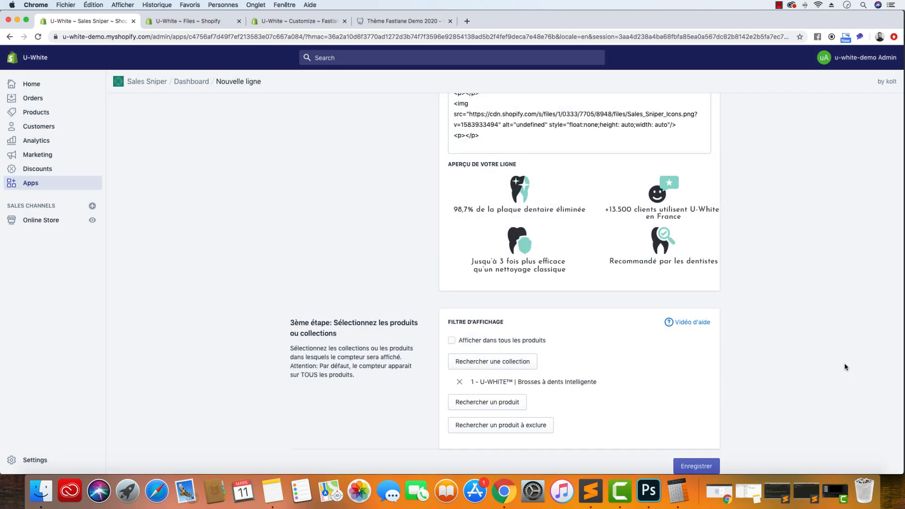
scroll(725, 436, "down", 1)
left_click(700, 448)
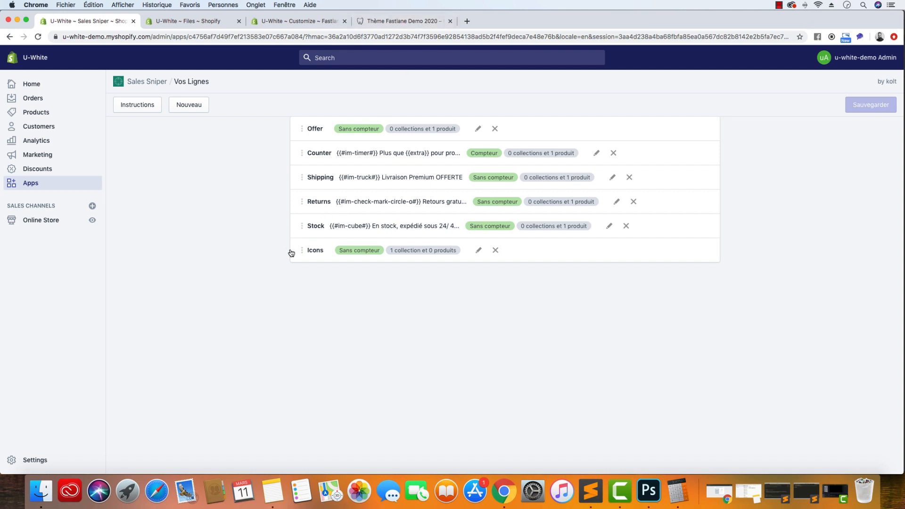
Move the Icons line above Offer in the line order and save the change
left_click_drag(301, 250, 304, 131)
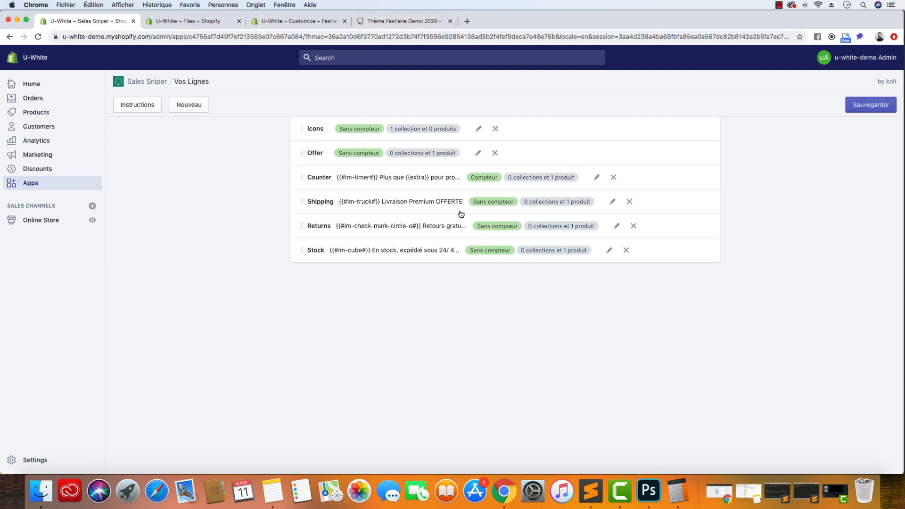
left_click(878, 104)
left_click(404, 20)
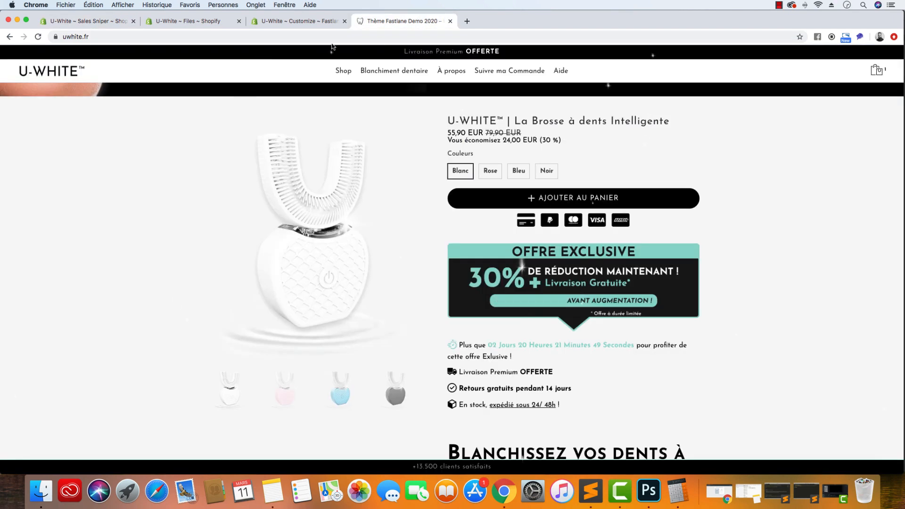
scroll(161, 153, "down", 10)
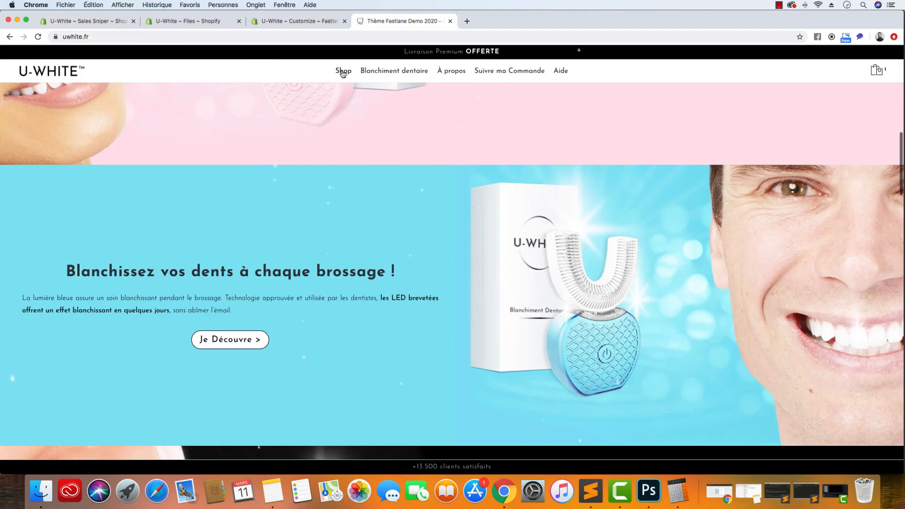
left_click(76, 20)
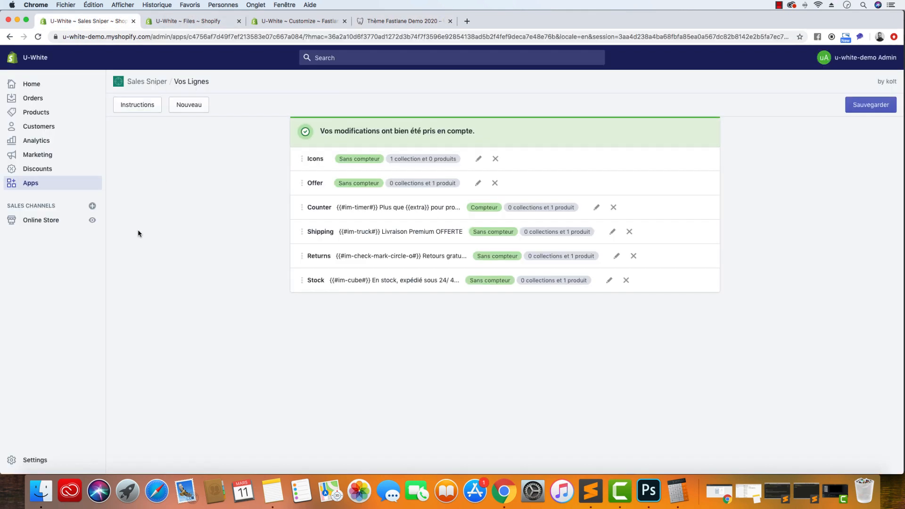
Open the demo storefront and check the icons image on the "La Brosse à dents Intelligente Bleu" product page from the catalog
left_click(93, 221)
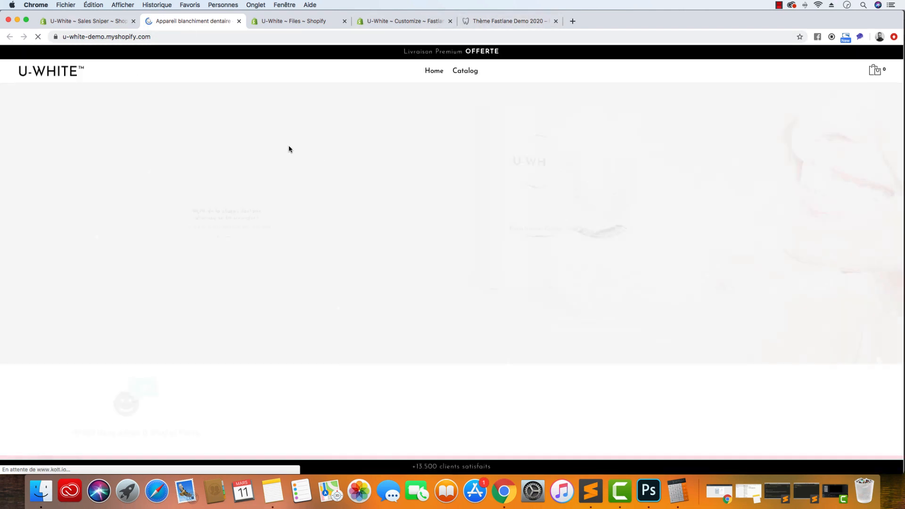
scroll(214, 235, "down", 7)
scroll(214, 235, "up", 7)
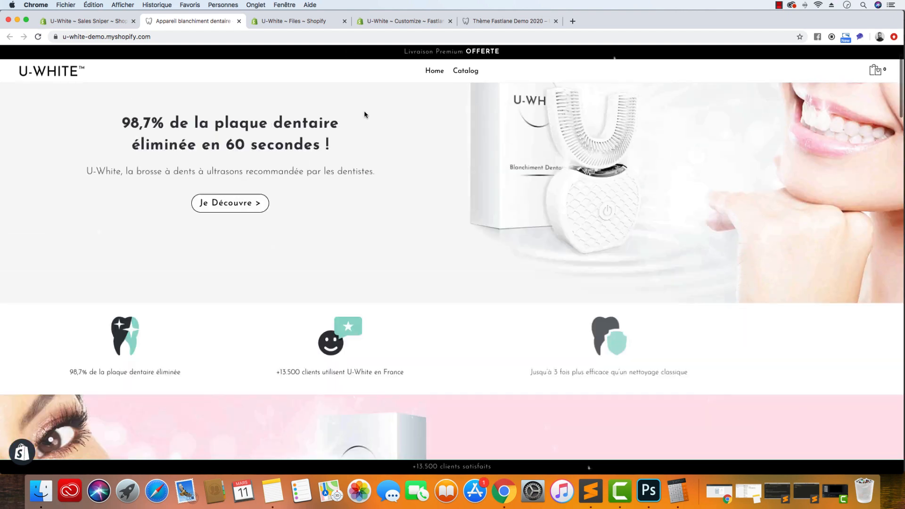
key("super+r")
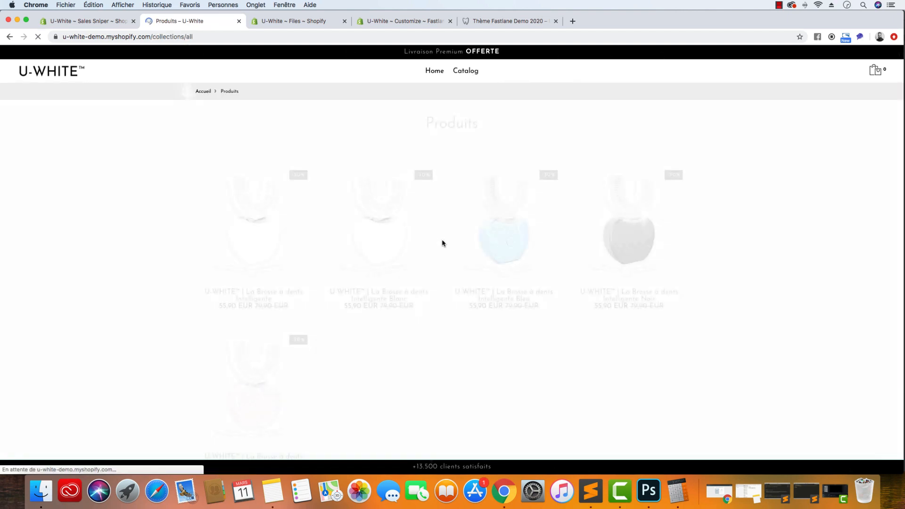
left_click(509, 241)
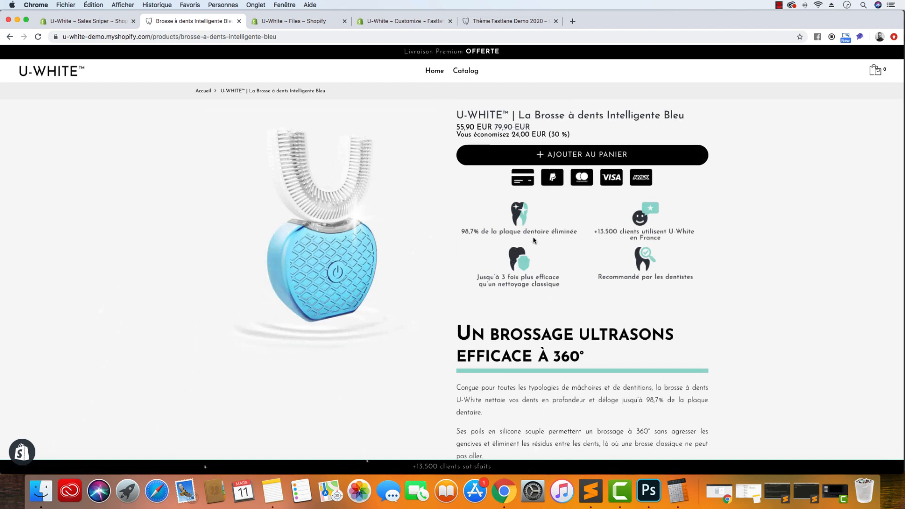
scroll(368, 259, "down", 15)
scroll(456, 202, "up", 3)
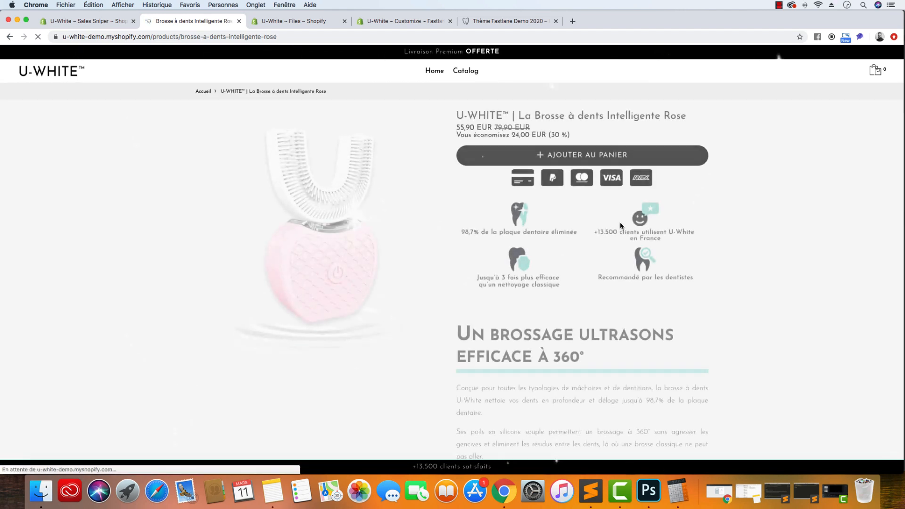
Check the icons image on the Rose and Noir toothbrush product pages
scroll(624, 236, "down", 5)
scroll(624, 236, "down", 12)
left_click(623, 236)
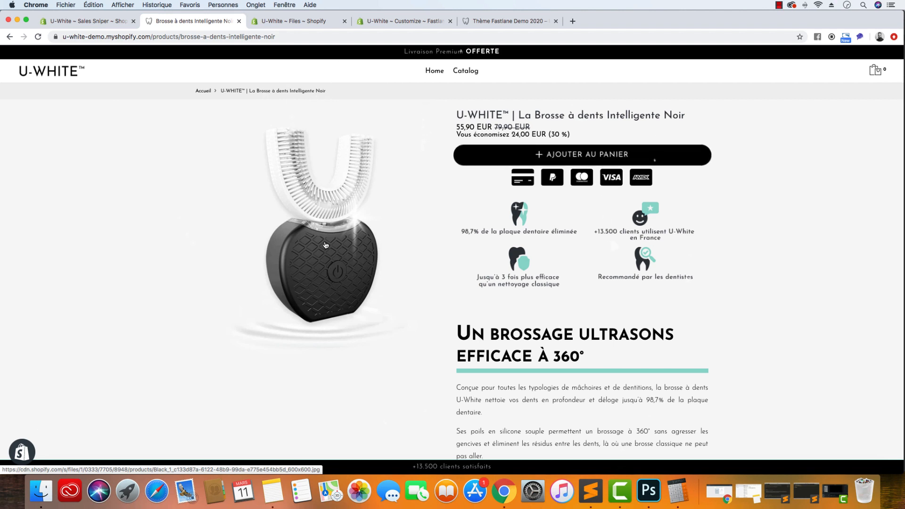
key("super+r")
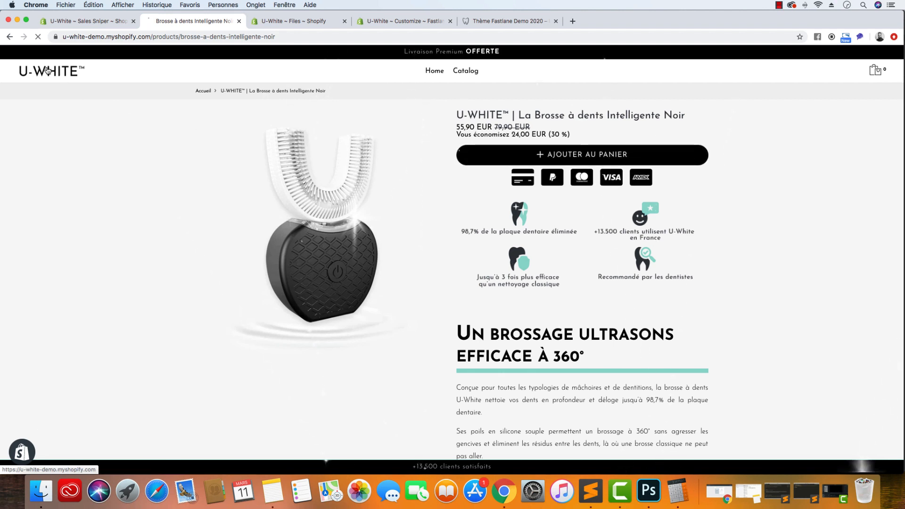